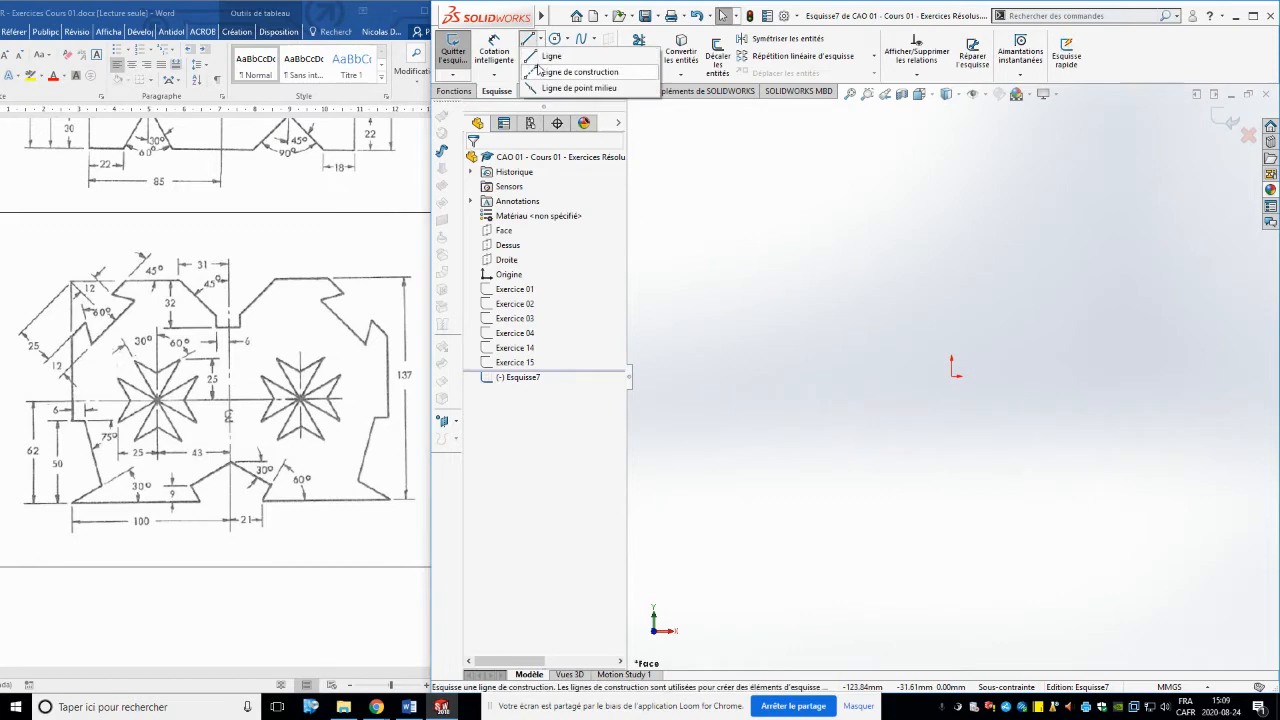
# Draw a vertical construction centerline passing through the sketch origin, extending well above and below it
pyautogui.click(578, 69)
pyautogui.moveTo(951, 134); pyautogui.dragTo(952, 576)
pyautogui.press('Escape')
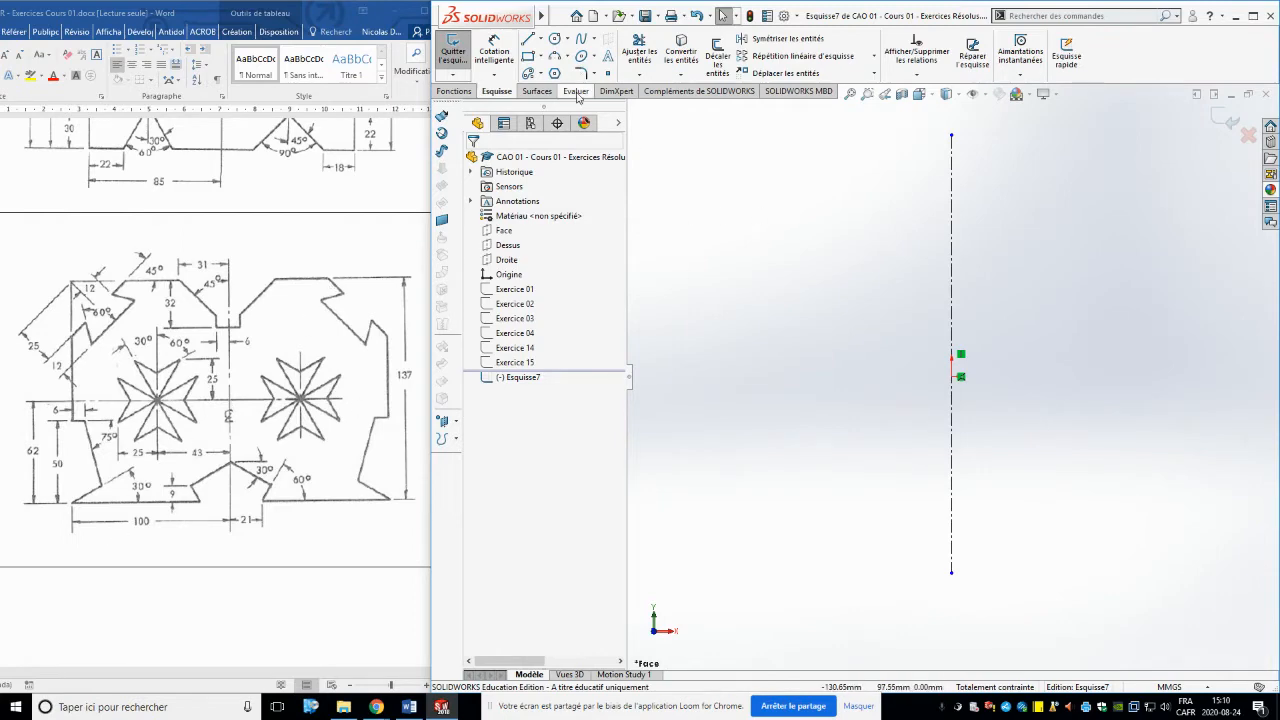
# Draw a construction center rectangle about 81 by 59 mm and move its center onto the vertical centerline
pyautogui.click(541, 57)
pyautogui.click(575, 88)
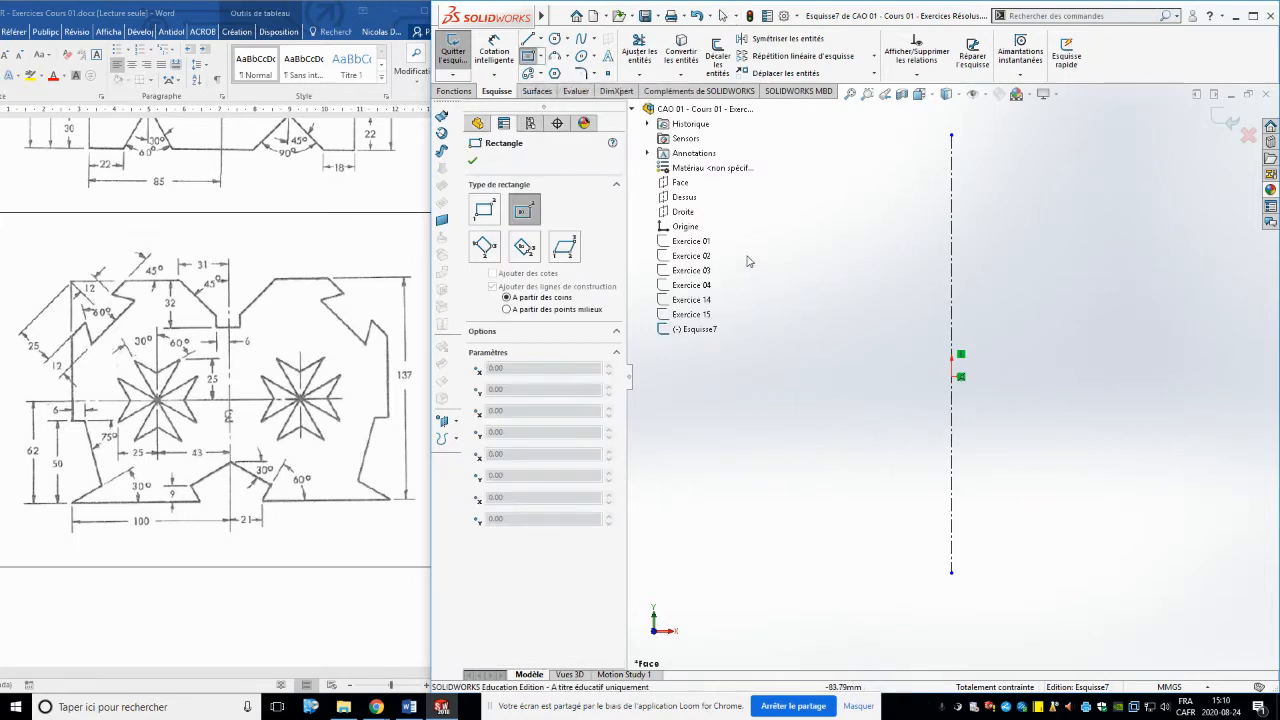
pyautogui.click(774, 255)
pyautogui.click(873, 327)
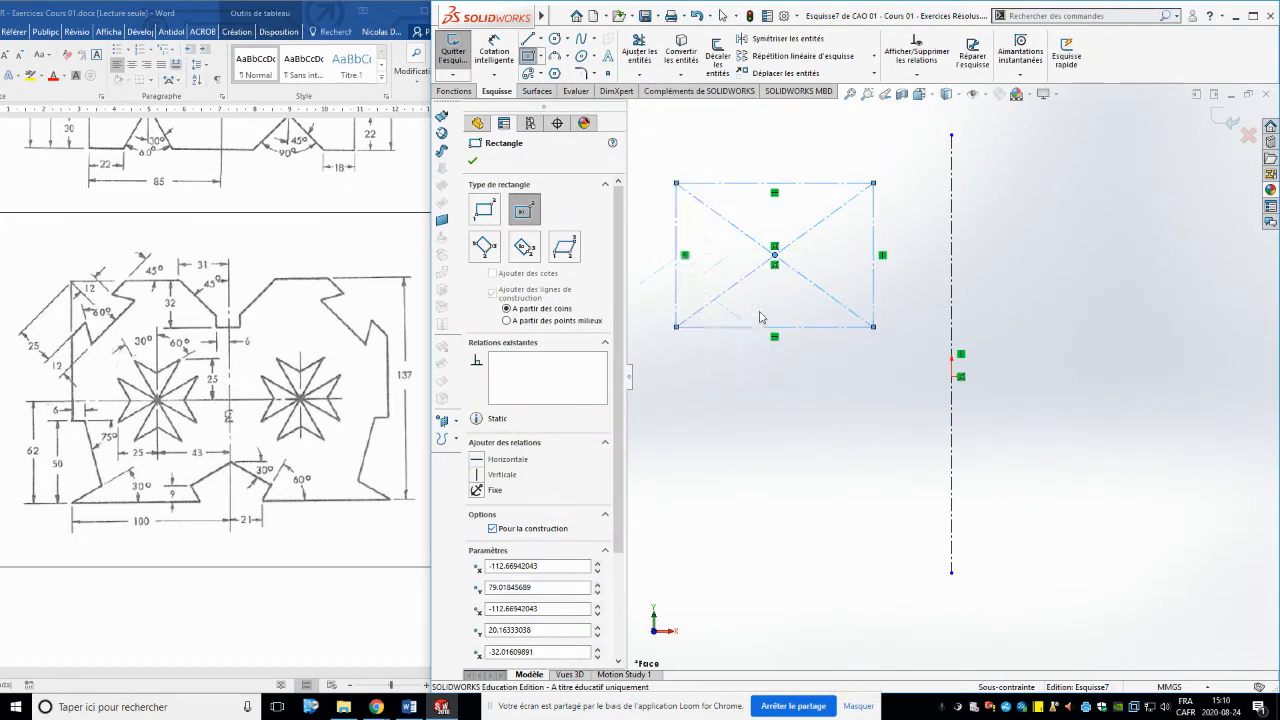
pyautogui.press('Escape')
pyautogui.moveTo(775, 256); pyautogui.dragTo(967, 444)
pyautogui.click(1155, 538)
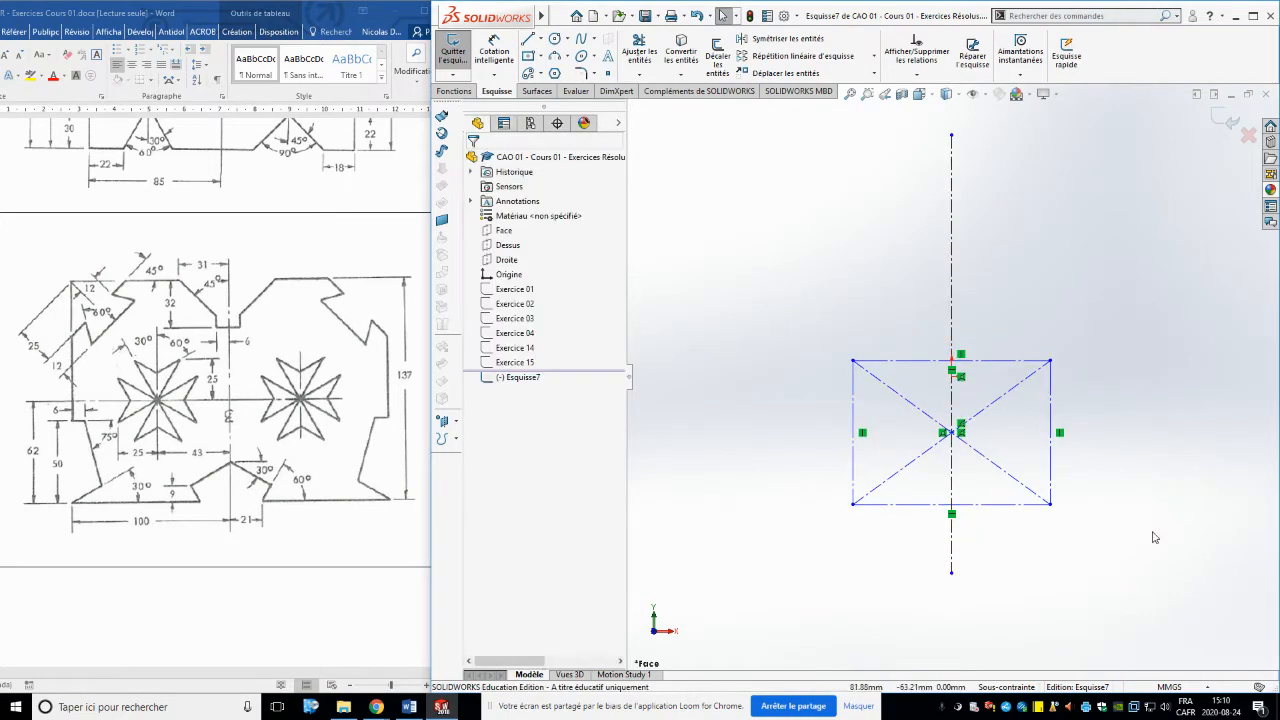
# Dimension the height of the construction rectangle at 137 mm
pyautogui.moveTo(1153, 533); pyautogui.dragTo(1161, 371, button='right')
pyautogui.click(1053, 400)
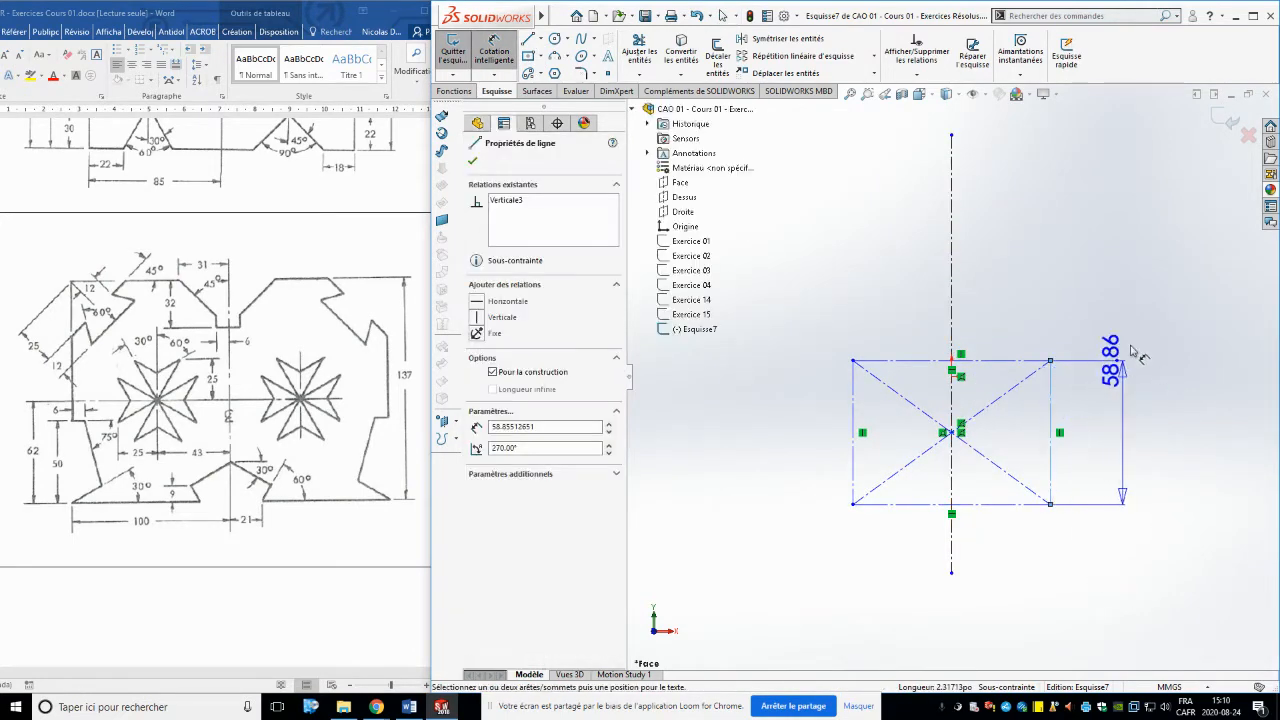
pyautogui.click(1152, 262)
pyautogui.write('137')
pyautogui.press('Return')
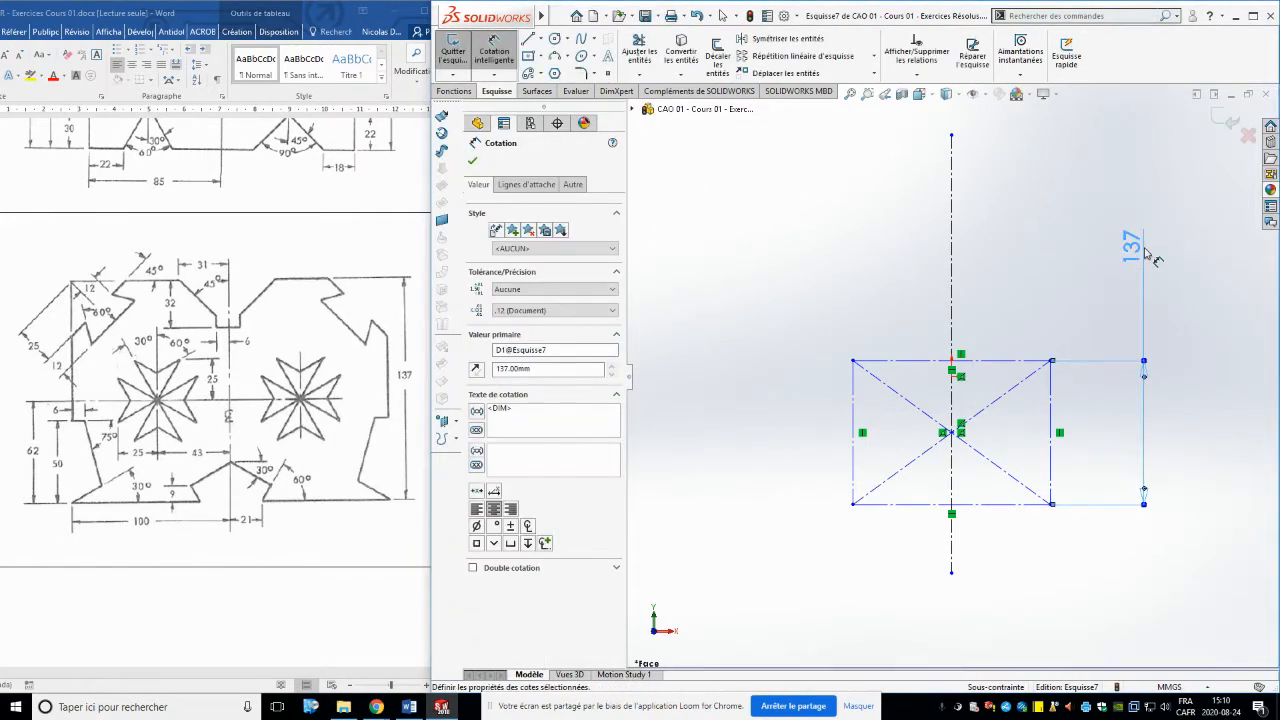
# Dimension the distance between the rectangle's left edge and the vertical centerline at 100 mm
pyautogui.click(854, 481)
pyautogui.click(952, 554)
pyautogui.click(897, 556)
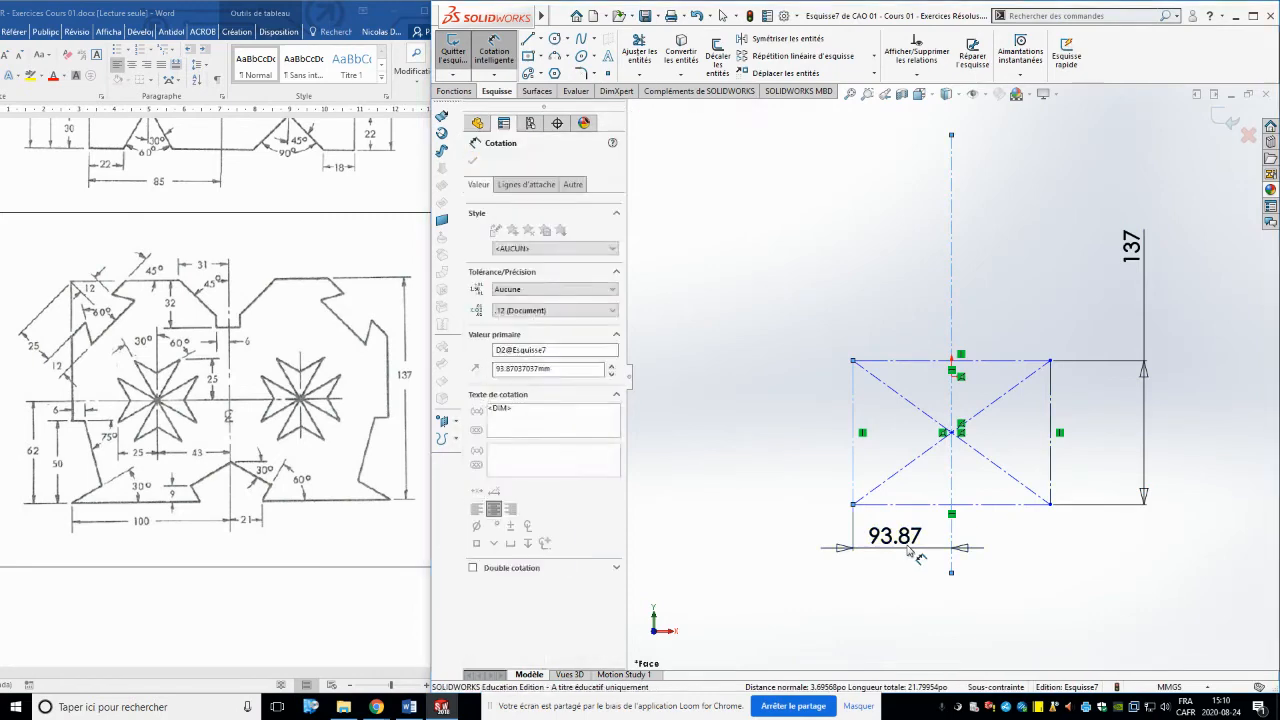
pyautogui.write('100')
pyautogui.press('Return')
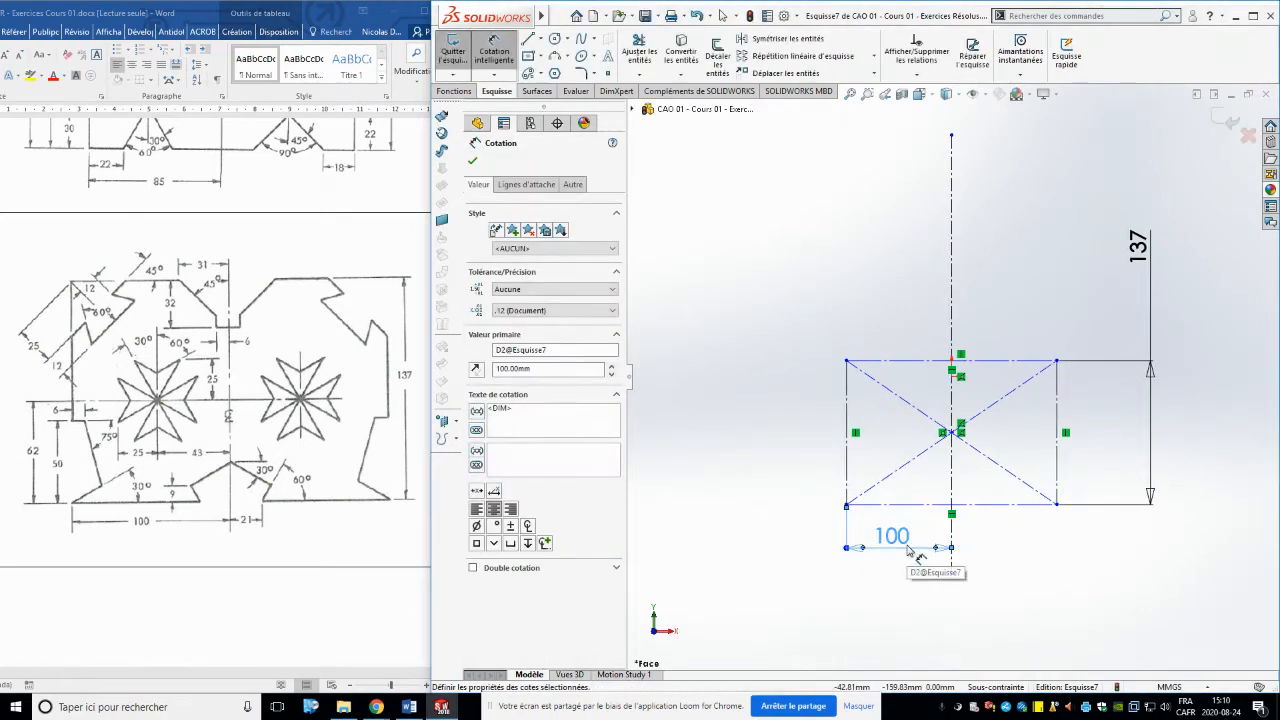
pyautogui.click(951, 434)
pyautogui.click(940, 504)
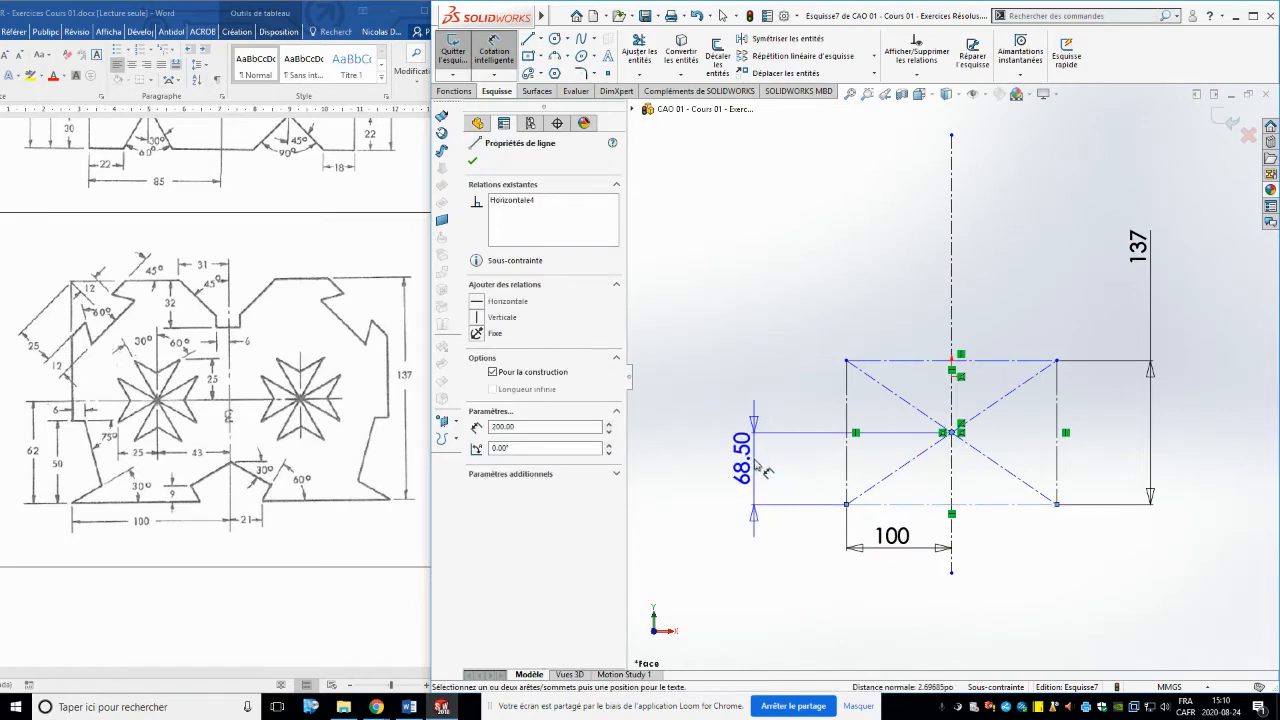
pyautogui.click(757, 465)
pyautogui.press('Return')
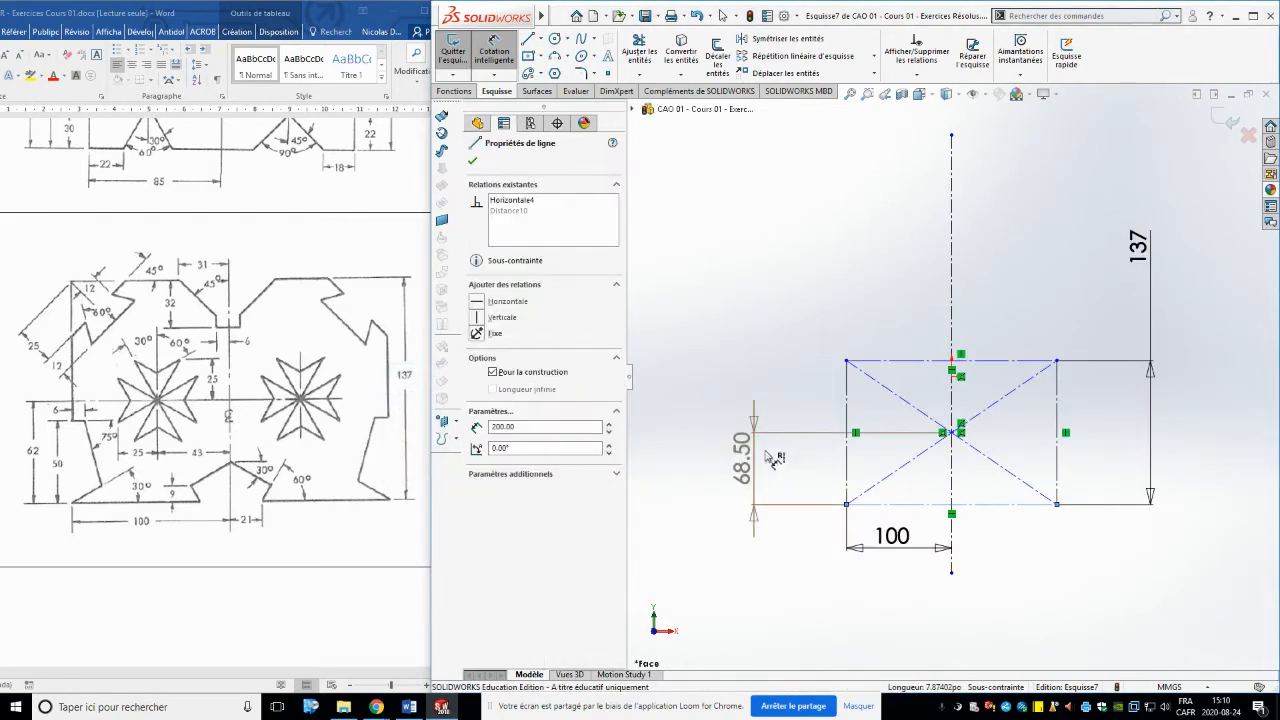
pyautogui.click(787, 433)
pyautogui.press('Delete')
pyautogui.press('Escape')
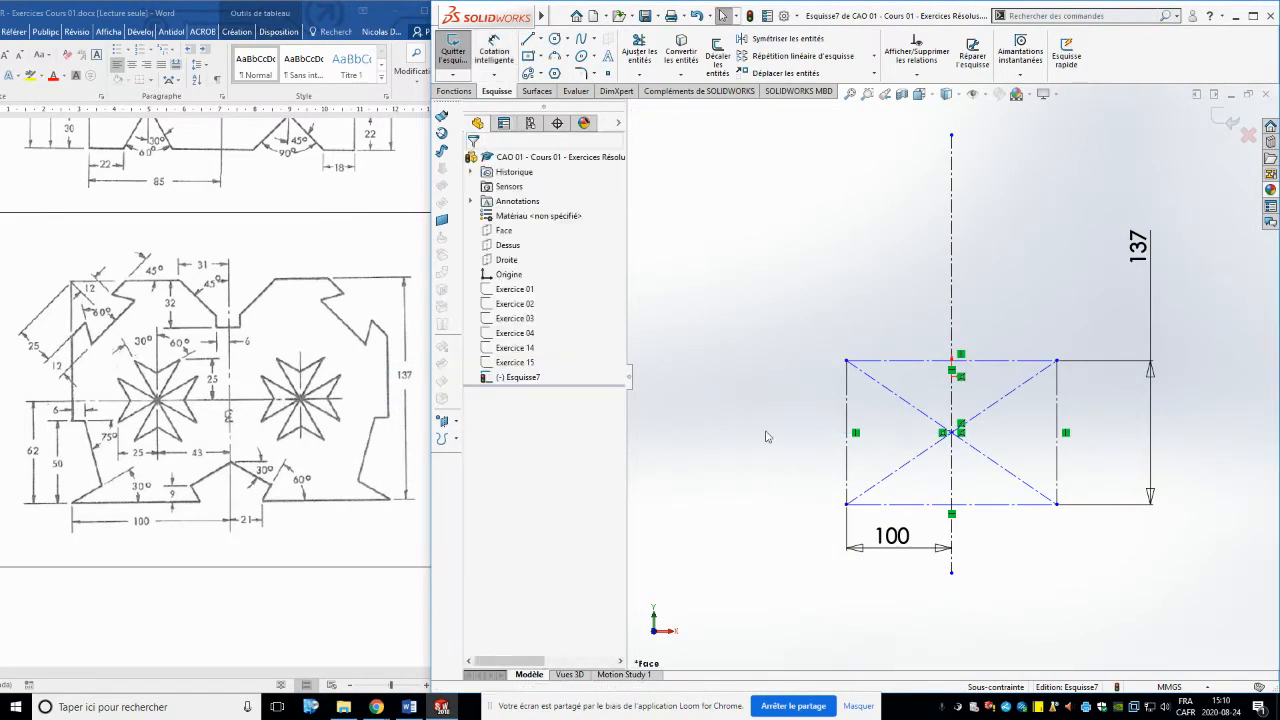
# Shift the construction rectangle upward and dimension the vertical distance from the origin to its bottom edge at 62 mm
pyautogui.moveTo(1025, 362); pyautogui.dragTo(1005, 344)
pyautogui.click(847, 309)
pyautogui.click(494, 45)
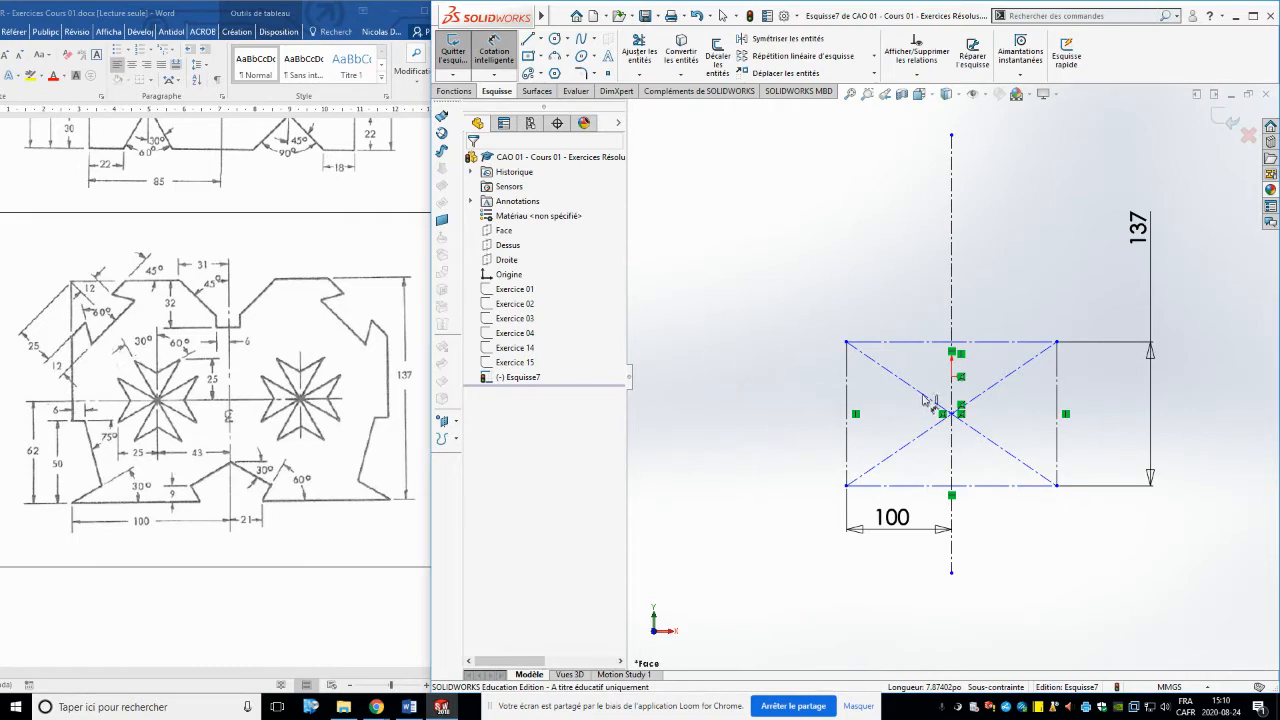
pyautogui.click(951, 377)
pyautogui.click(972, 486)
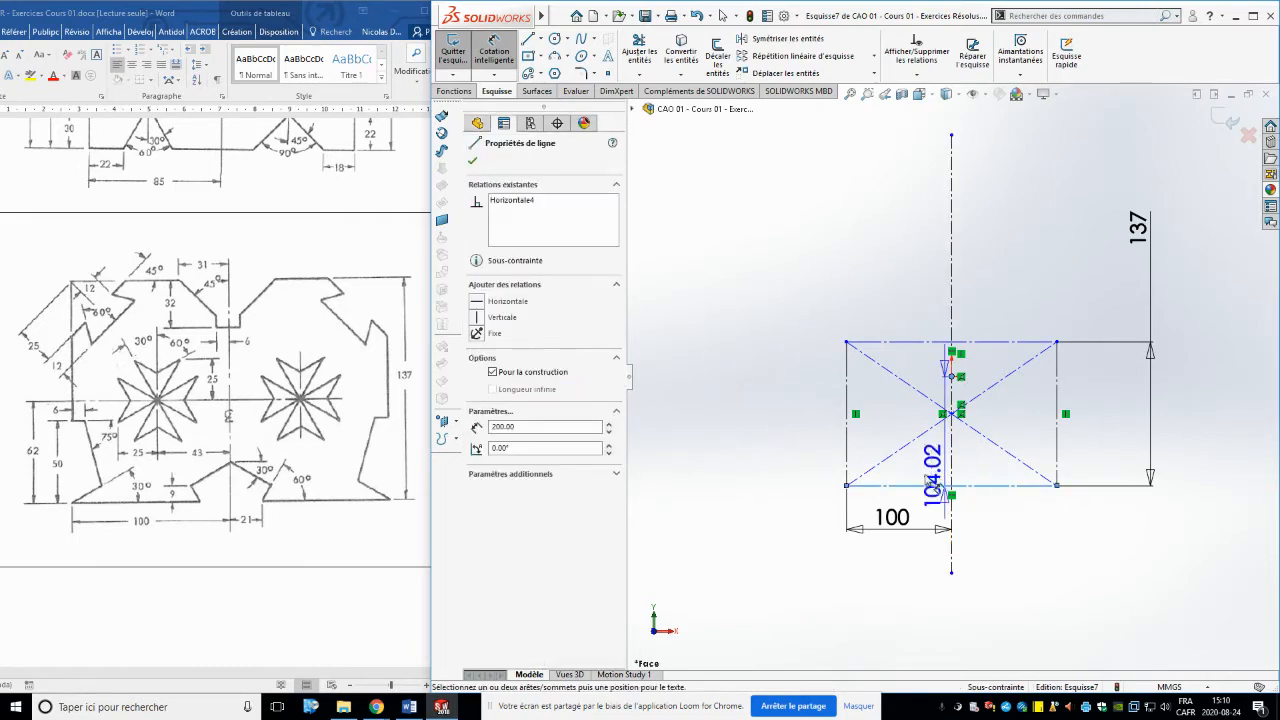
pyautogui.click(775, 435)
pyautogui.write('62')
pyautogui.press('Return')
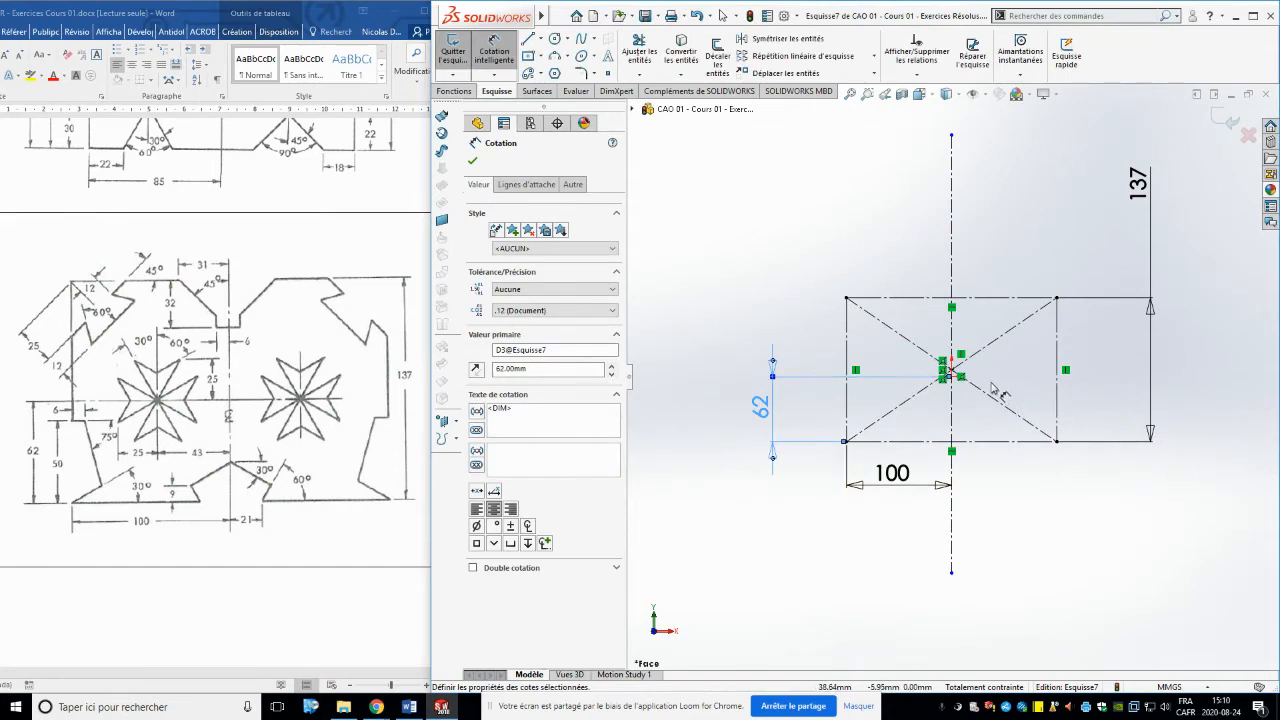
# Sketch the bottom notch's left half with two slanted lines from the centerline, the first about 29 mm, and continue to the rectangle's lower-left corner
pyautogui.scroll(-2, 998, 395)
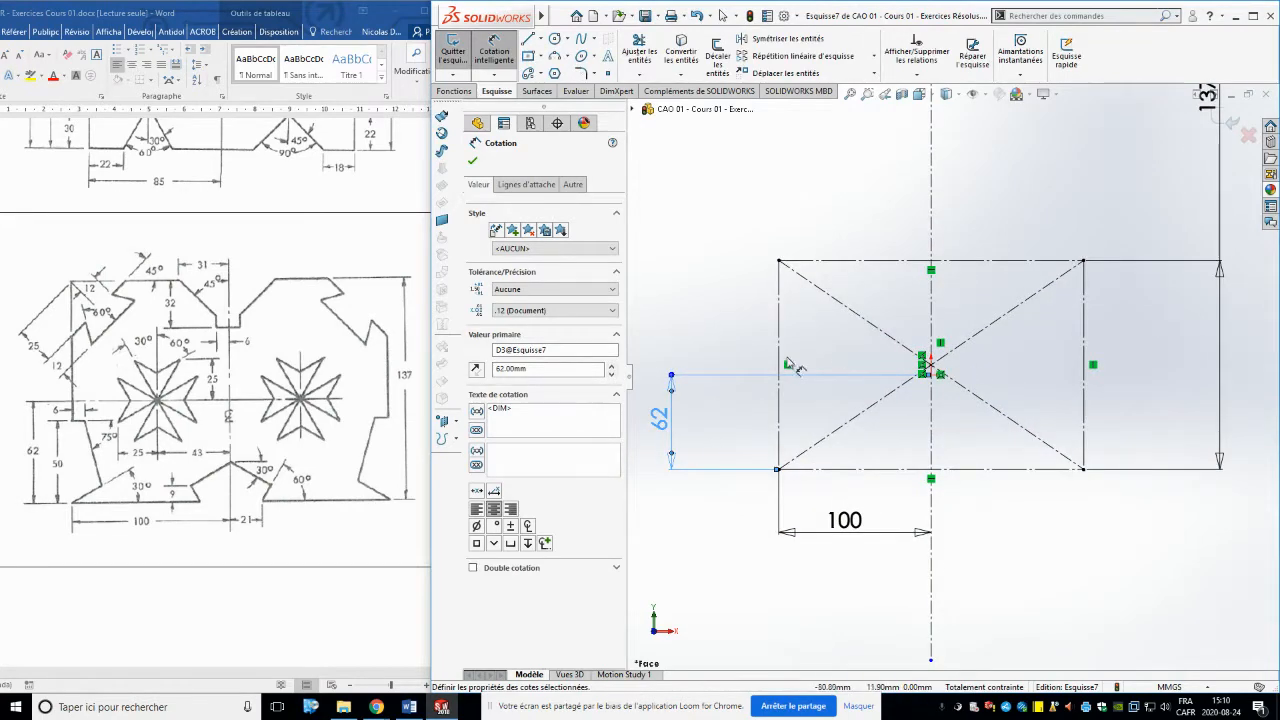
pyautogui.press('l')
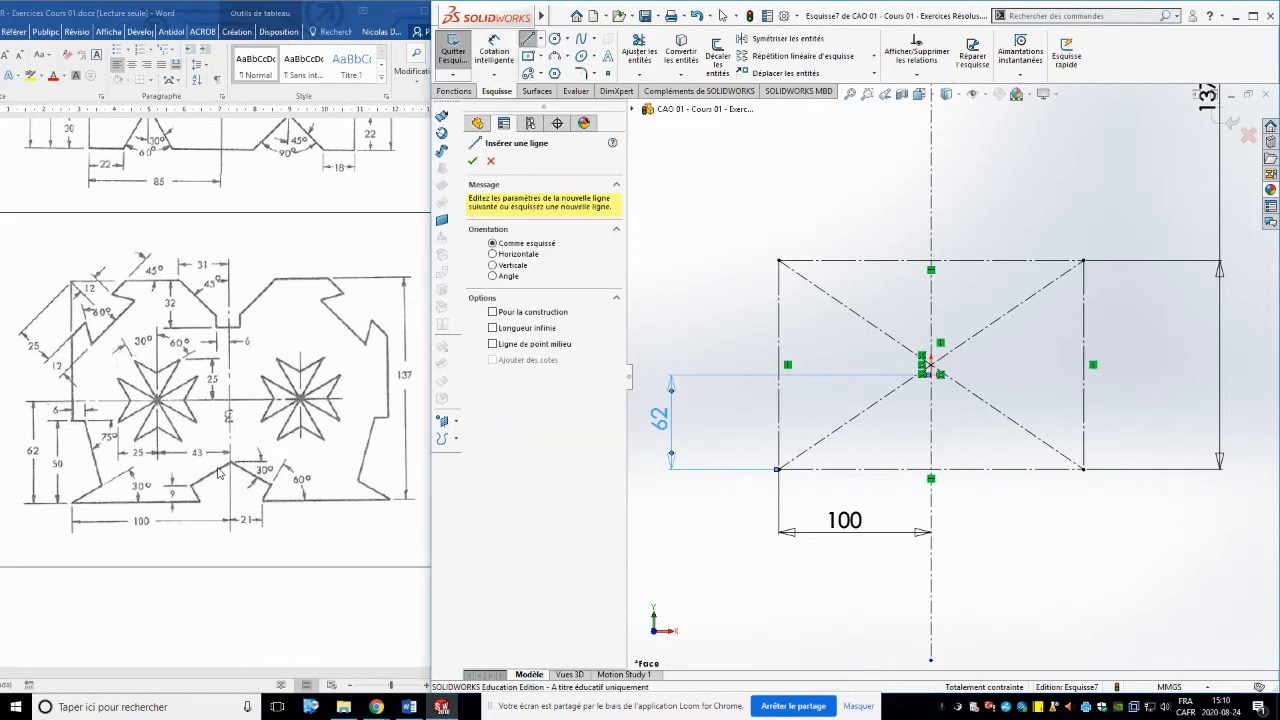
pyautogui.scroll(-2, 855, 472)
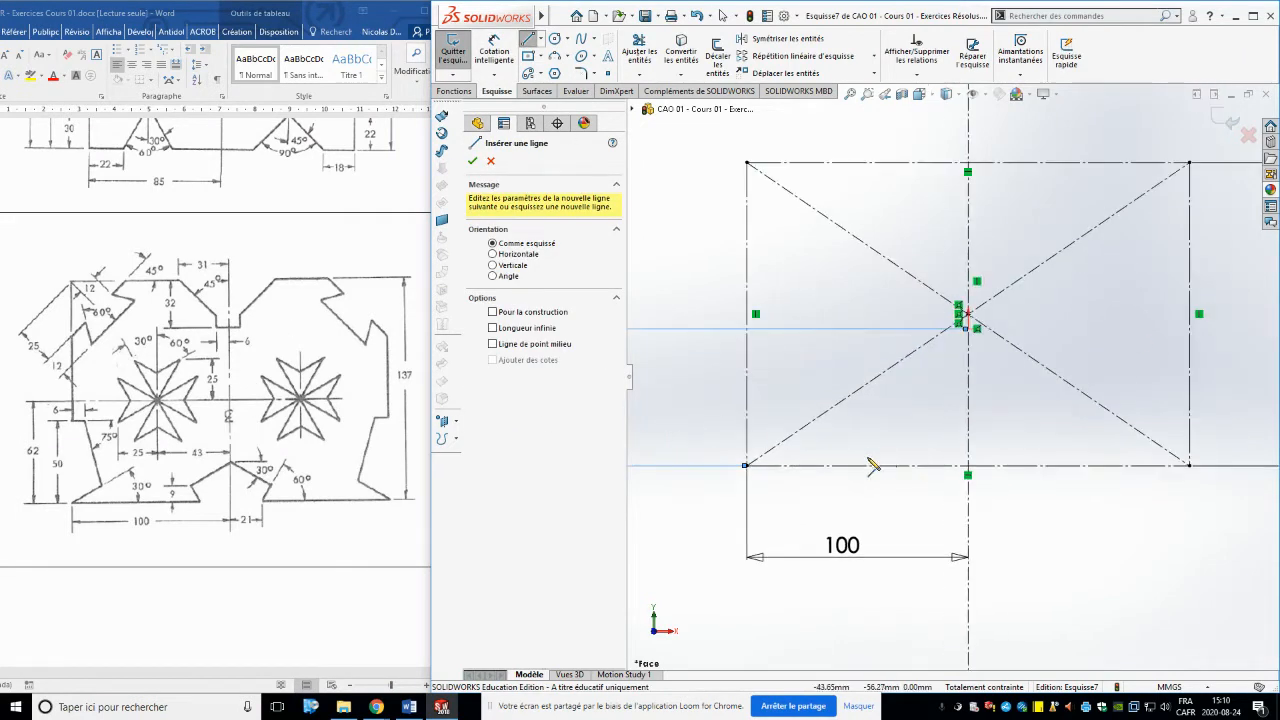
pyautogui.click(968, 412)
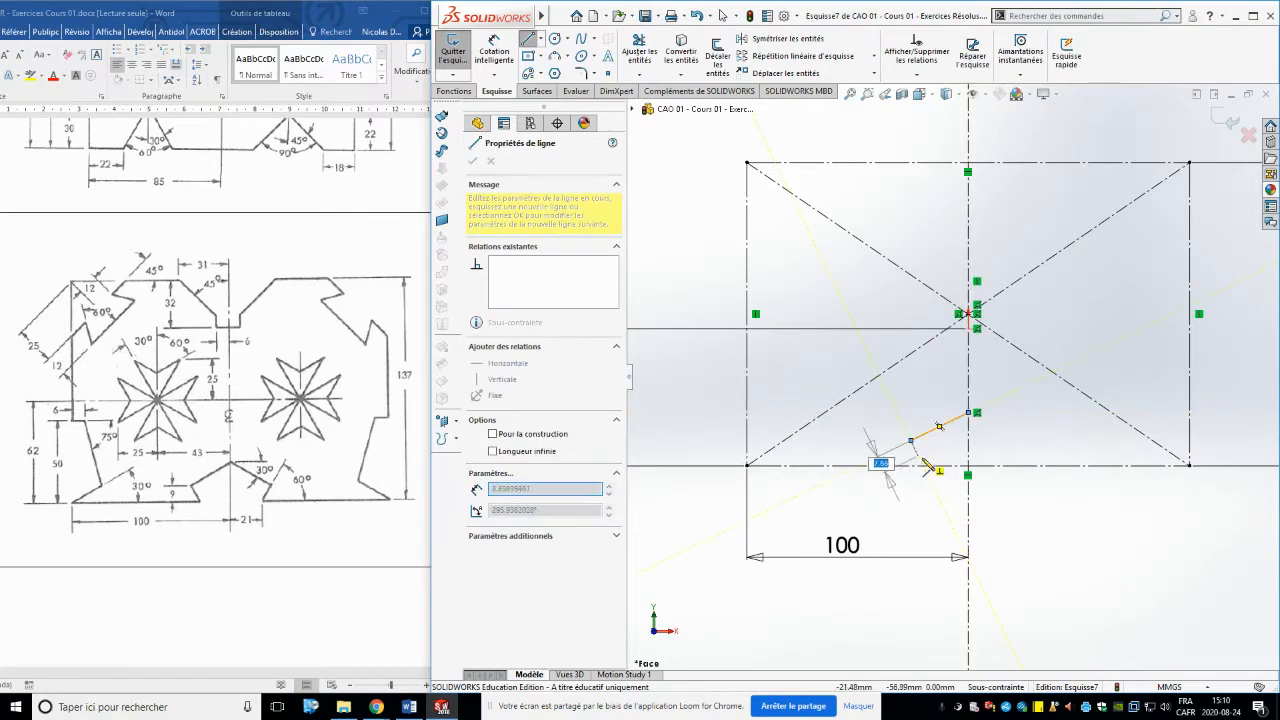
pyautogui.click(910, 440)
pyautogui.click(930, 465)
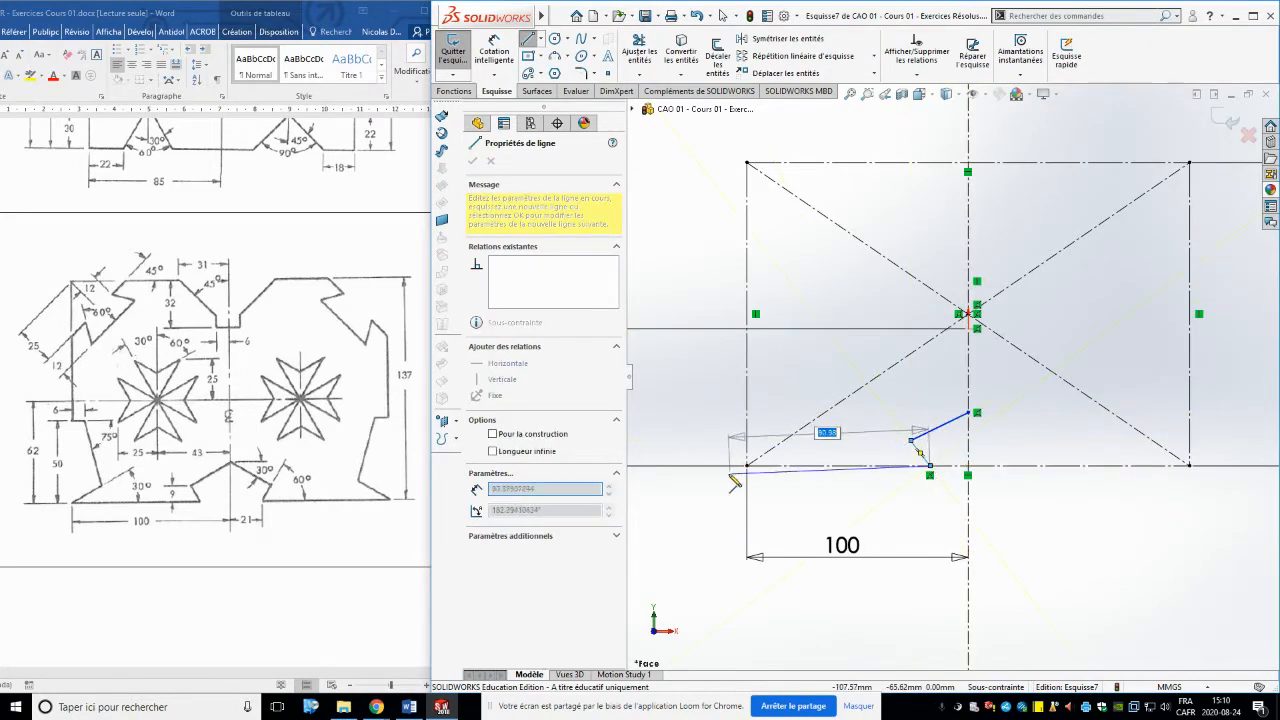
pyautogui.click(747, 465)
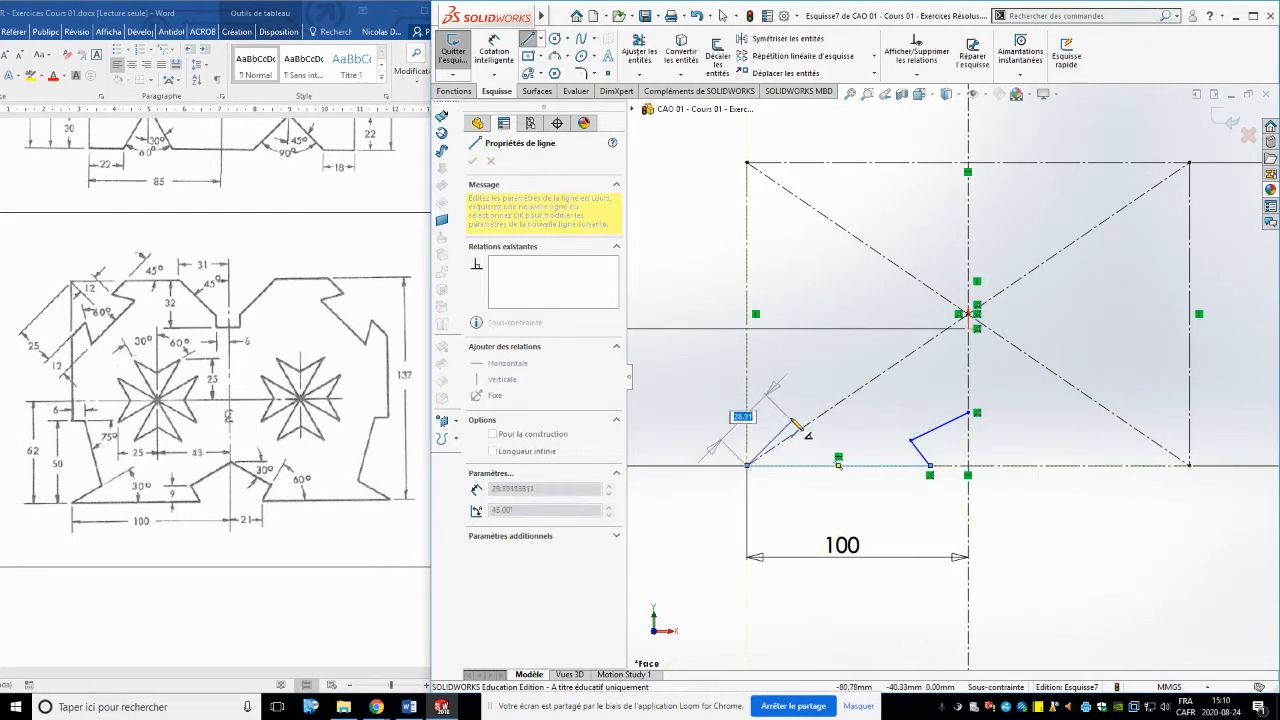
# Continue the outline with two slanted lines, a horizontal step about 10 mm long to the left edge, and a vertical line up that edge
pyautogui.click(792, 420)
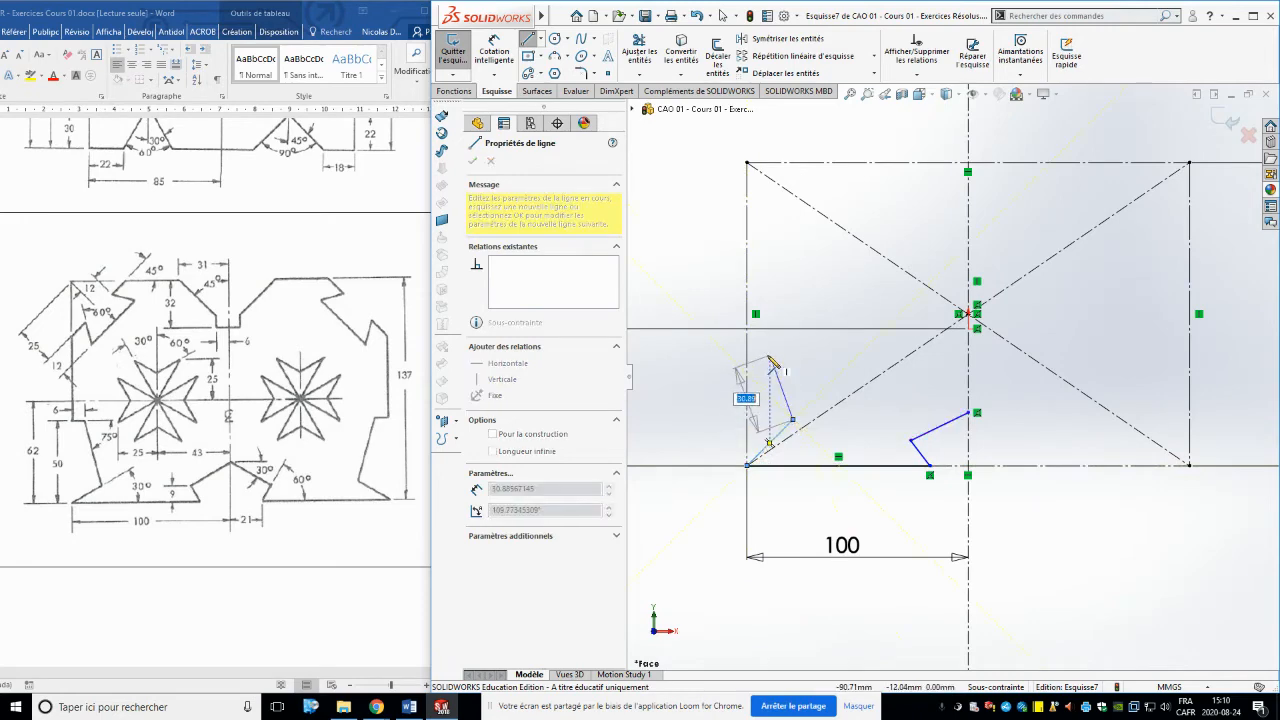
pyautogui.click(769, 355)
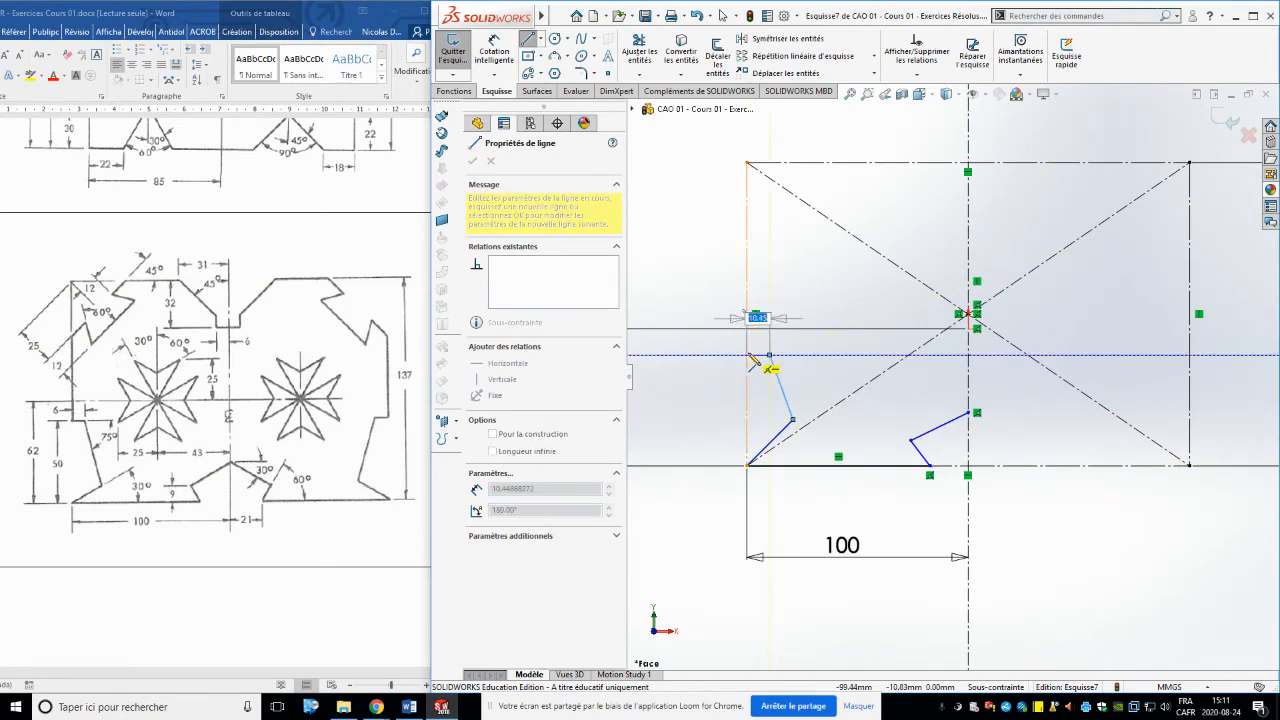
pyautogui.click(747, 355)
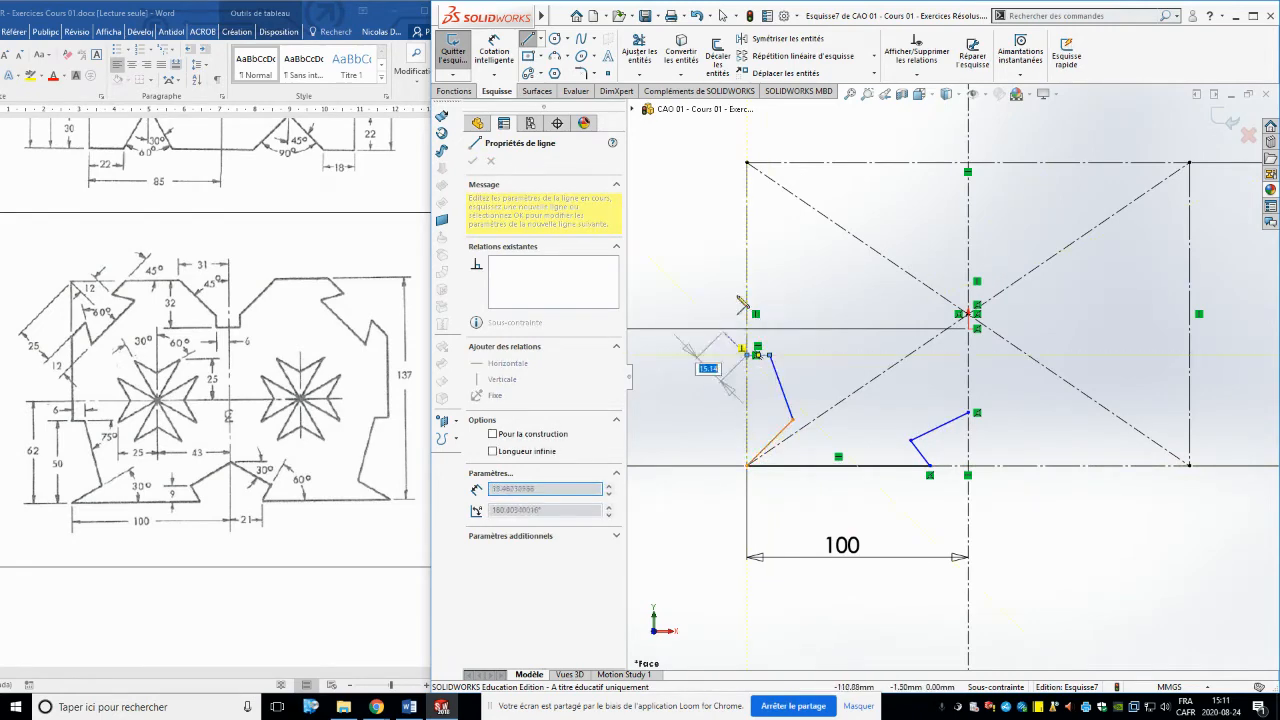
pyautogui.click(747, 225)
# Continue the outline with the zigzag notches across the upper-left corner, ending with a line about 37 mm long along the top edge
pyautogui.scroll(-3, 782, 217)
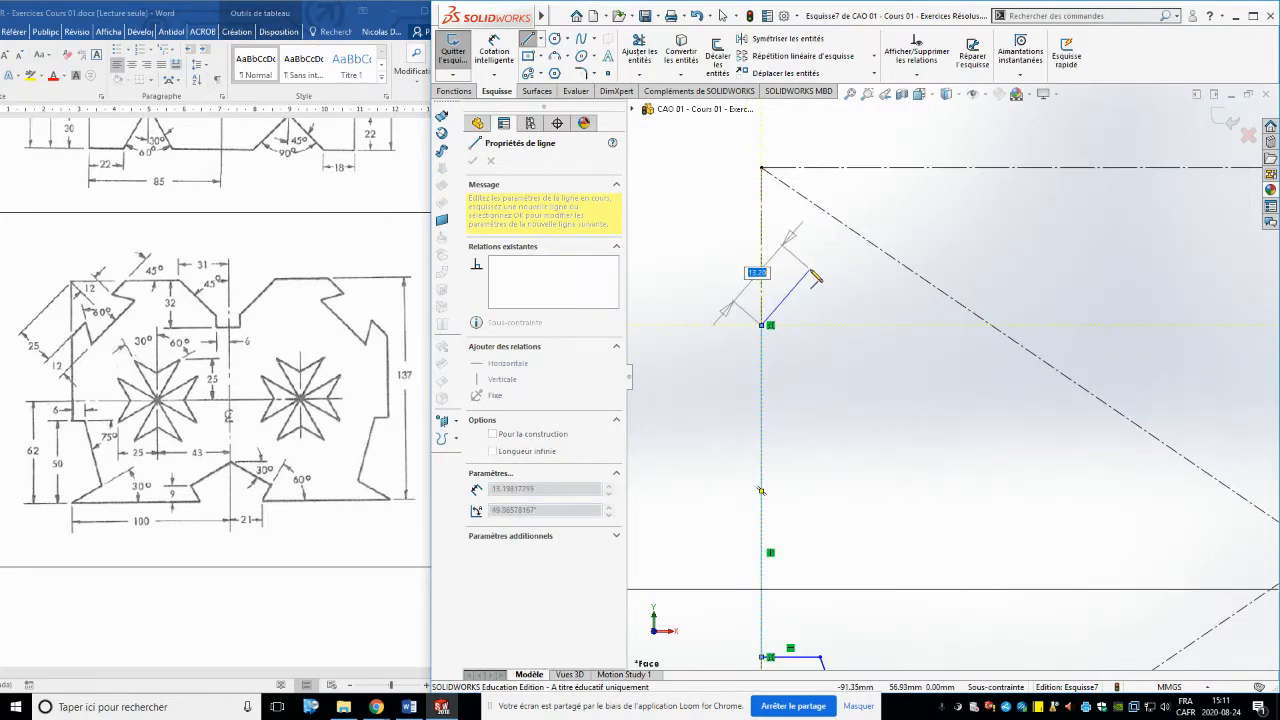
pyautogui.click(811, 270)
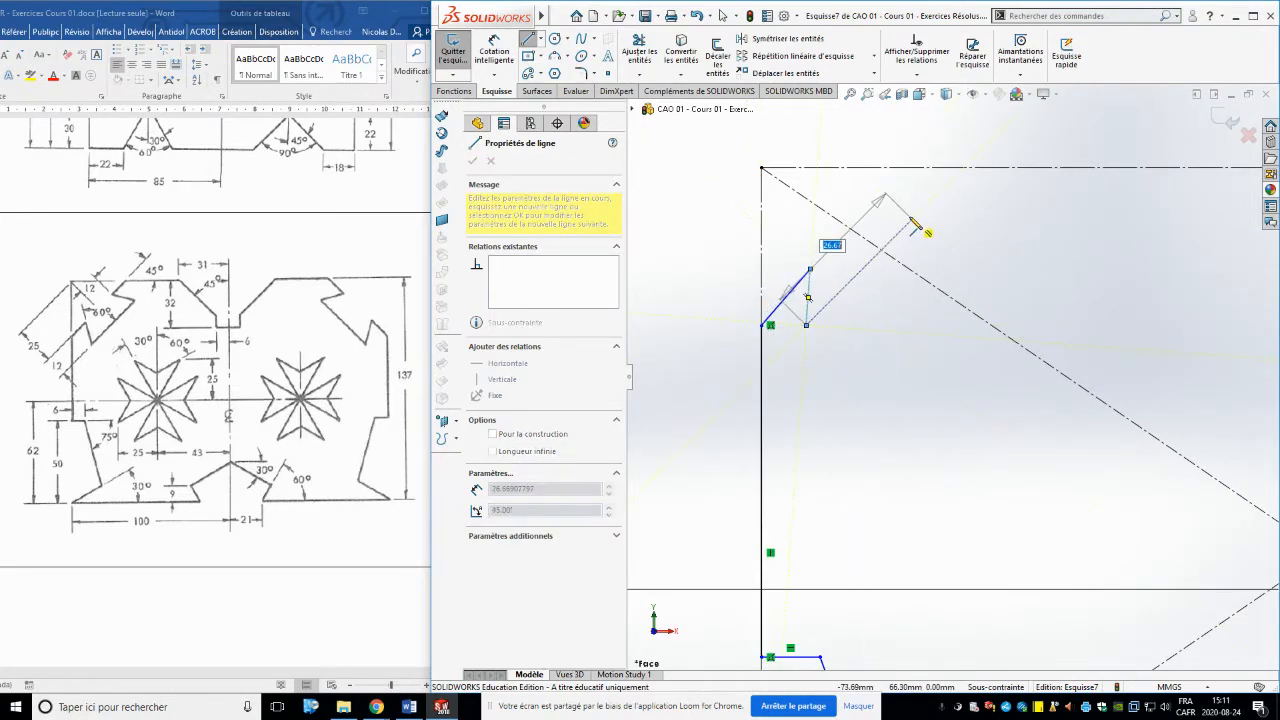
pyautogui.click(912, 218)
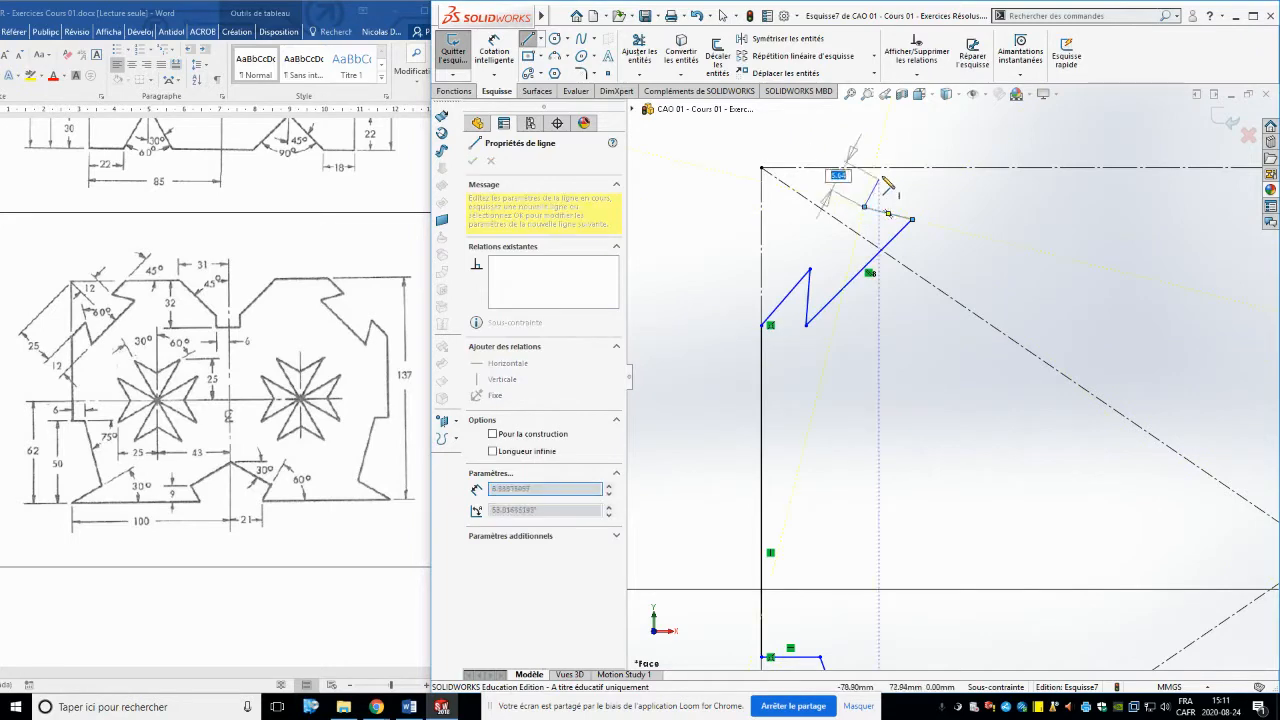
pyautogui.click(888, 168)
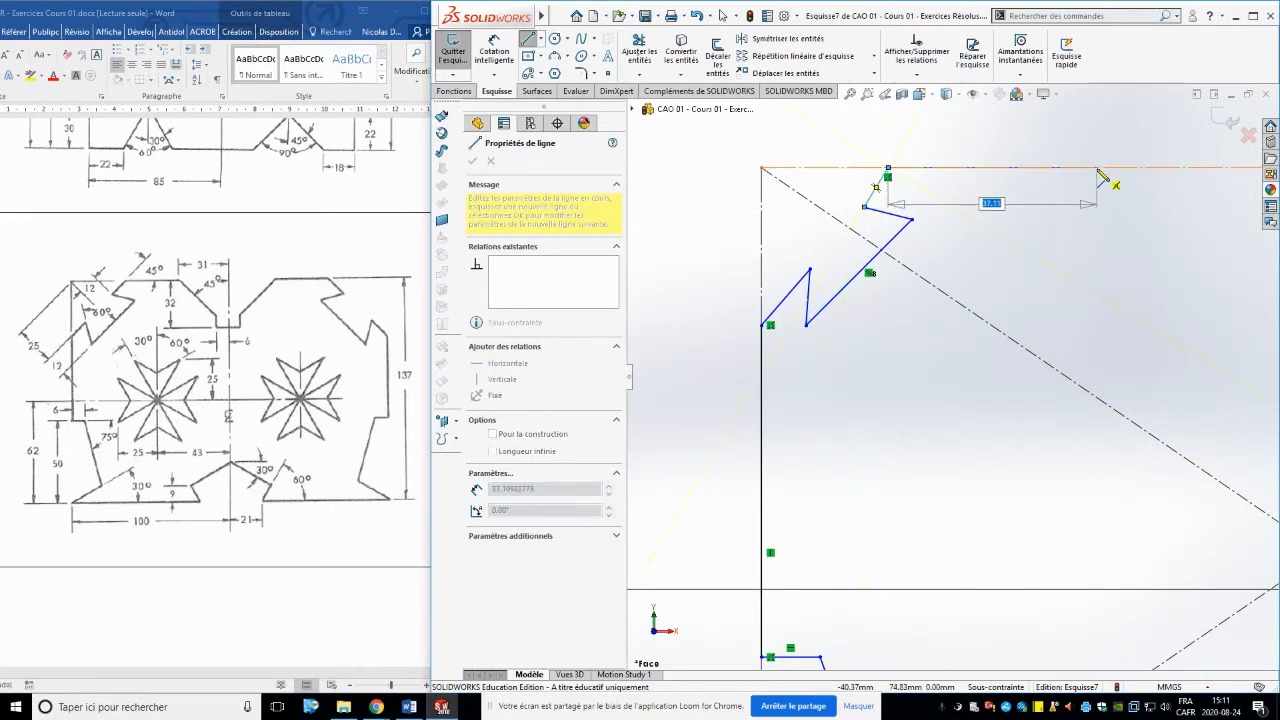
pyautogui.click(1097, 169)
# Close off the half outline with a downward diagonal, a vertical line about 6 mm long, and a horizontal line to the centerline
pyautogui.scroll(2, 1150, 245)
pyautogui.scroll(-1, 1157, 262)
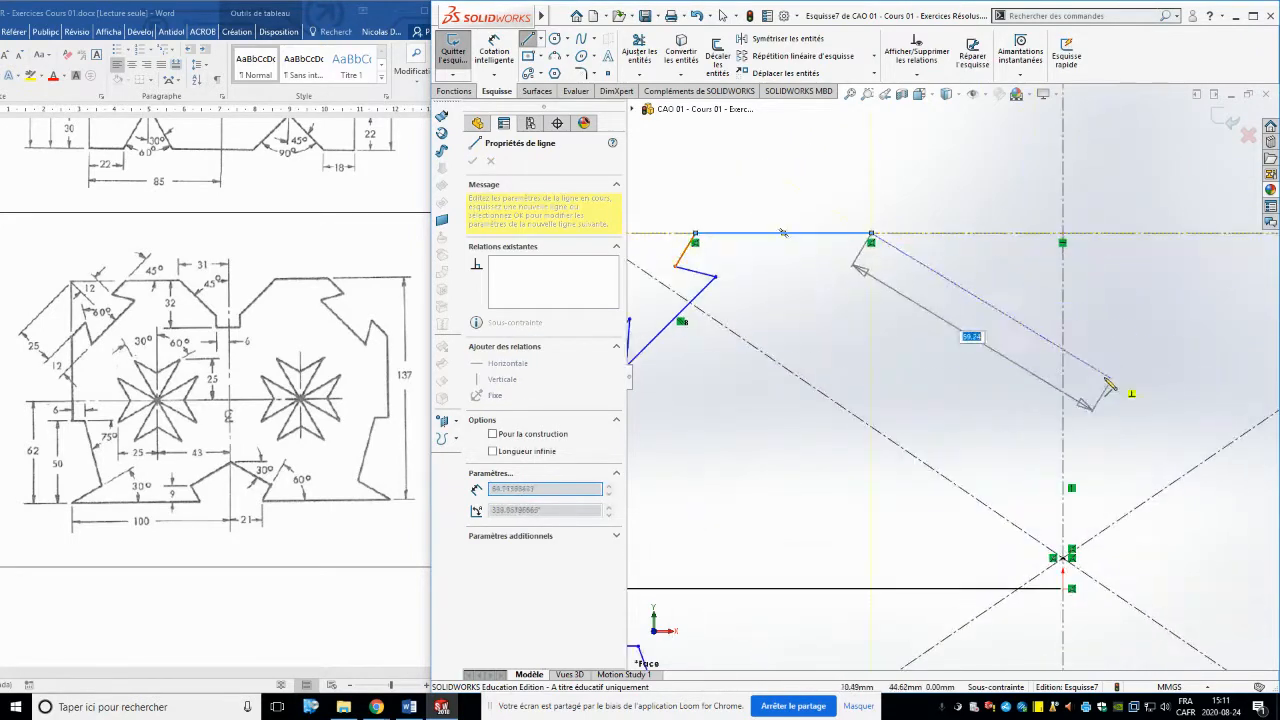
pyautogui.click(1006, 358)
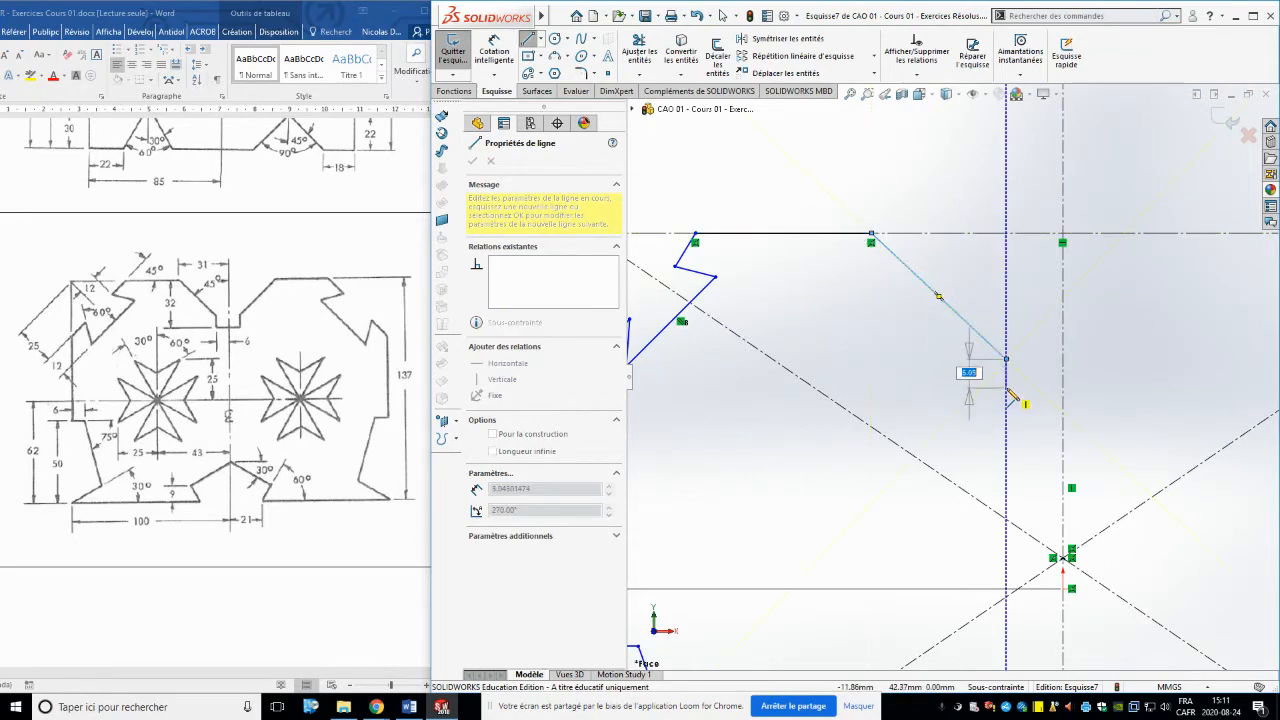
pyautogui.click(1006, 388)
pyautogui.click(1063, 387)
pyautogui.scroll(3, 910, 458)
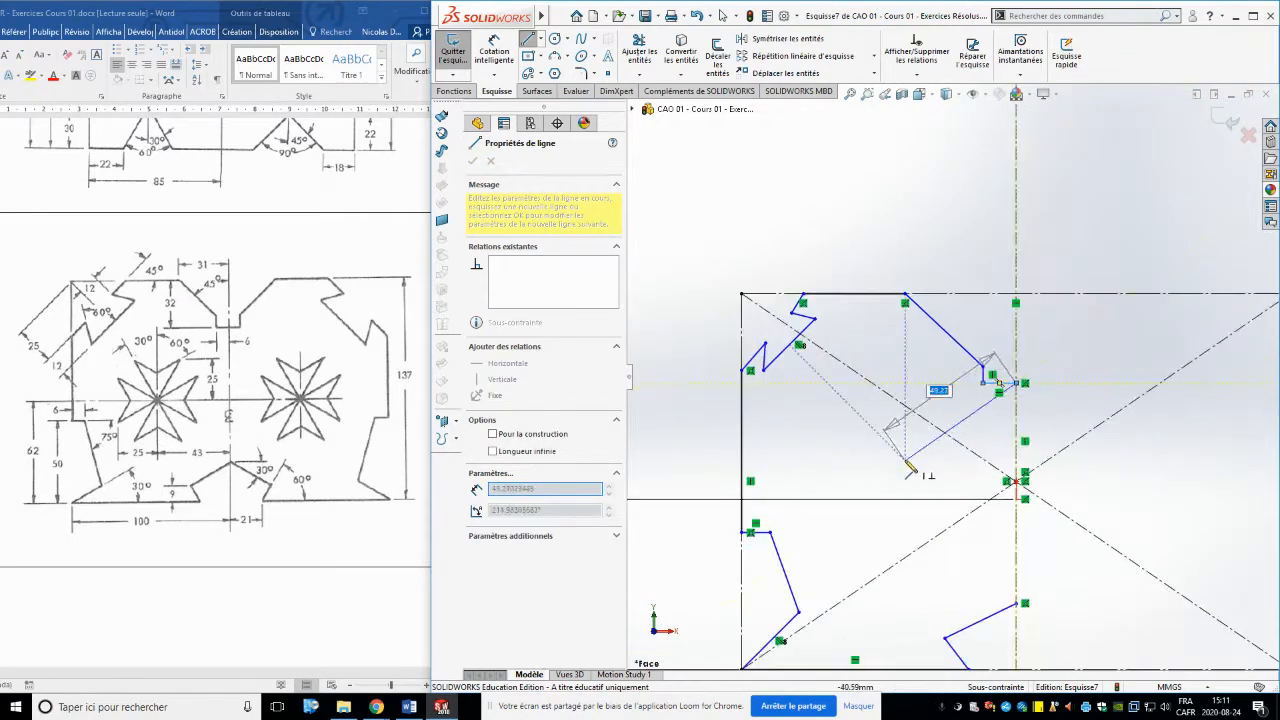
pyautogui.press('Escape')
pyautogui.scroll(2, 908, 469)
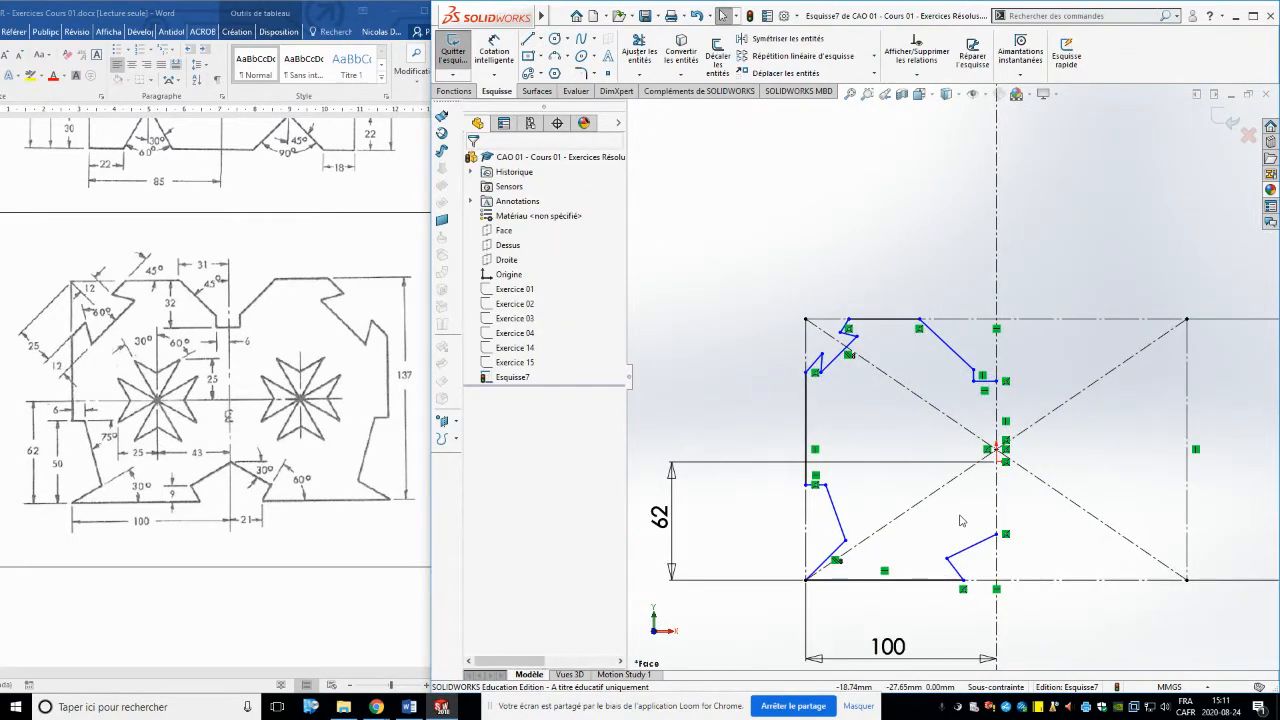
pyautogui.scroll(-3, 1048, 604)
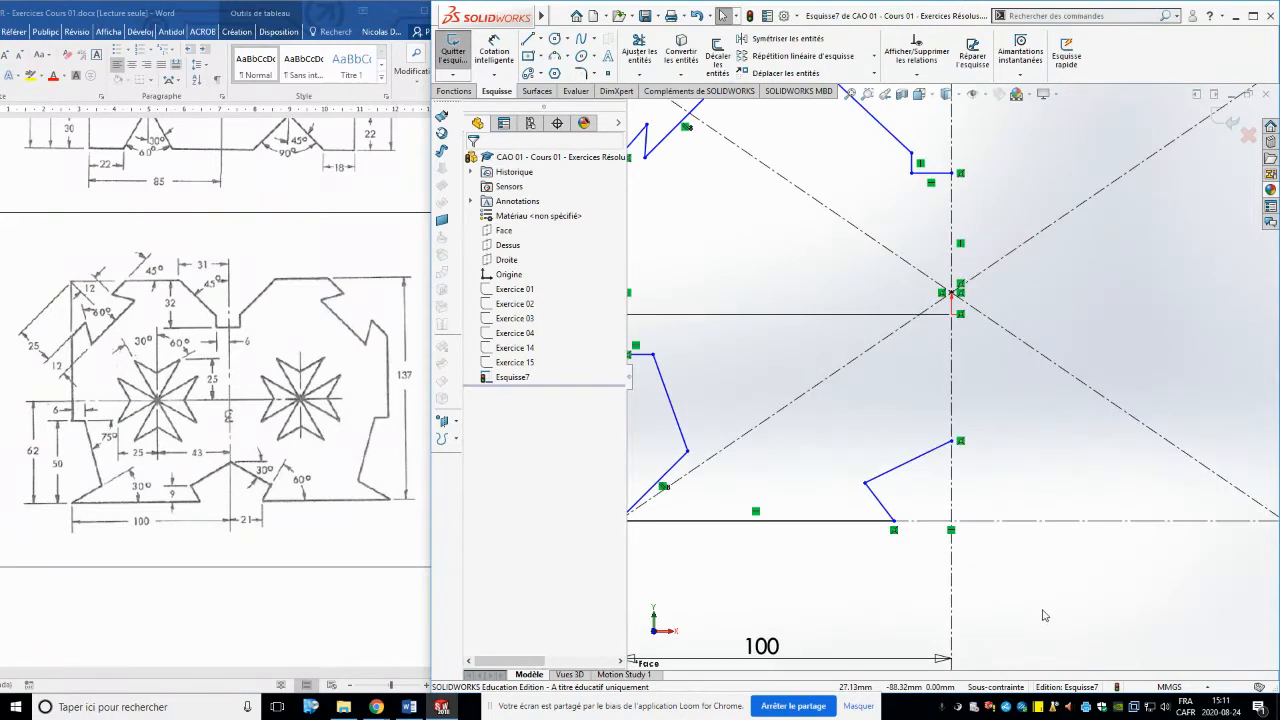
pyautogui.moveTo(1075, 643); pyautogui.dragTo(1071, 555, button='right')
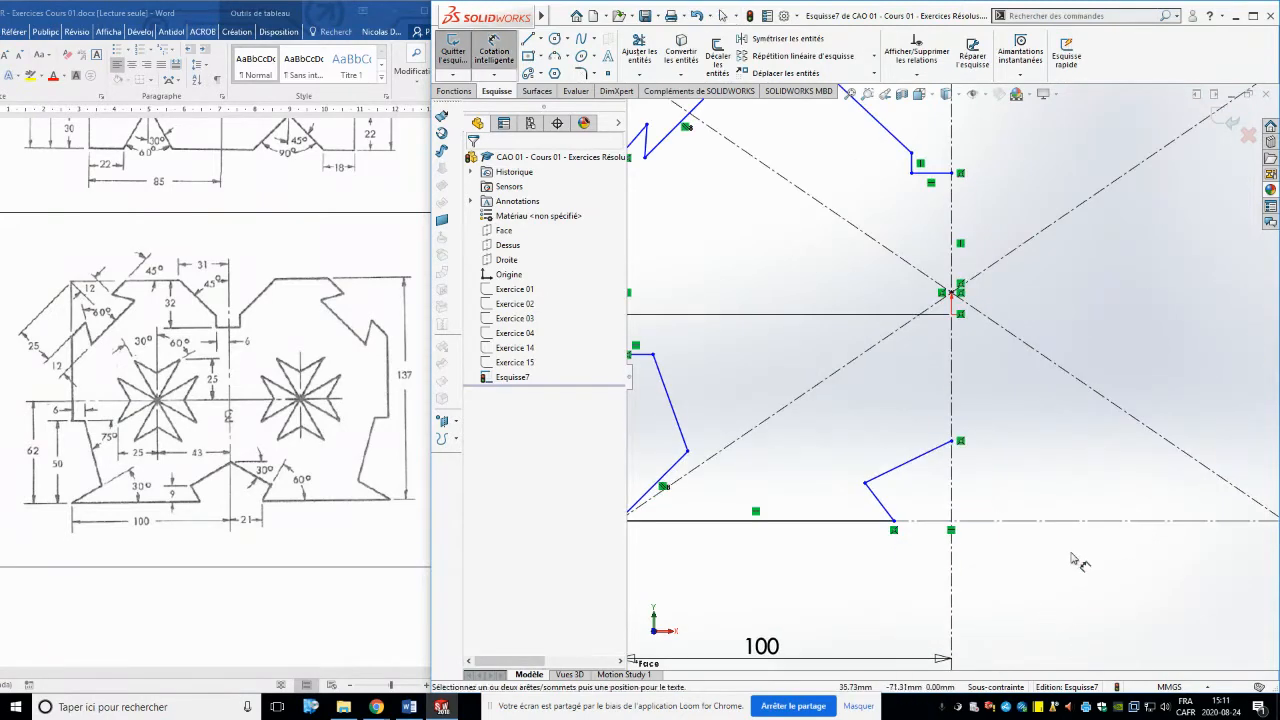
pyautogui.click(918, 456)
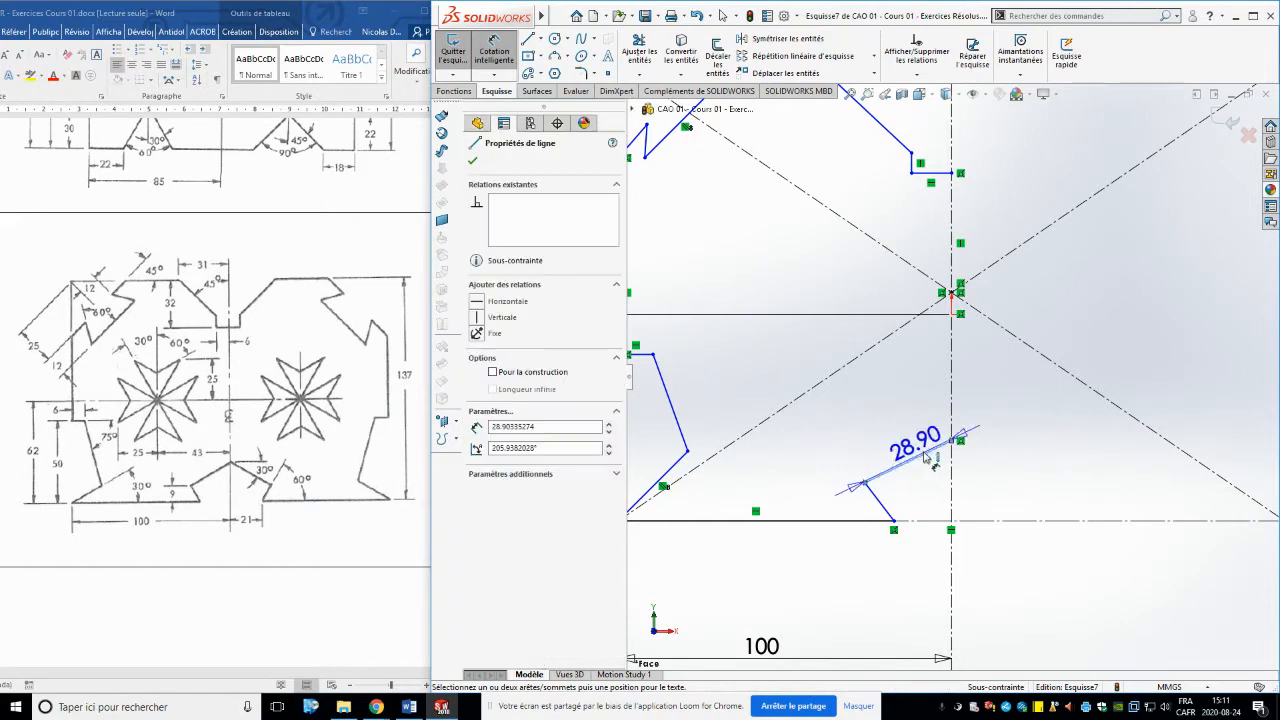
pyautogui.click(951, 420)
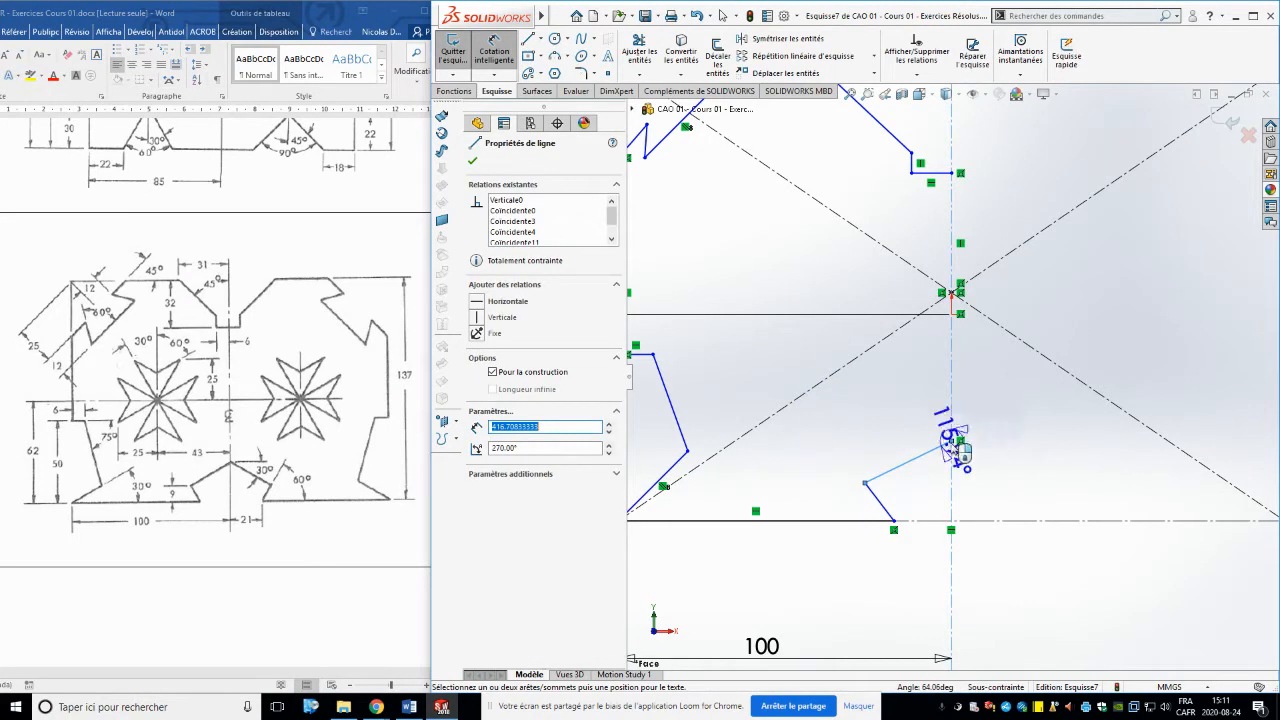
pyautogui.press('Escape')
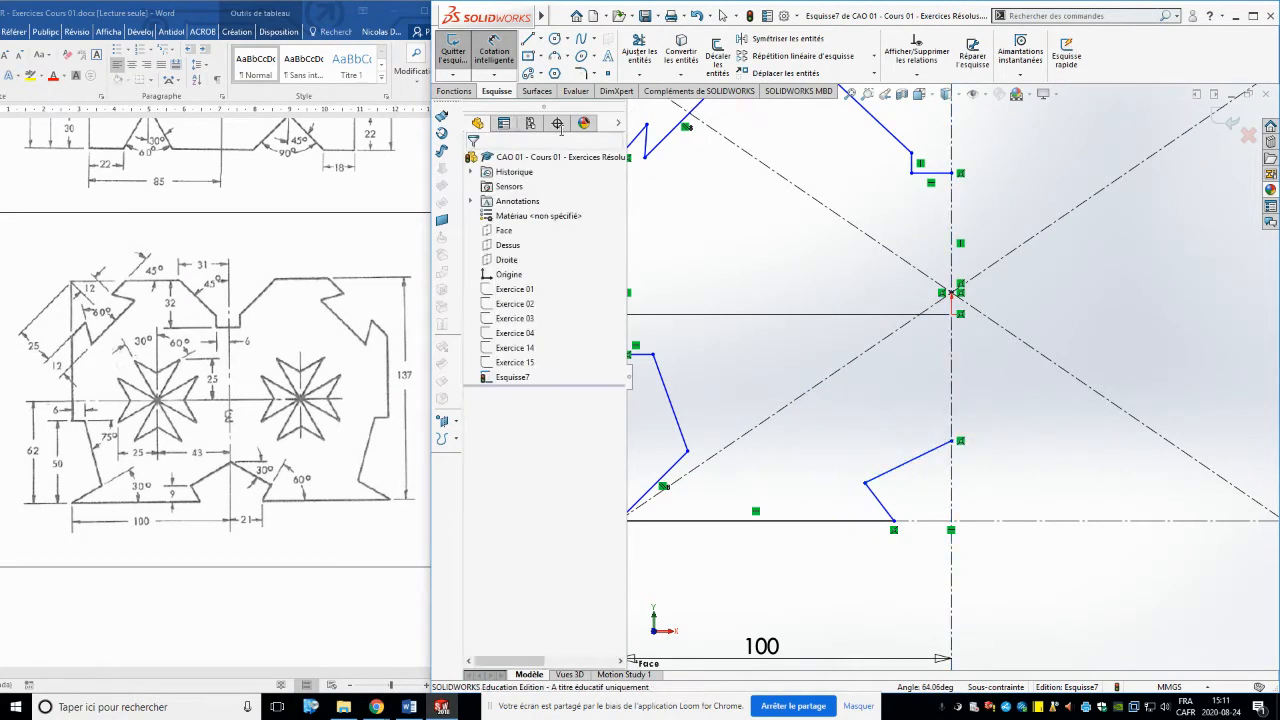
# Sketch a horizontal construction line from the bottom notch's apex on the centerline, leftward to above the notch's outer corner
pyautogui.click(540, 40)
pyautogui.click(575, 63)
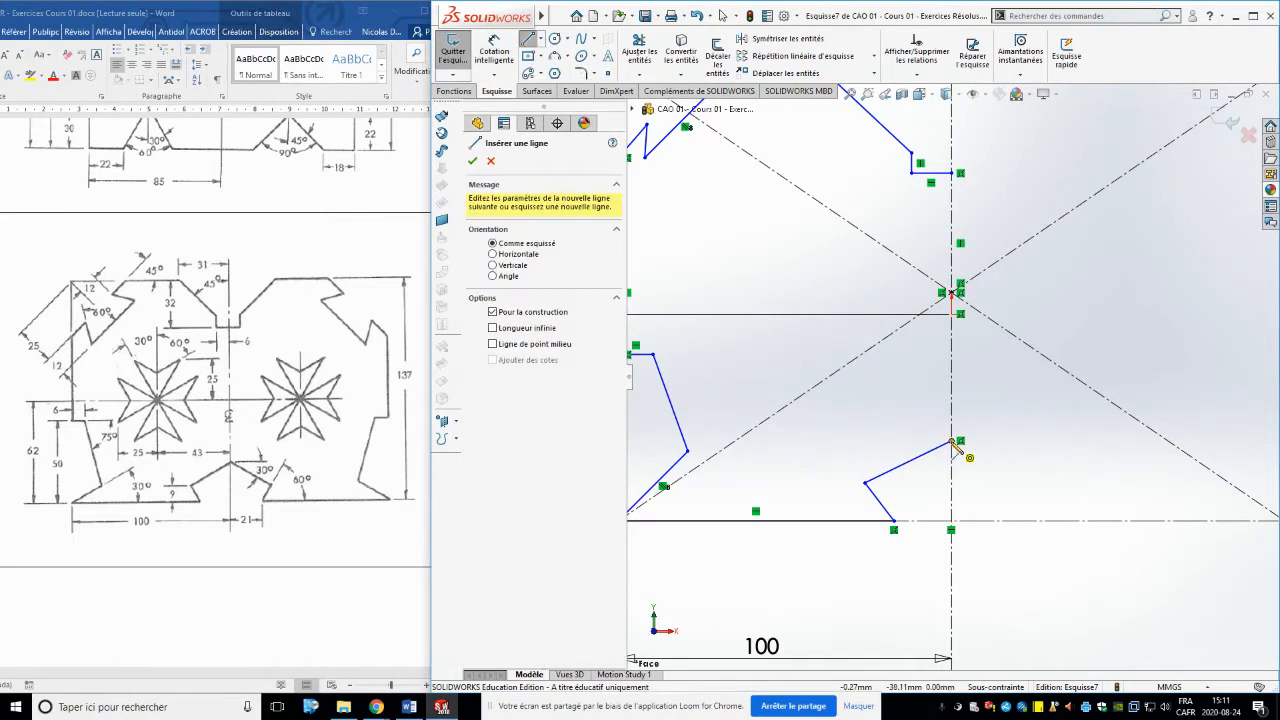
pyautogui.moveTo(951, 441); pyautogui.dragTo(865, 441)
pyautogui.press('Escape')
# Dimension the angle between the notch's upper slanted line and the horizontal construction line at 30°
pyautogui.moveTo(1057, 494); pyautogui.dragTo(1050, 460, button='right')
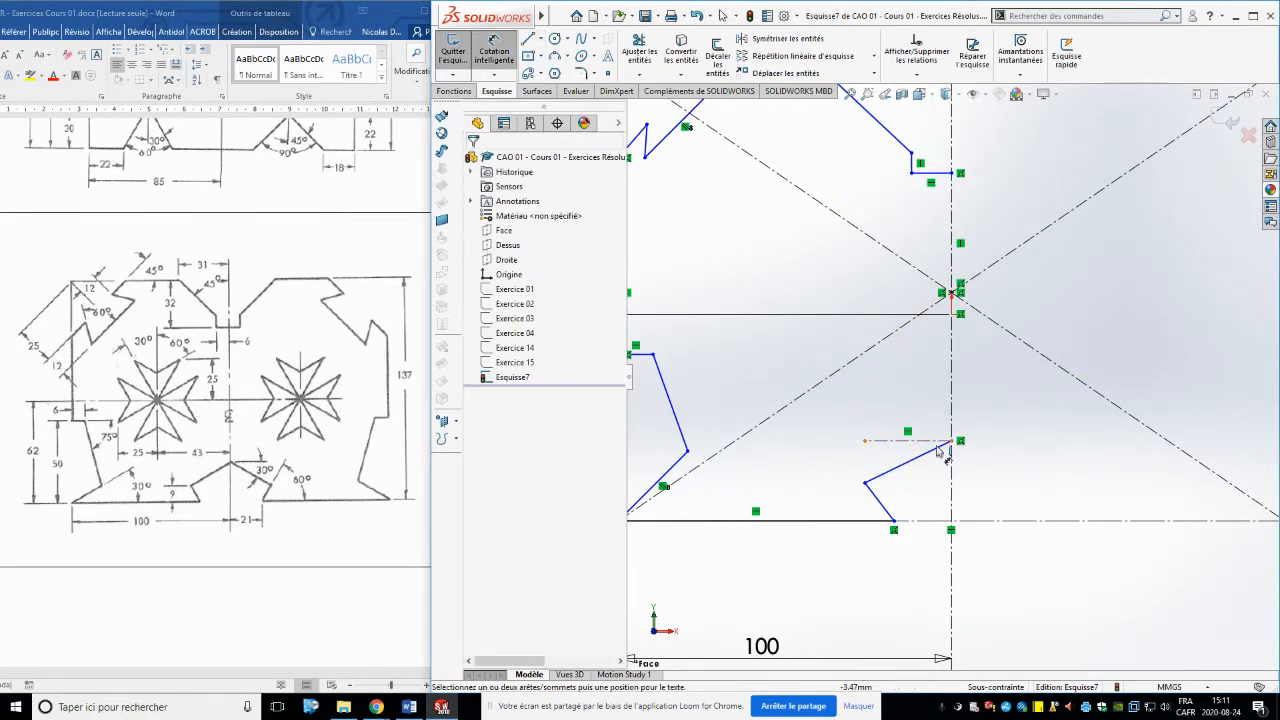
pyautogui.click(925, 455)
pyautogui.click(905, 441)
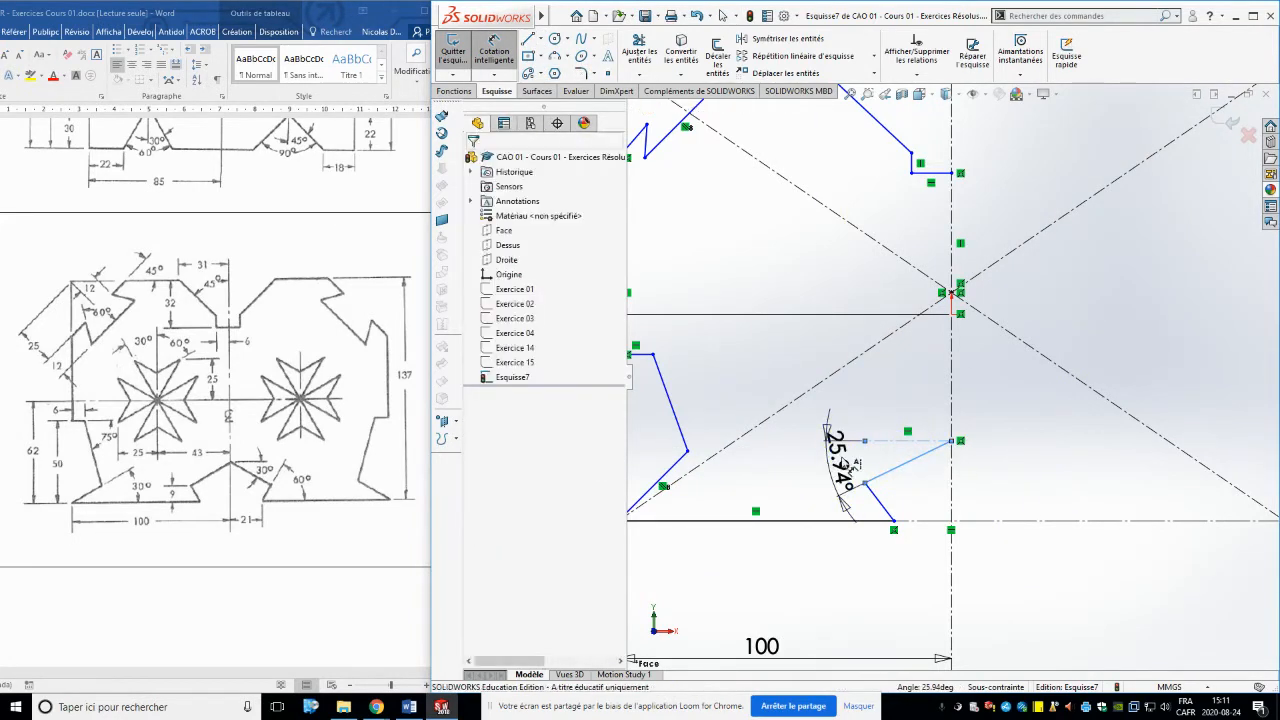
pyautogui.click(835, 455)
pyautogui.write('30')
pyautogui.press('Return')
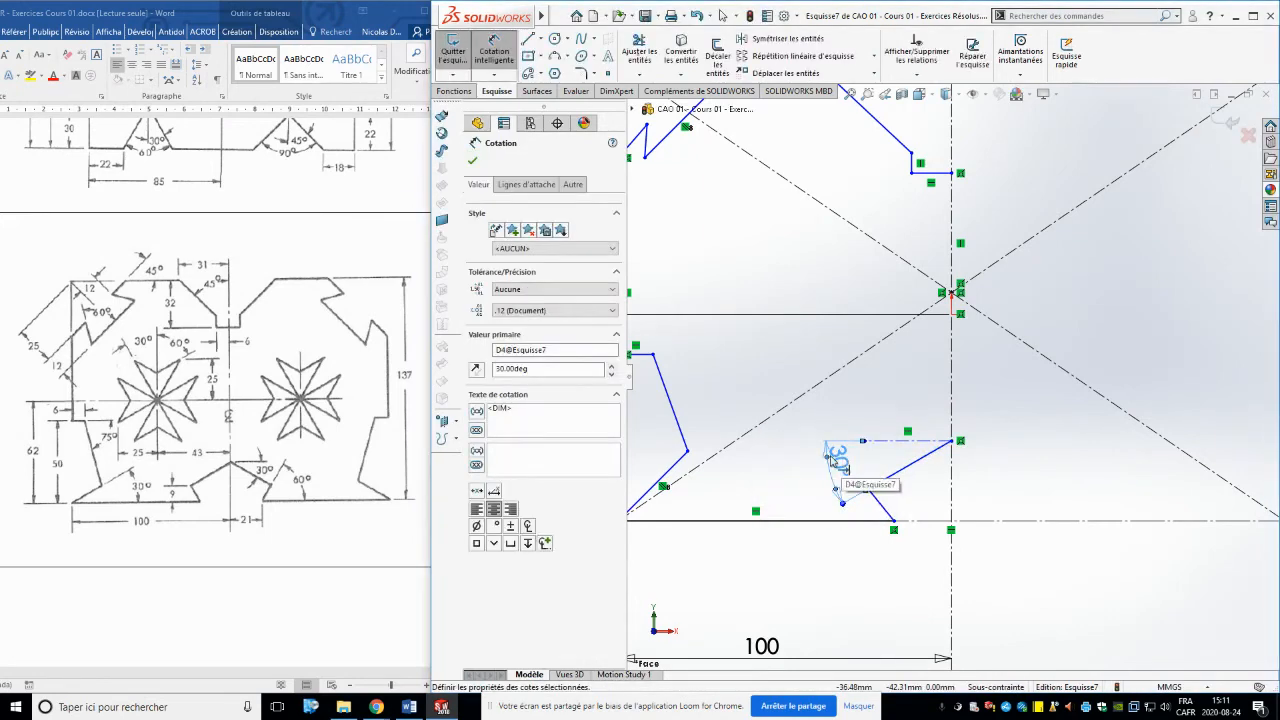
# Dimension the height of the bottom notch's outer corner above the plate's bottom edge at 9 mm
pyautogui.click(880, 503)
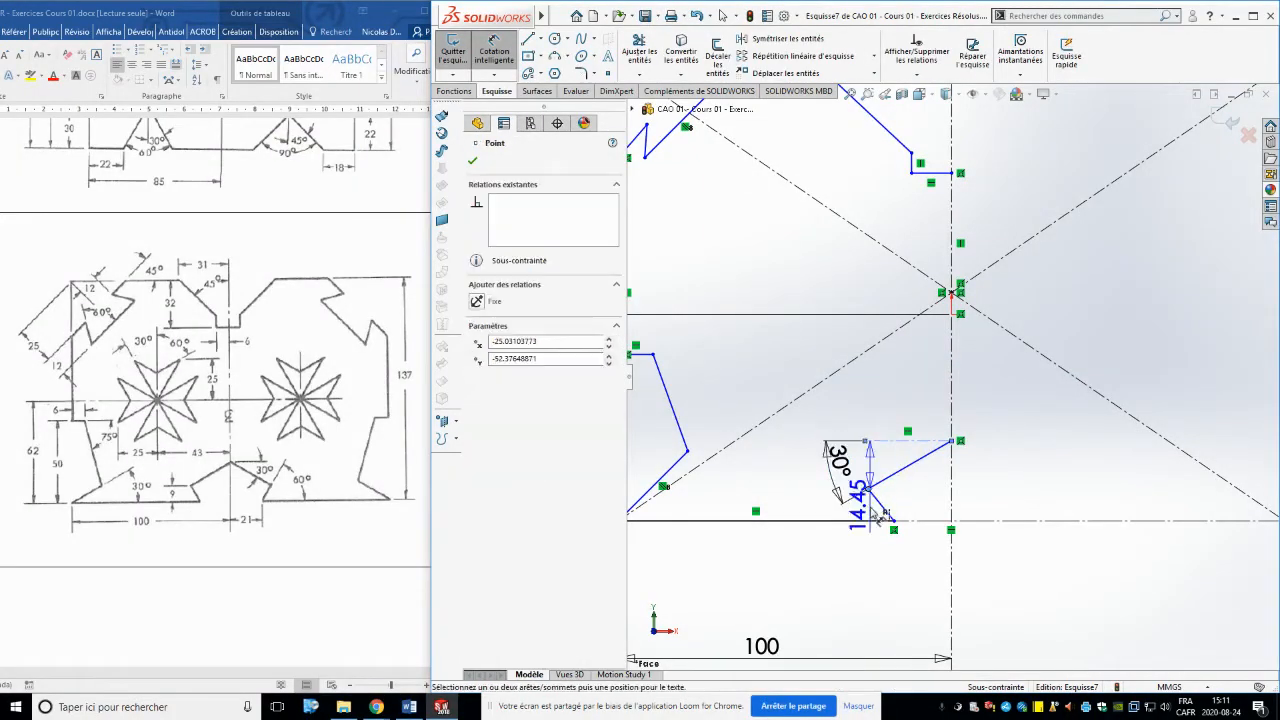
pyautogui.click(826, 562)
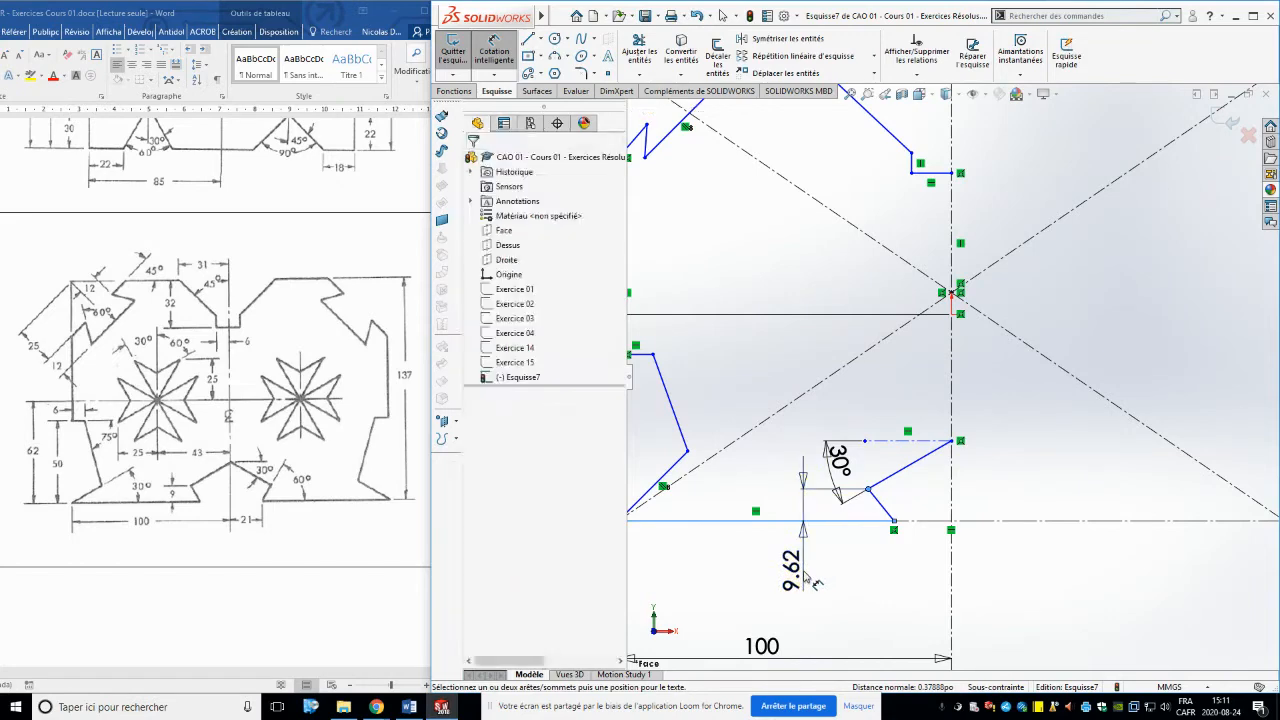
pyautogui.write('9.00mm')
pyautogui.press('Return')
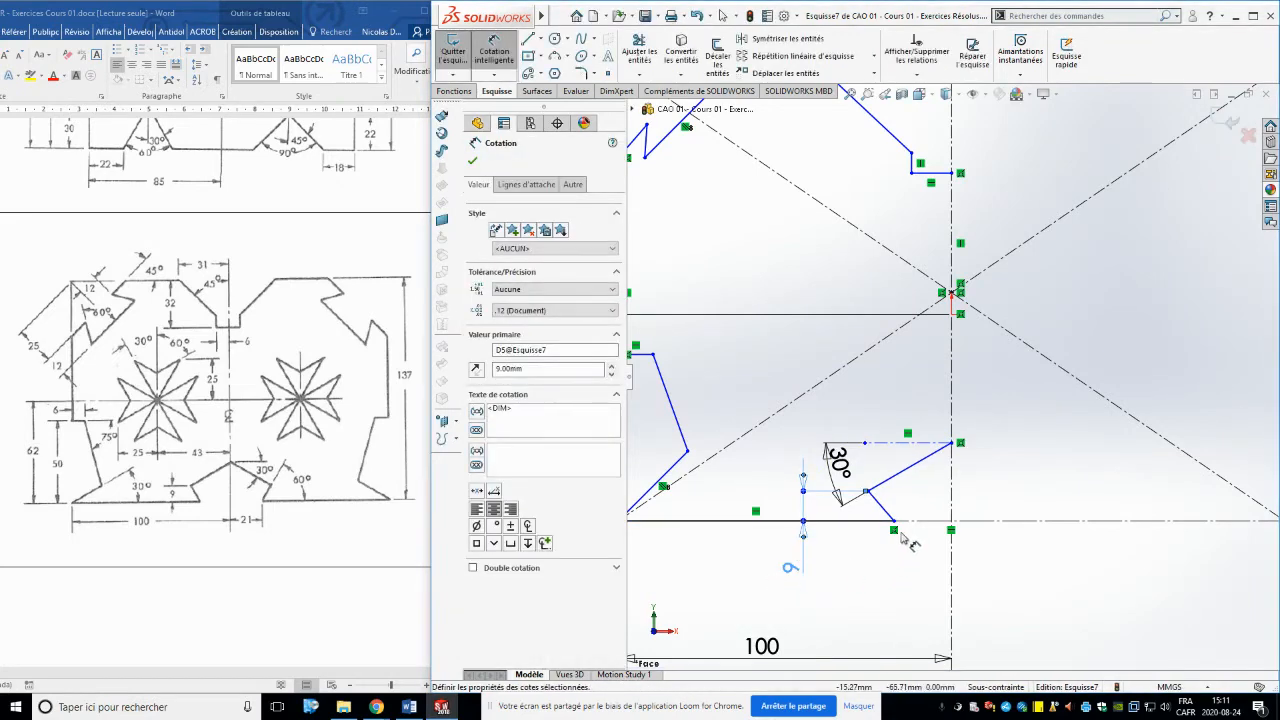
# Dimension the distance from the notch's lower endpoint on the bottom edge to the vertical centerline at 21 mm
pyautogui.click(894, 521)
pyautogui.click(951, 571)
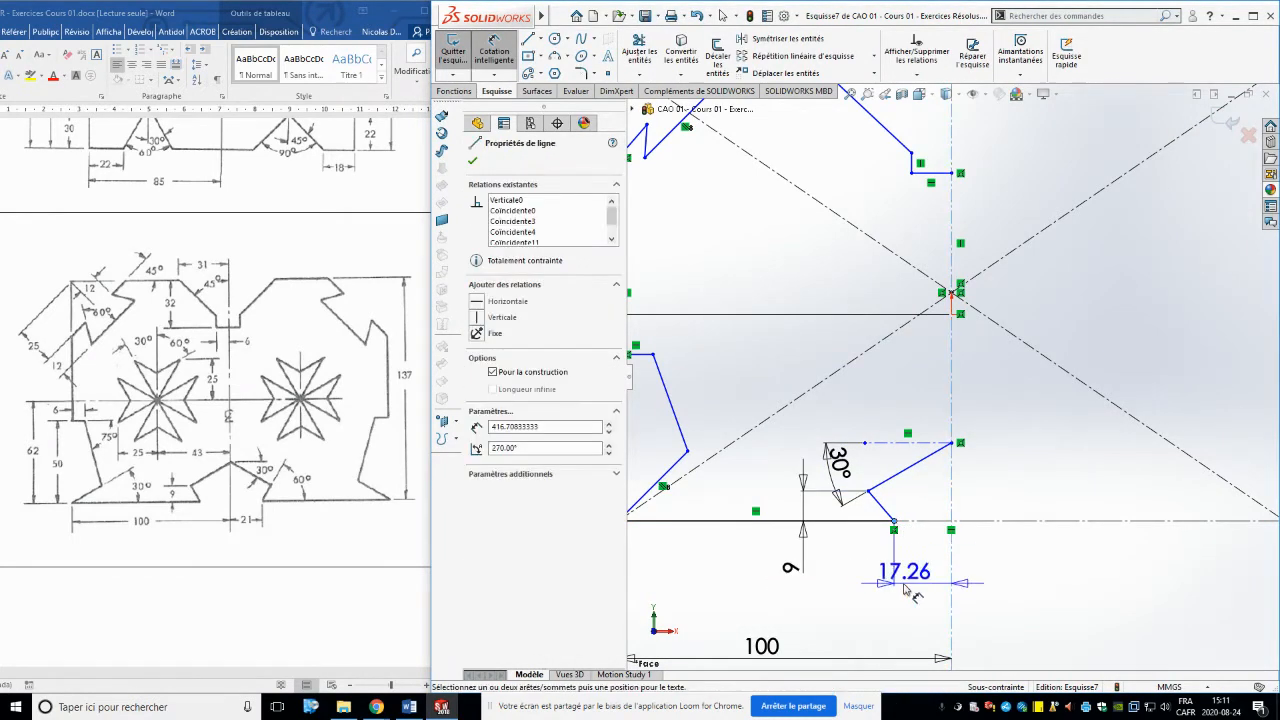
pyautogui.click(846, 610)
pyautogui.write('21')
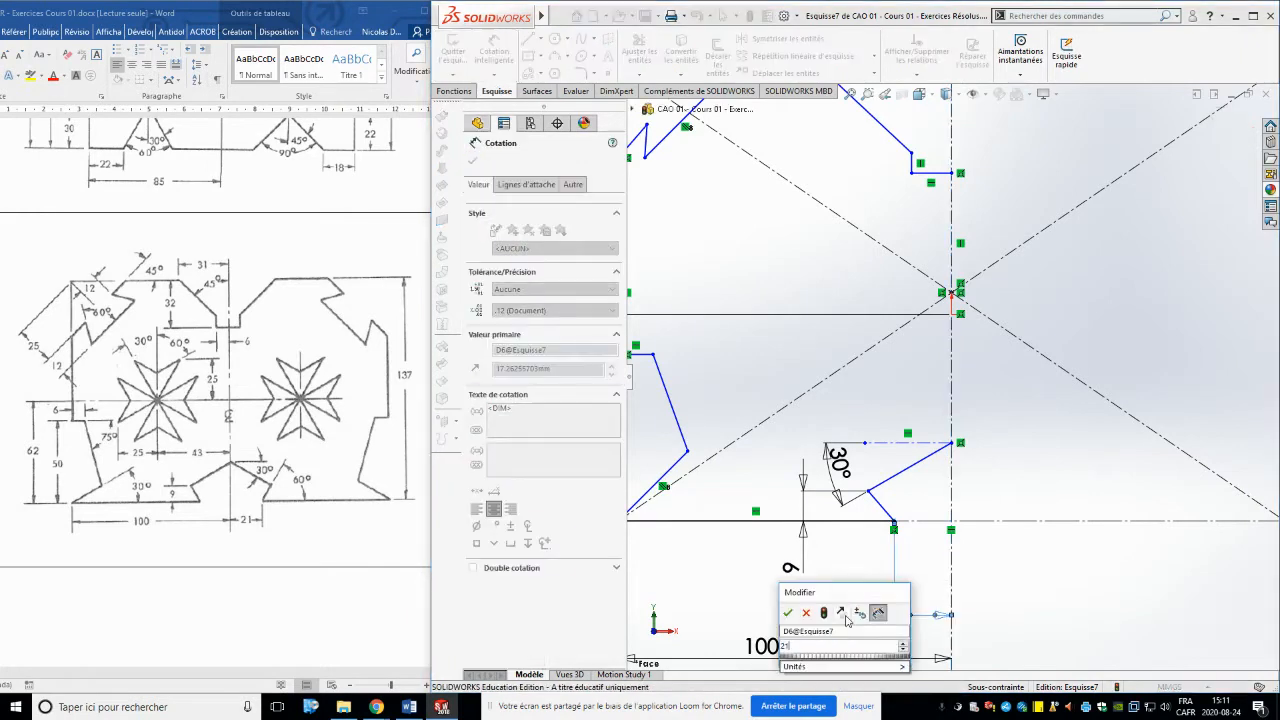
pyautogui.press('Return')
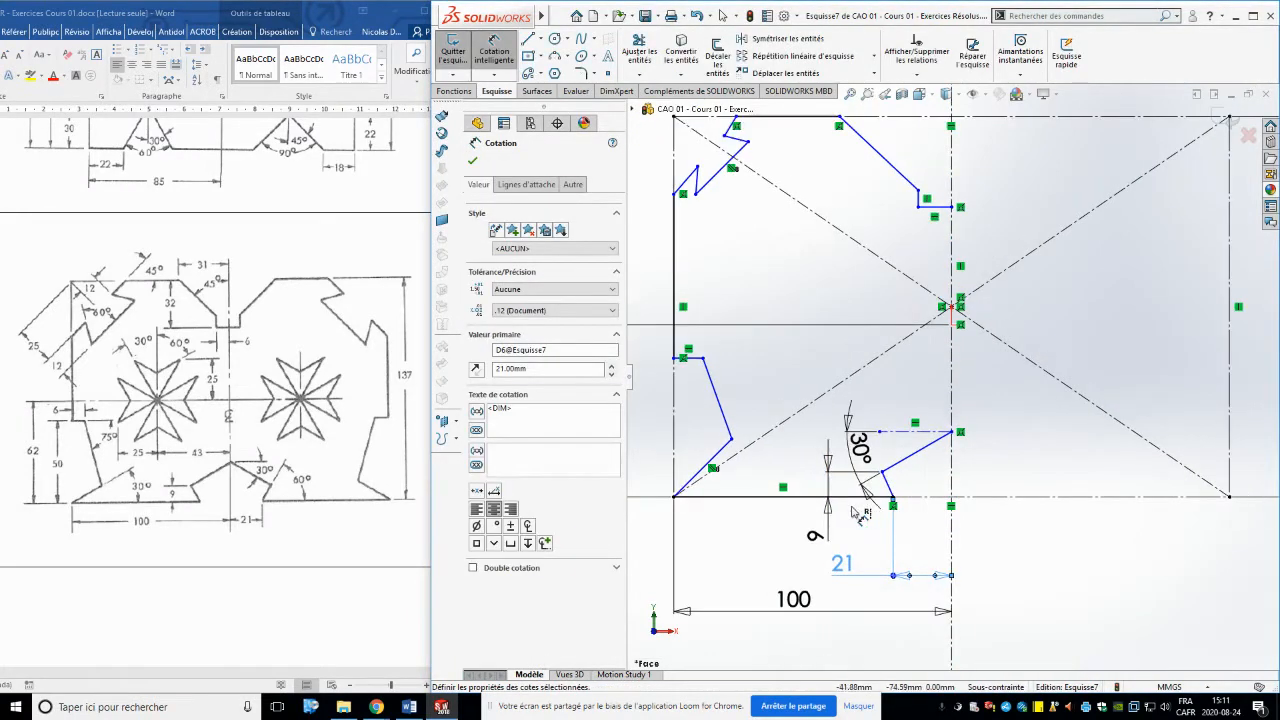
# Dimension the angle between the slanted line at the lower-left corner and the bottom edge at 30°
pyautogui.press('z')
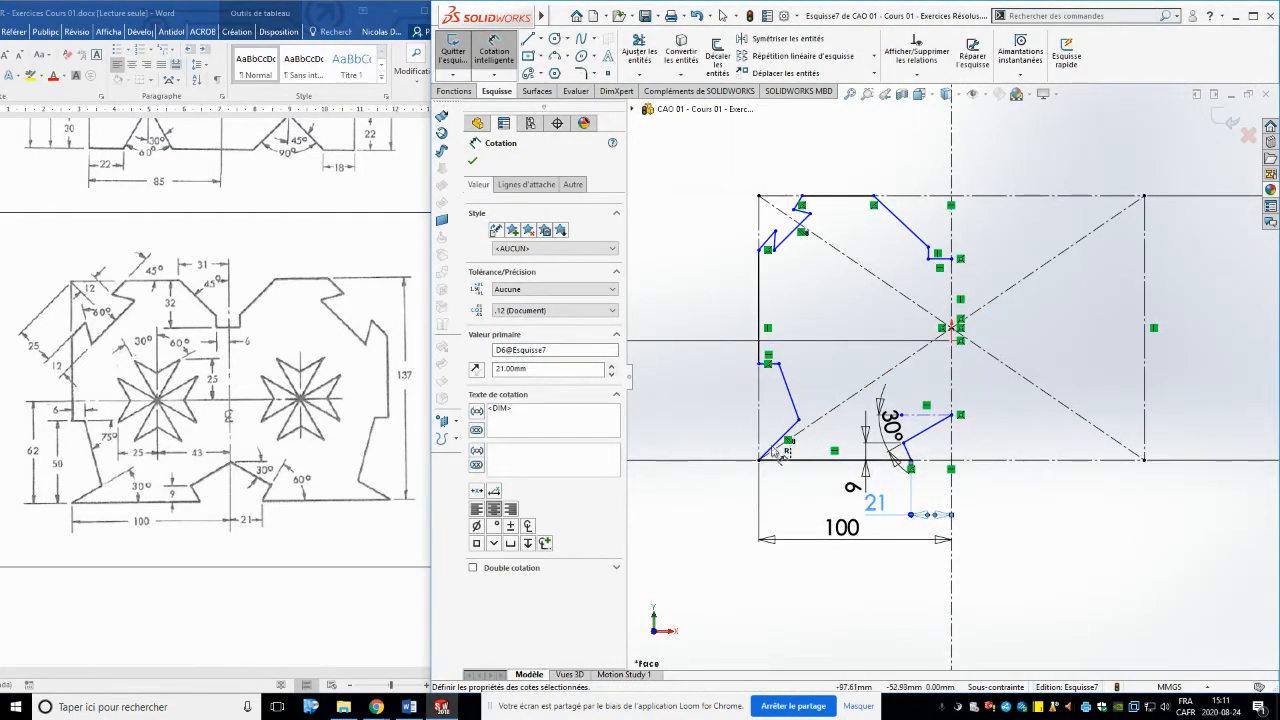
pyautogui.click(793, 427)
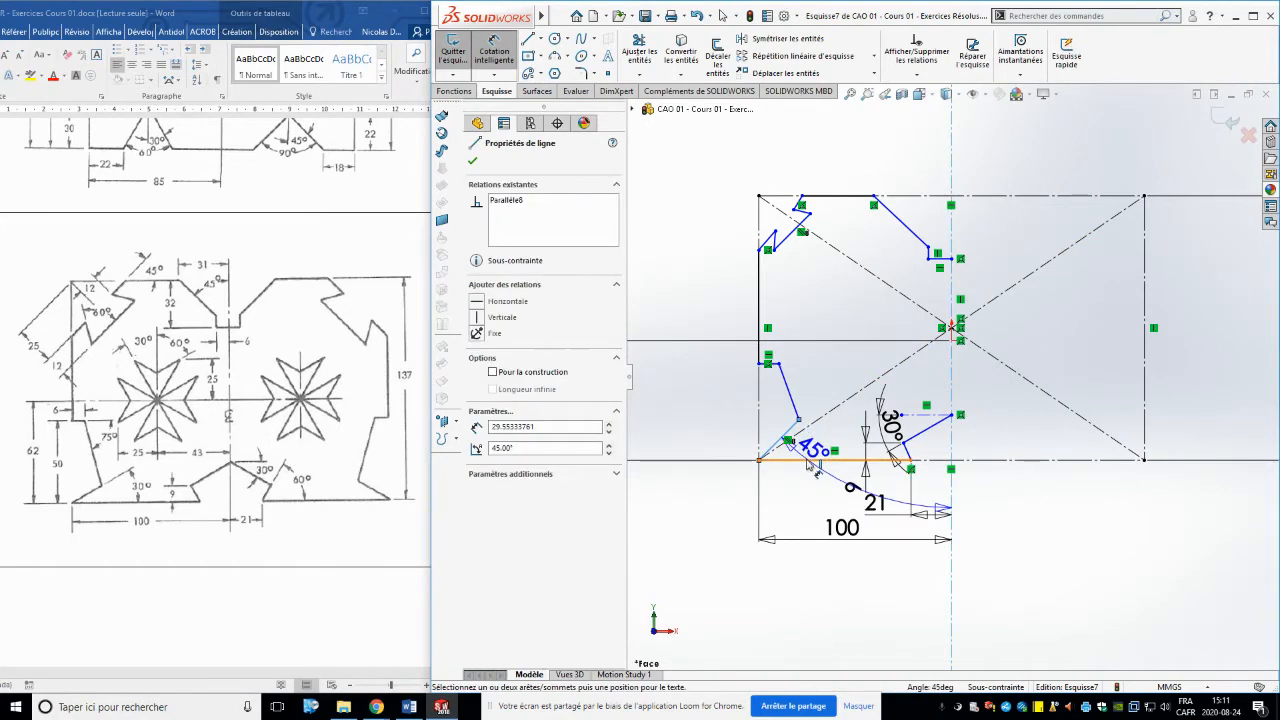
pyautogui.click(811, 460)
pyautogui.click(840, 452)
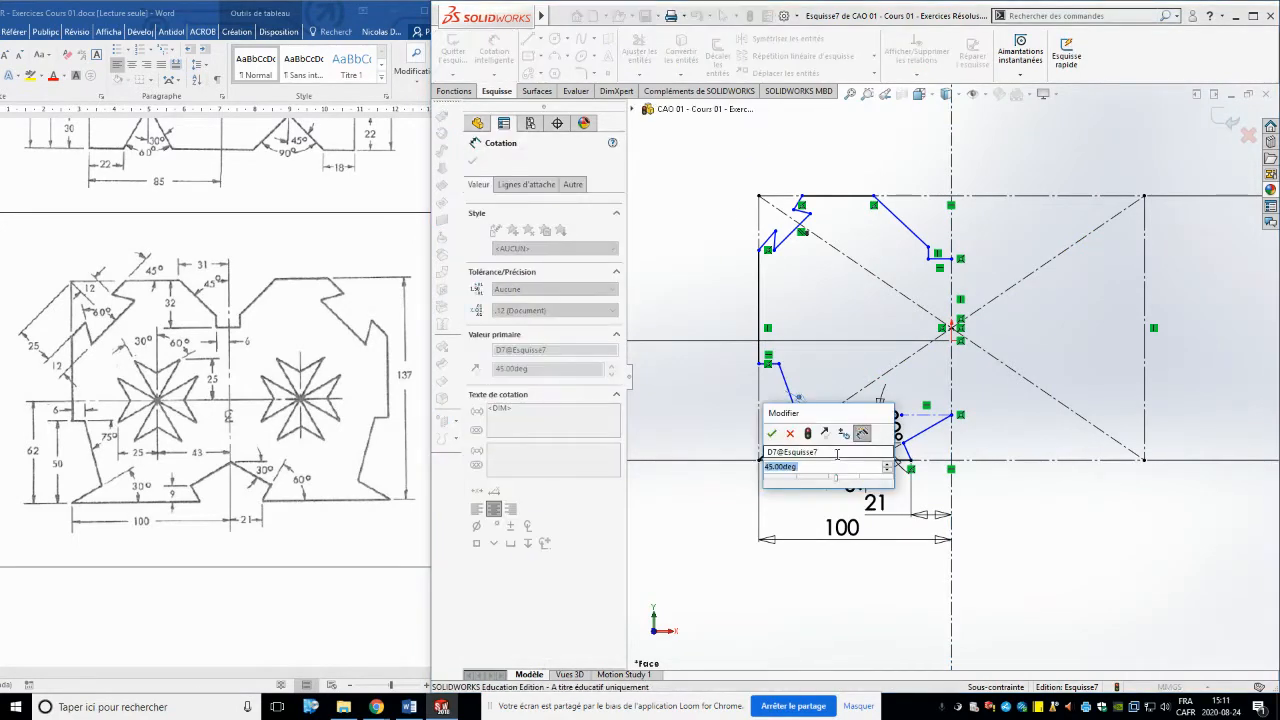
pyautogui.write('30')
pyautogui.press('Return')
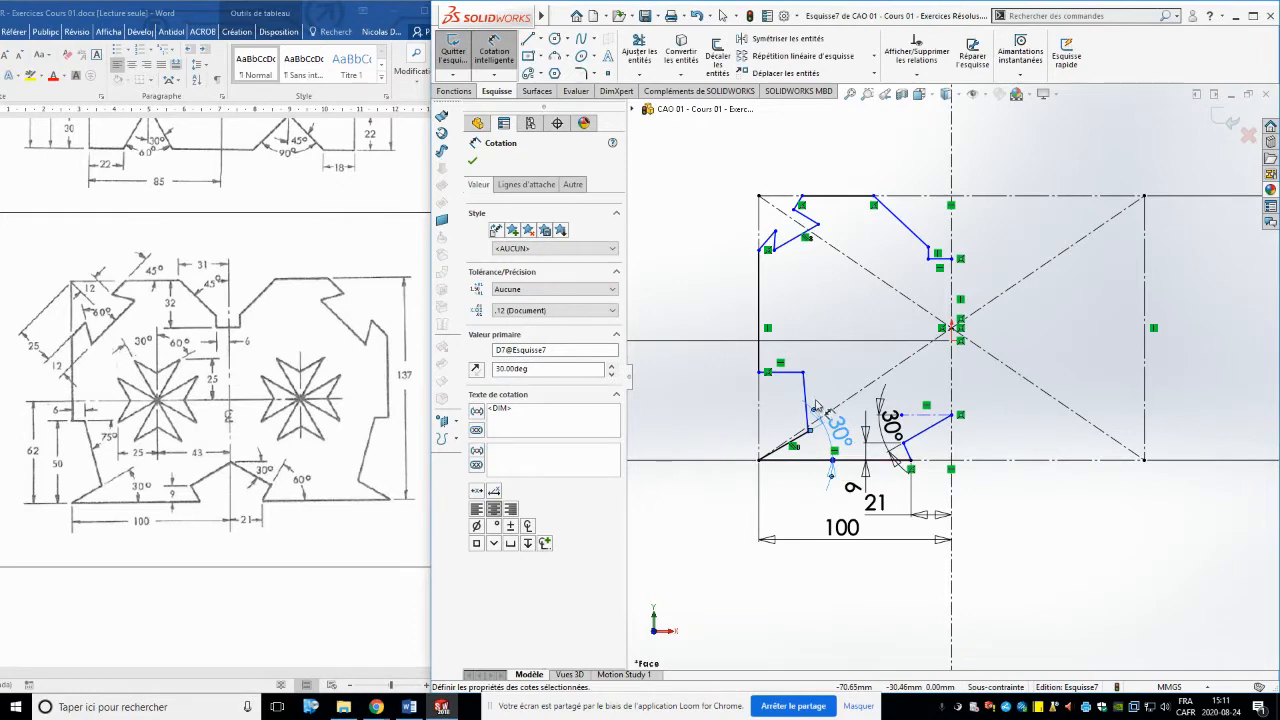
# Dimension the angle between the left side's horizontal step and the steep slanted line below it at 75°
pyautogui.scroll(-3, 785, 407)
pyautogui.click(813, 349)
pyautogui.click(823, 400)
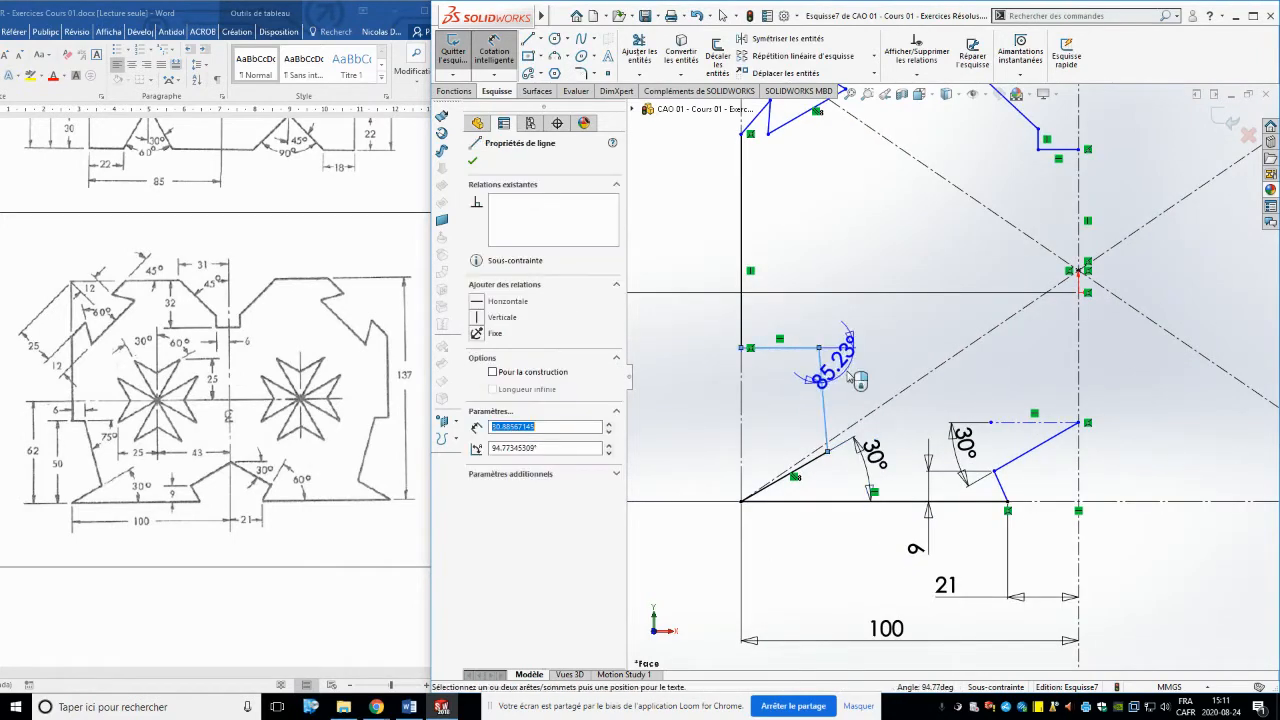
pyautogui.click(870, 390)
pyautogui.write('75')
pyautogui.press('Return')
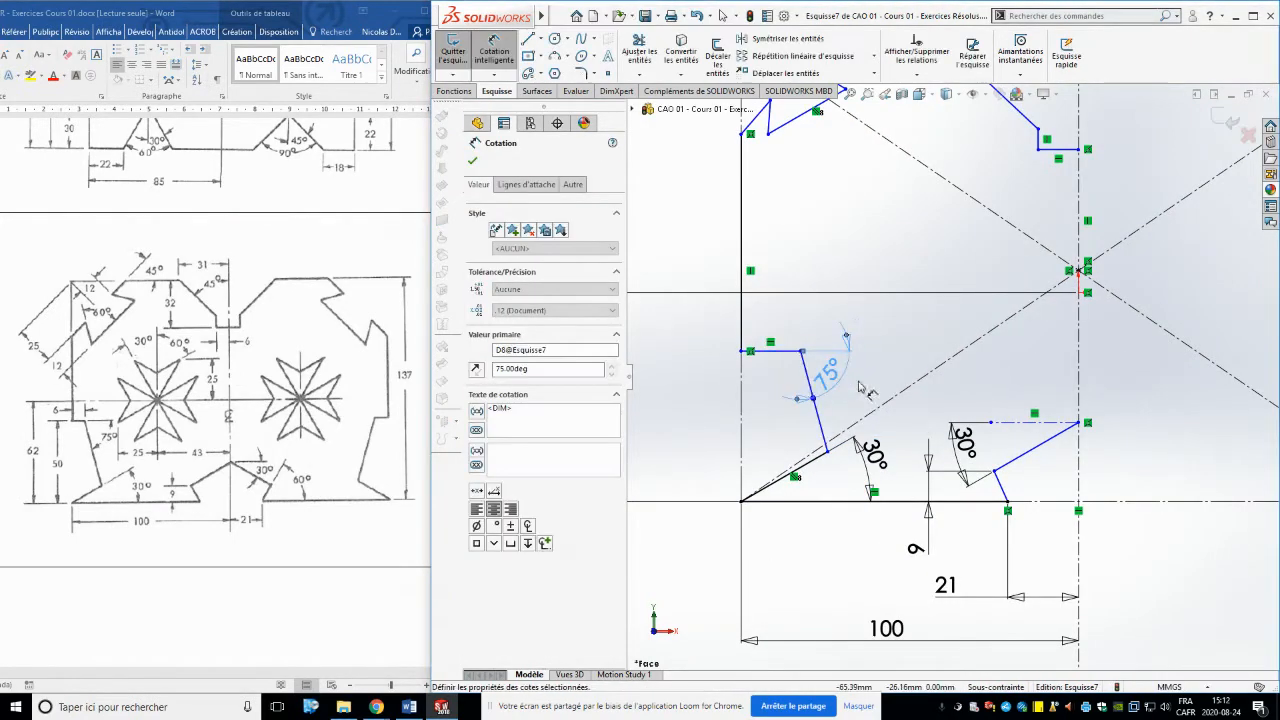
# Dimension the height of the left side's horizontal step above the bottom edge at 50 mm
pyautogui.click(773, 352)
pyautogui.click(771, 501)
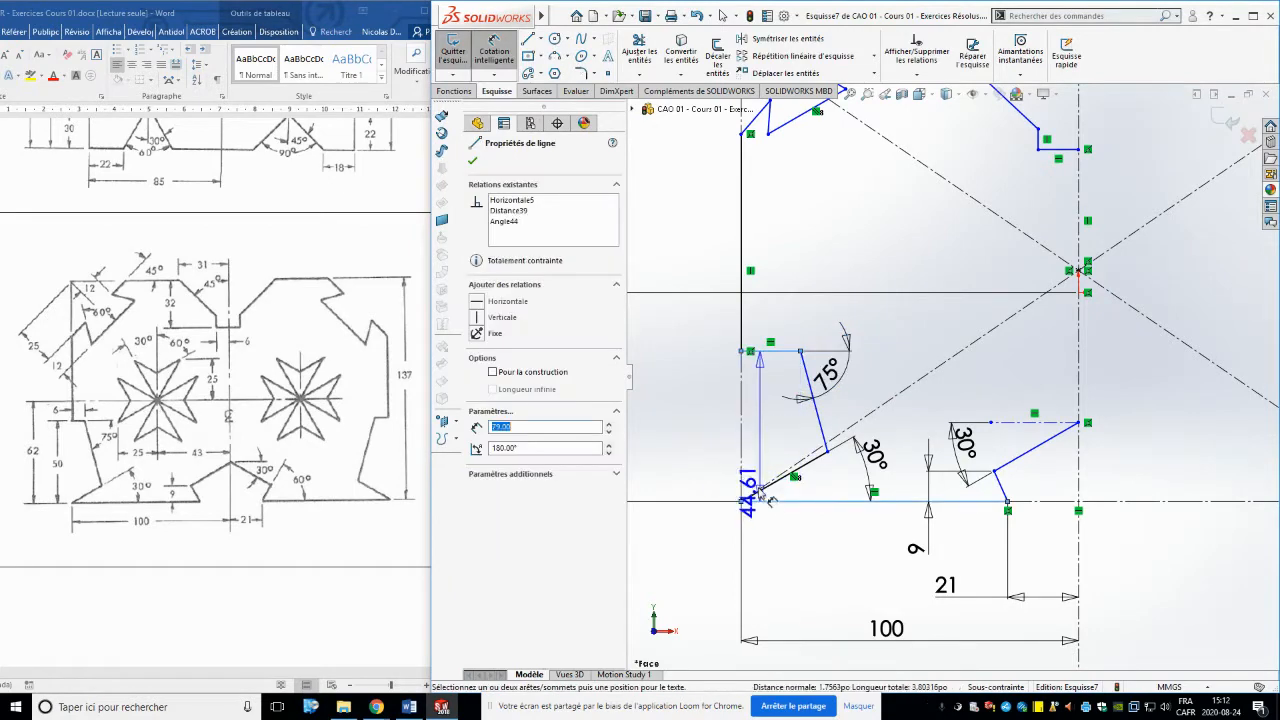
pyautogui.click(699, 430)
pyautogui.write('50')
pyautogui.press('Return')
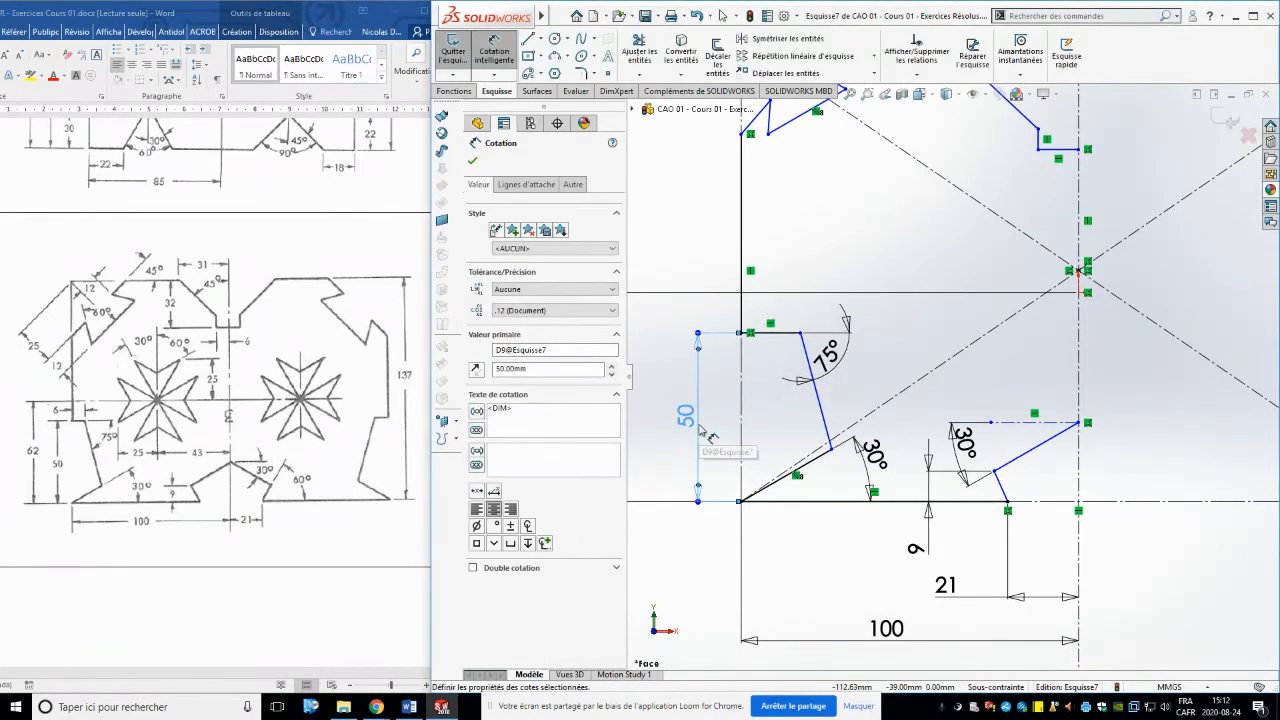
# Dimension the length of the left side's horizontal step at 6 mm
pyautogui.click(775, 332)
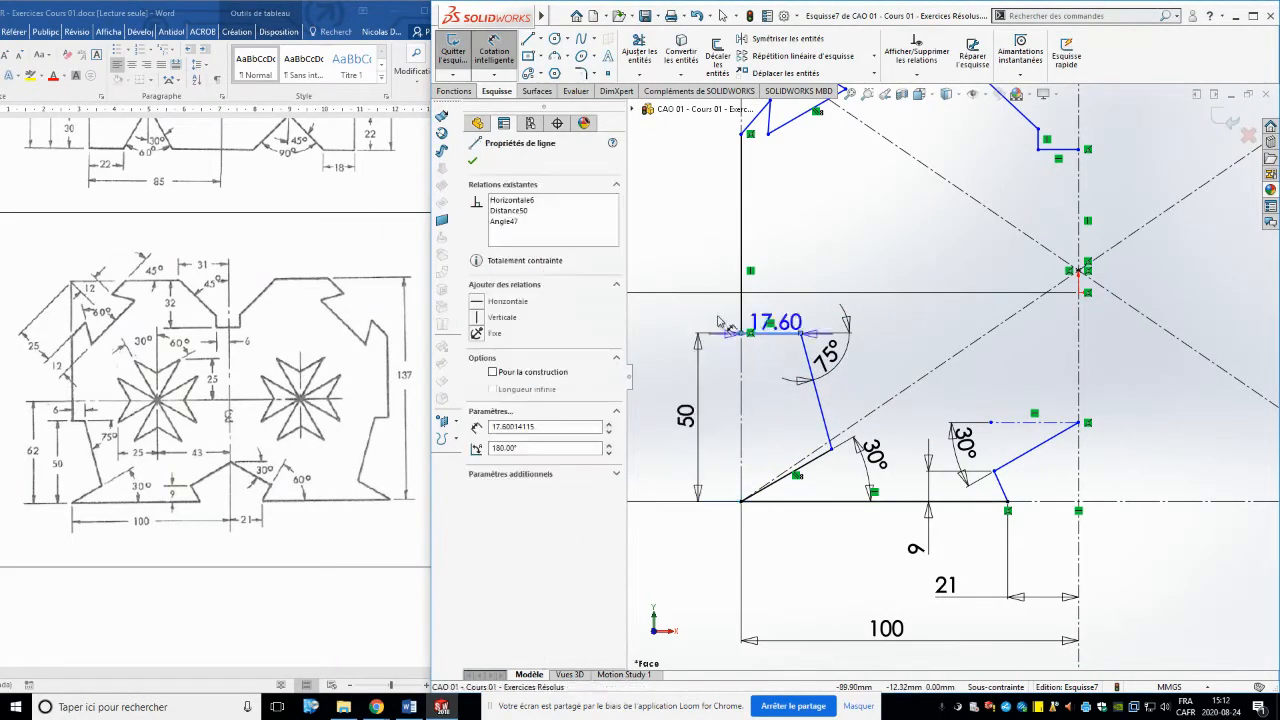
pyautogui.click(652, 320)
pyautogui.write('6.00mm')
pyautogui.press('Return')
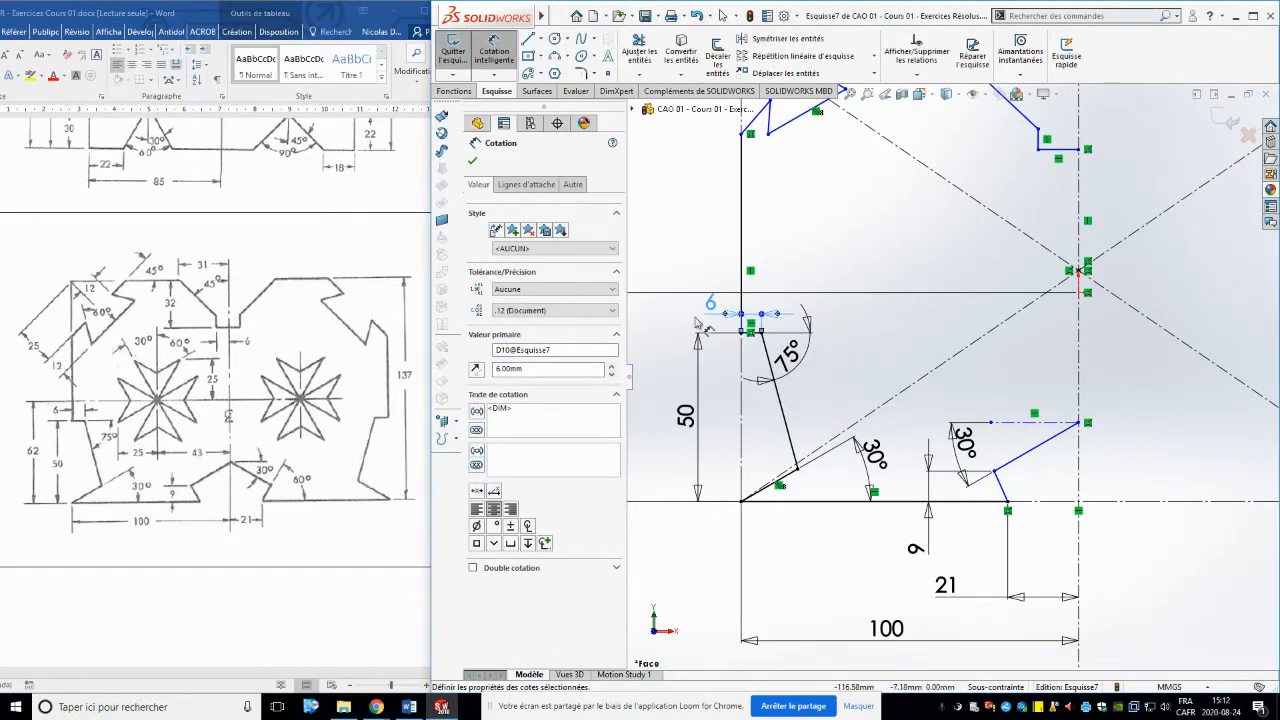
# Make the upper-left zigzag's two short end lines and its long inner line parallel
pyautogui.press('f')
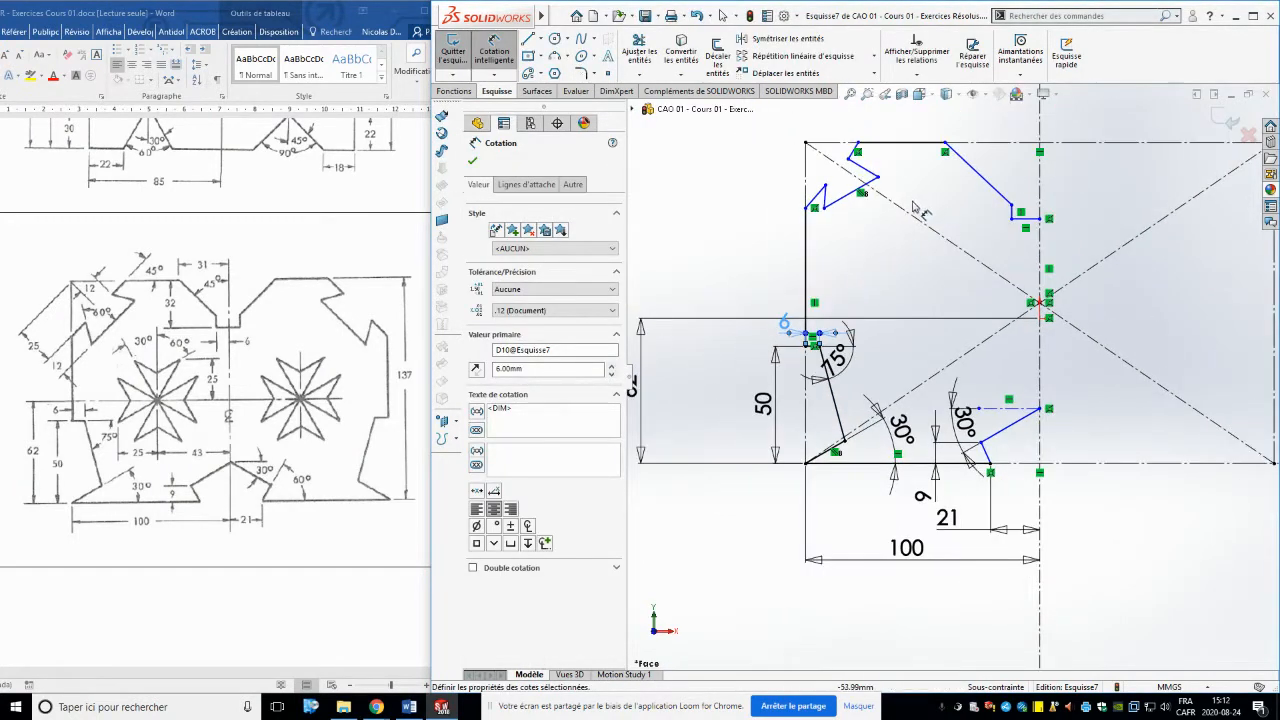
pyautogui.scroll(-2, 913, 207)
pyautogui.press('Escape')
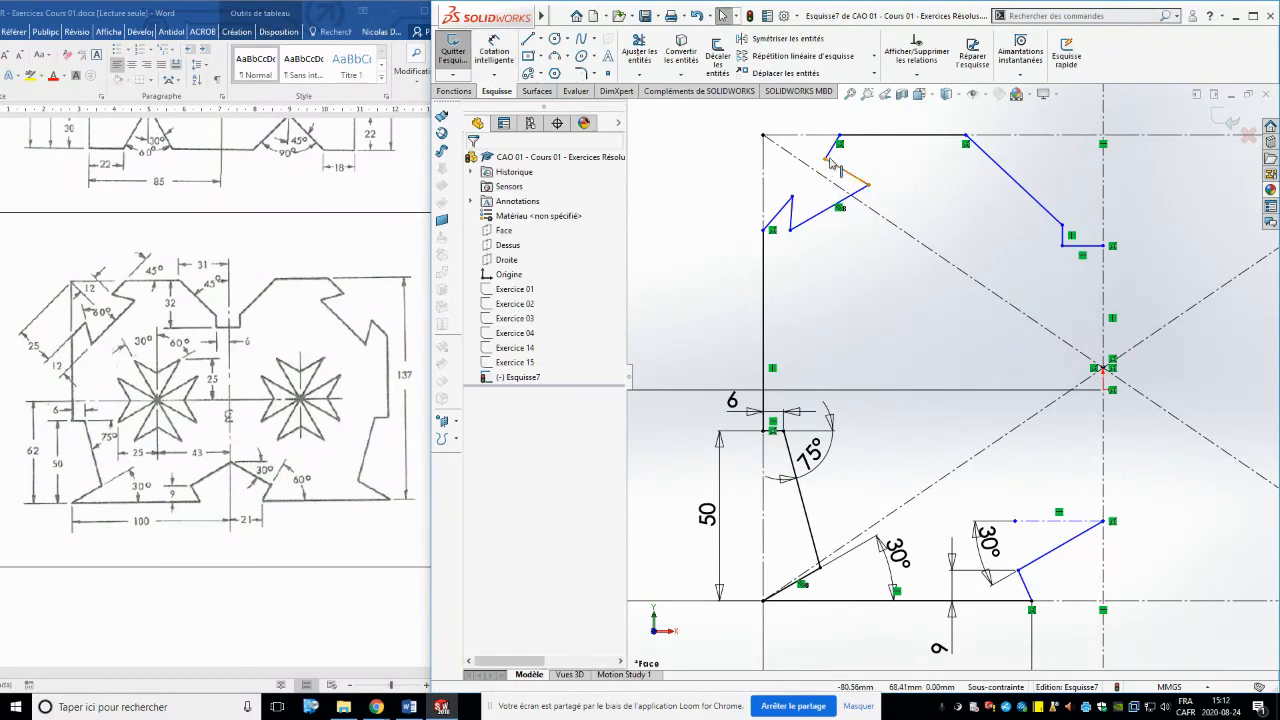
pyautogui.click(846, 171)
pyautogui.keyDown('ctrl'); pyautogui.click(818, 214); pyautogui.keyUp('ctrl')
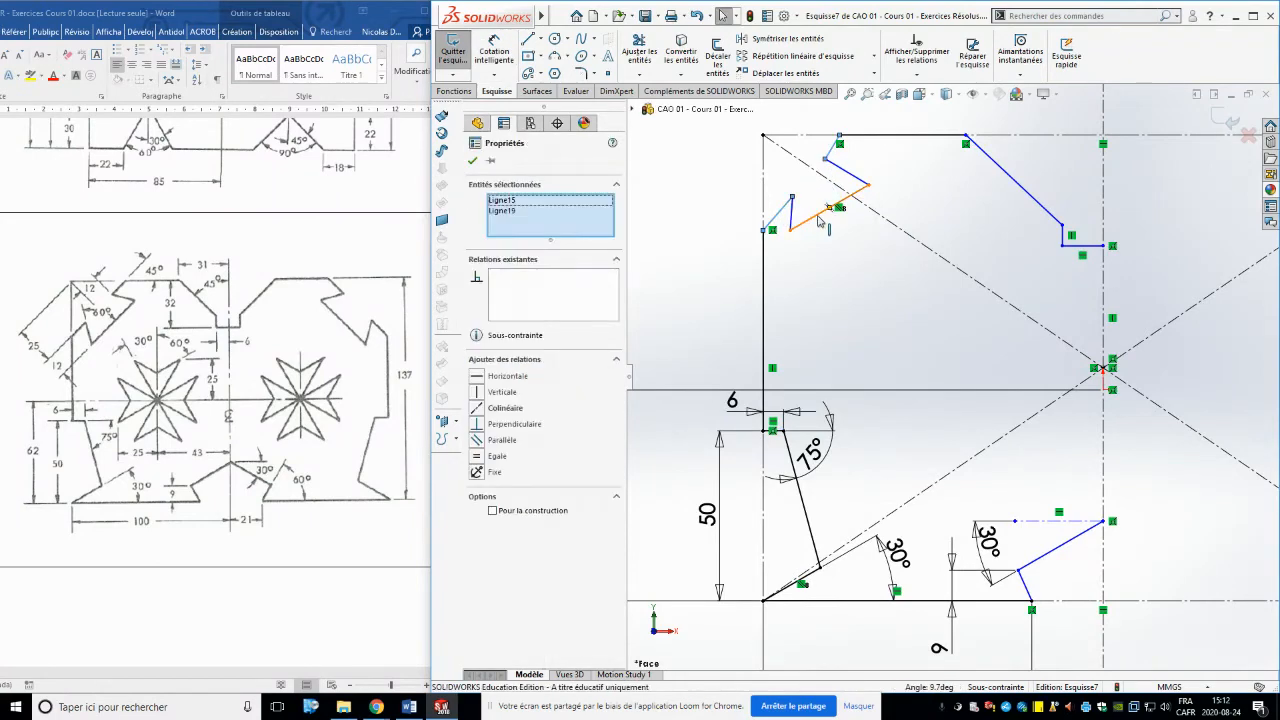
pyautogui.keyDown('ctrl'); pyautogui.click(819, 217); pyautogui.keyUp('ctrl')
pyautogui.click(479, 426)
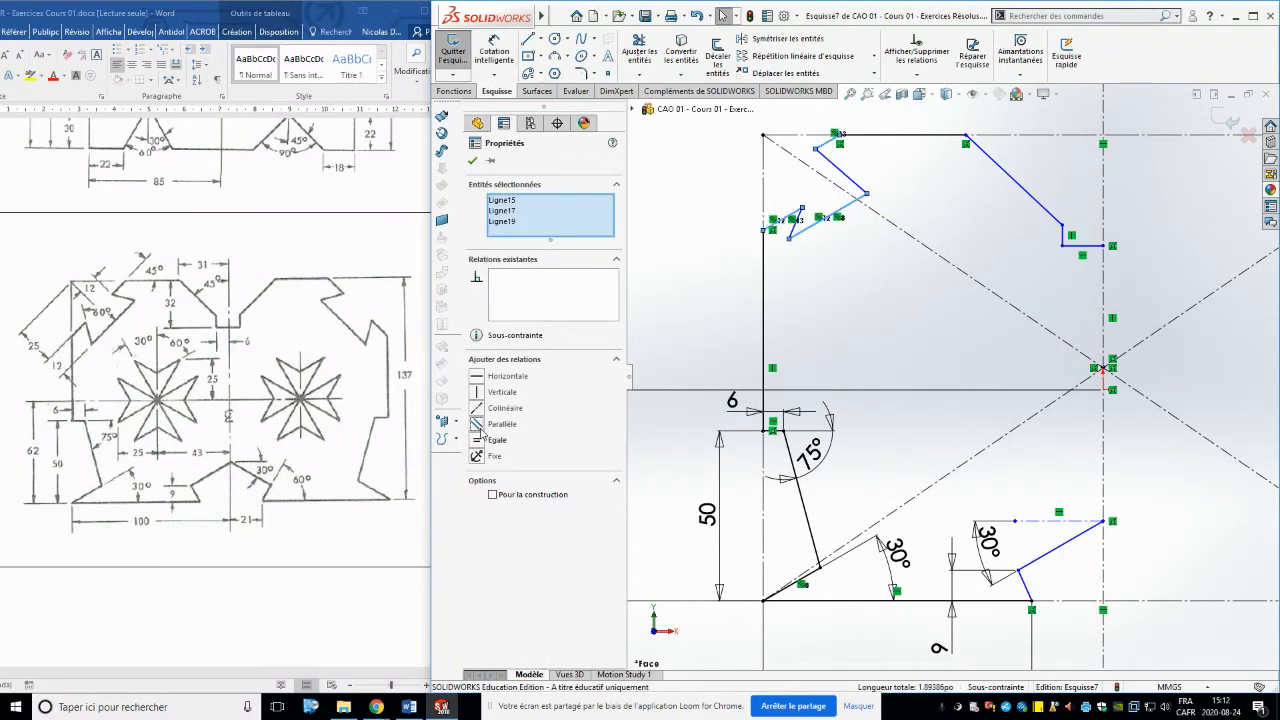
pyautogui.click(710, 246)
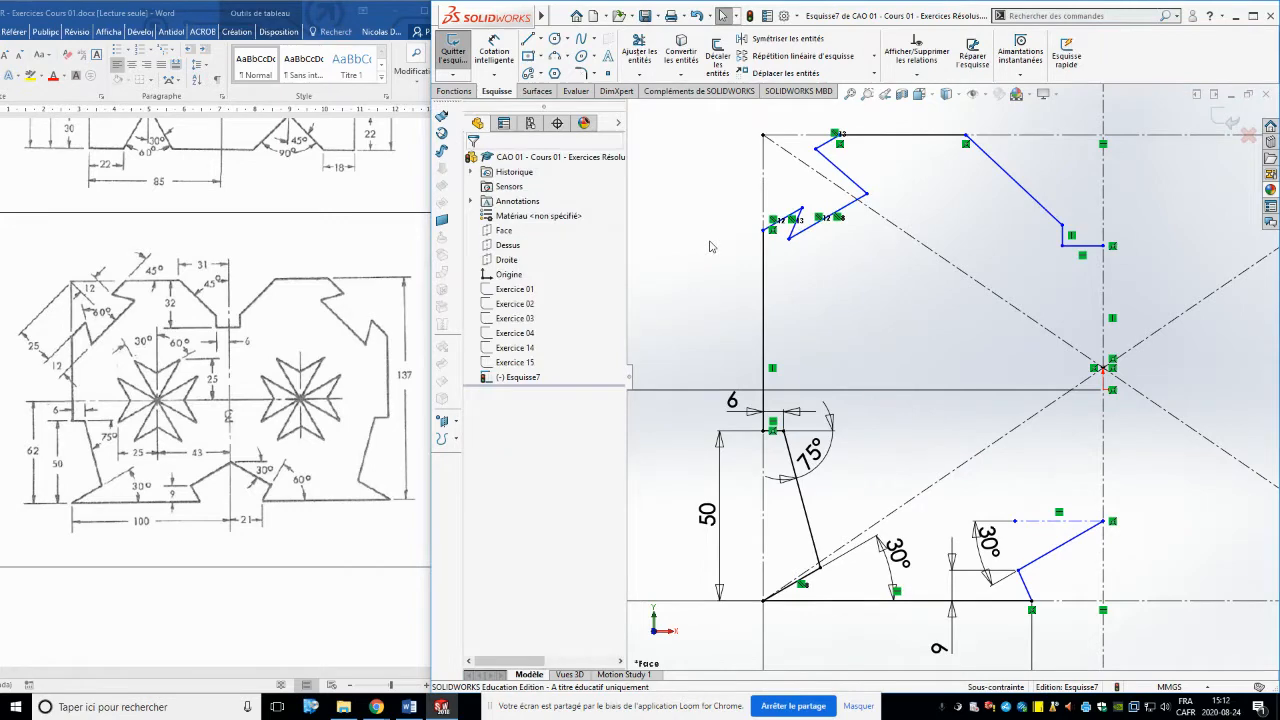
# Make the two short end lines of the upper-left zigzag collinear
pyautogui.click(797, 218)
pyautogui.keyDown('ctrl'); pyautogui.click(828, 159); pyautogui.keyUp('ctrl')
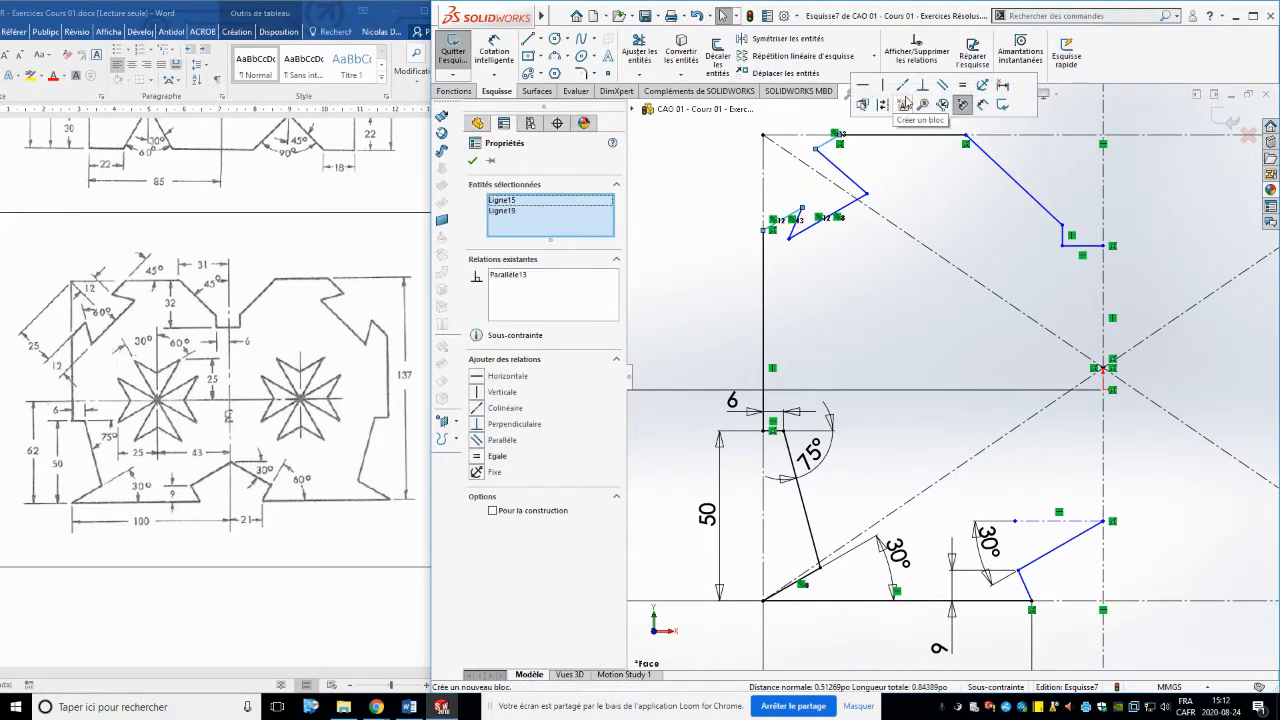
pyautogui.click(903, 86)
pyautogui.click(834, 254)
# Dimension the perpendicular distance from the upper-left construction corner to the zigzag's collinear end lines at 25 mm
pyautogui.scroll(-4, 815, 219)
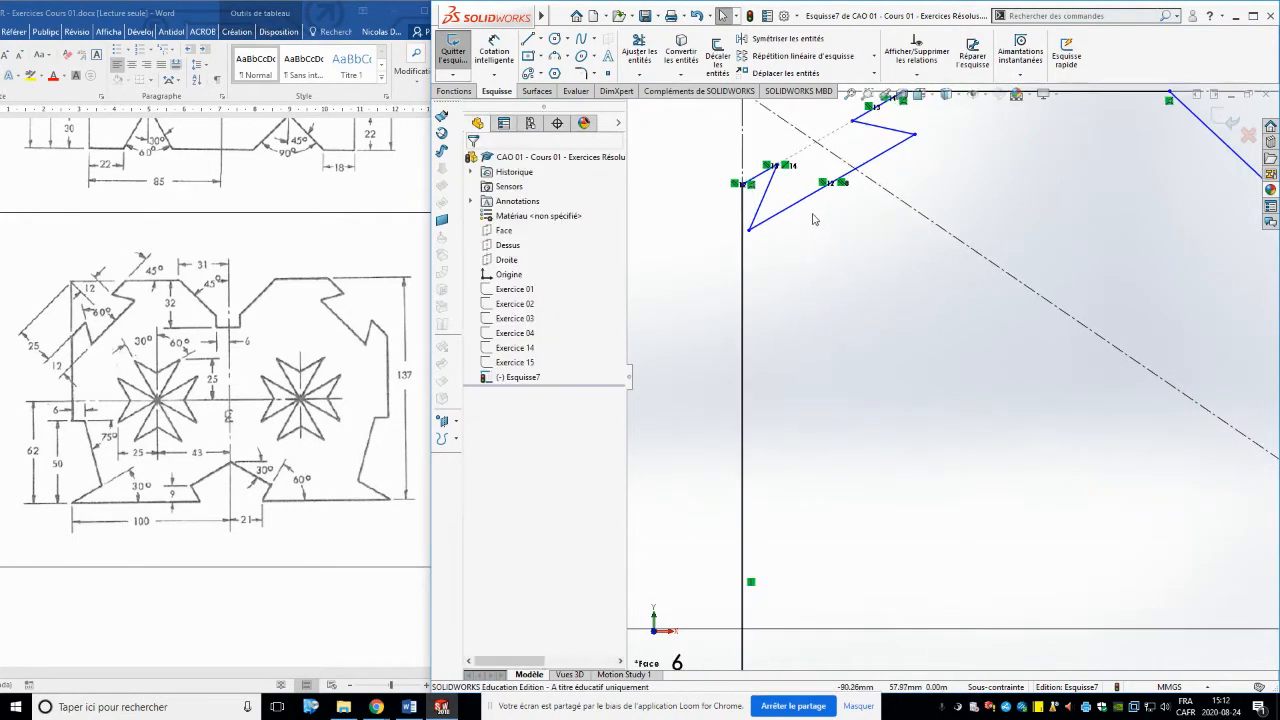
pyautogui.scroll(2, 914, 378)
pyautogui.moveTo(921, 474); pyautogui.dragTo(881, 340, button='right')
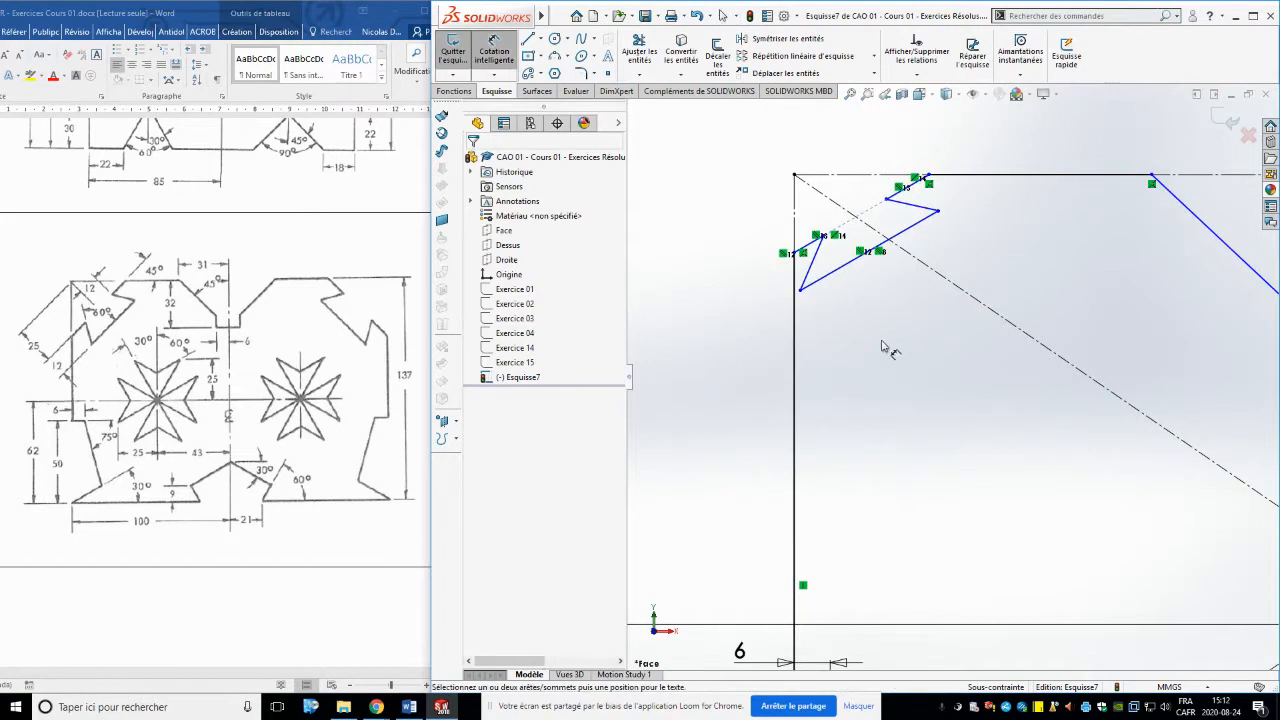
pyautogui.click(796, 177)
pyautogui.click(786, 250)
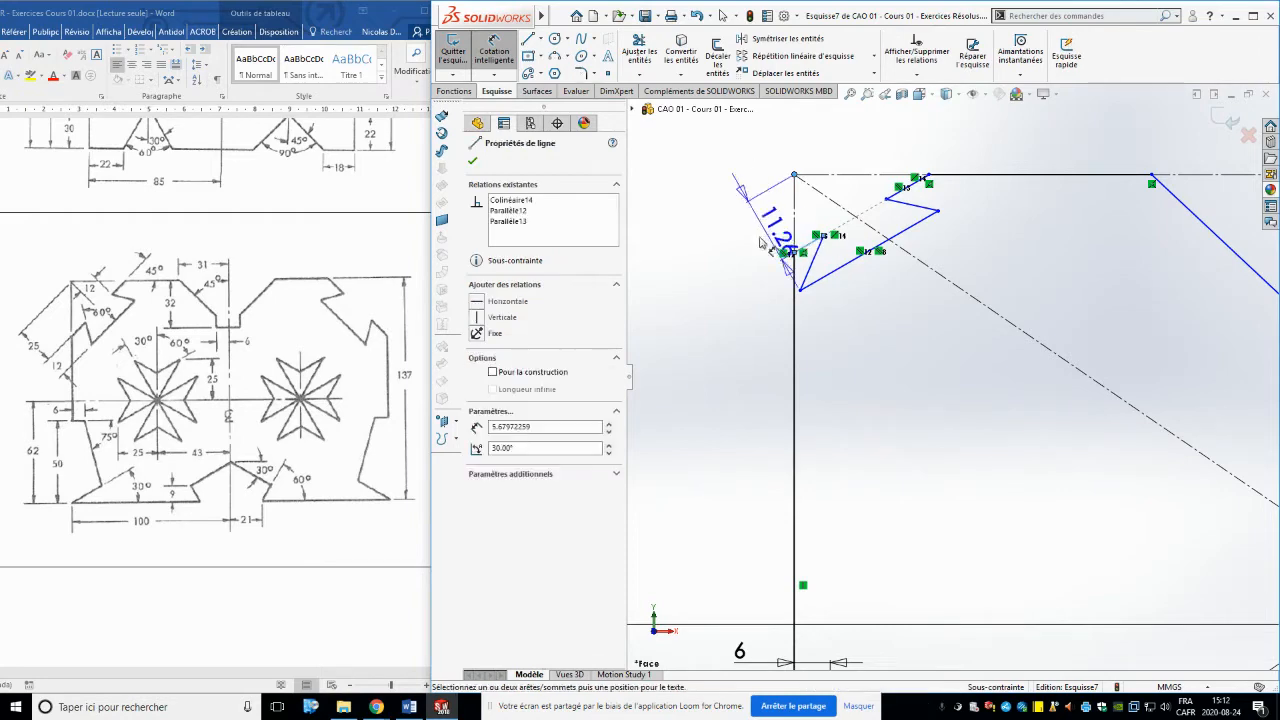
pyautogui.click(724, 281)
pyautogui.write('25')
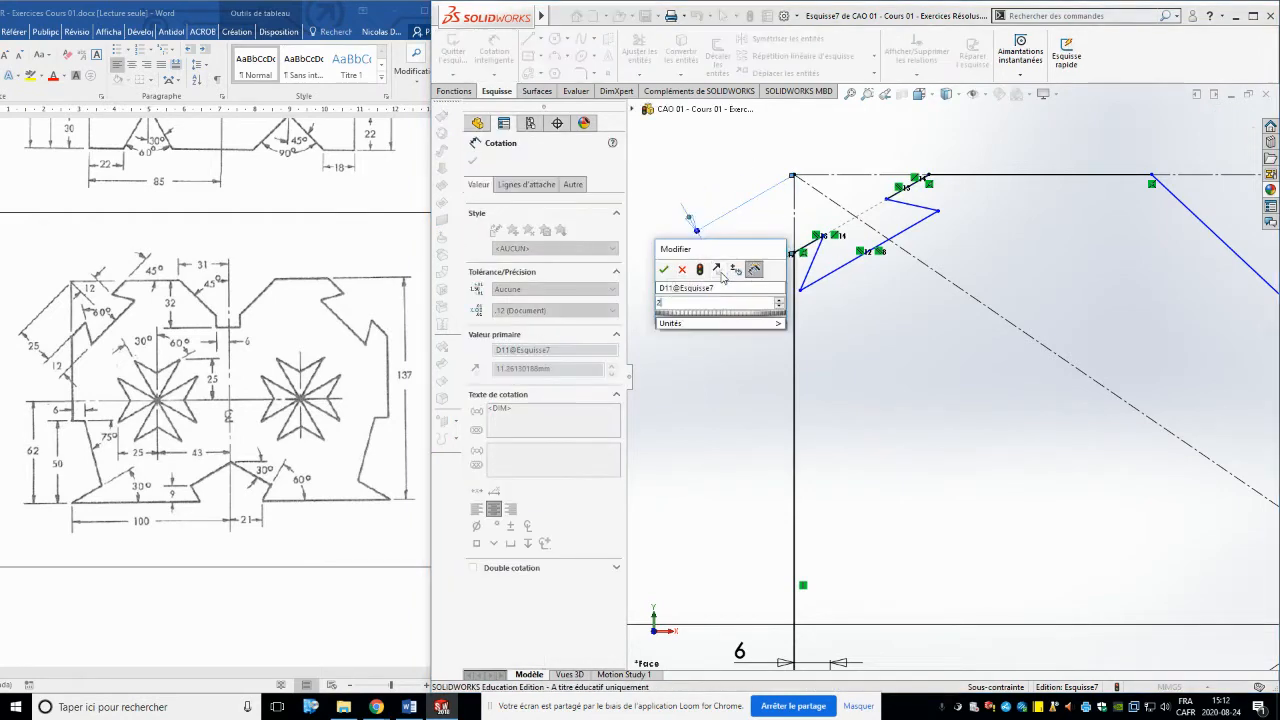
pyautogui.press('Return')
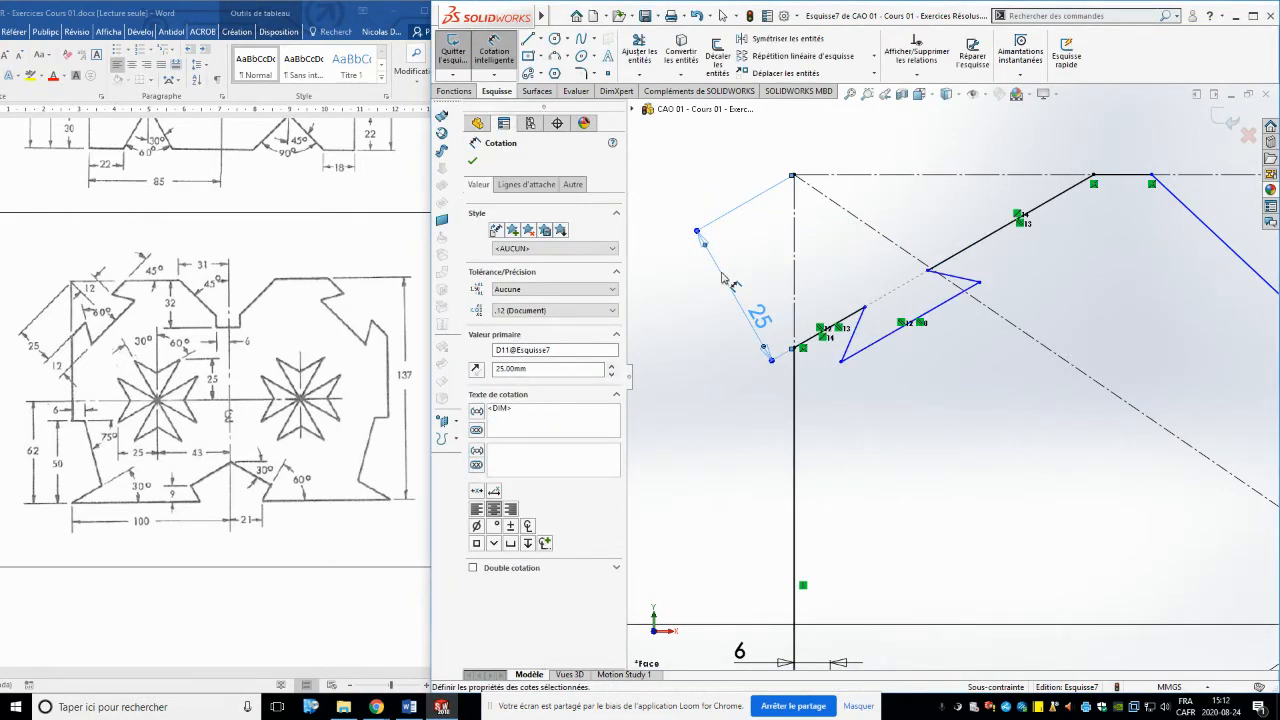
# Try to dimension the angle between the top construction edge and the upper-left zigzag's upper end line
pyautogui.click(1040, 206)
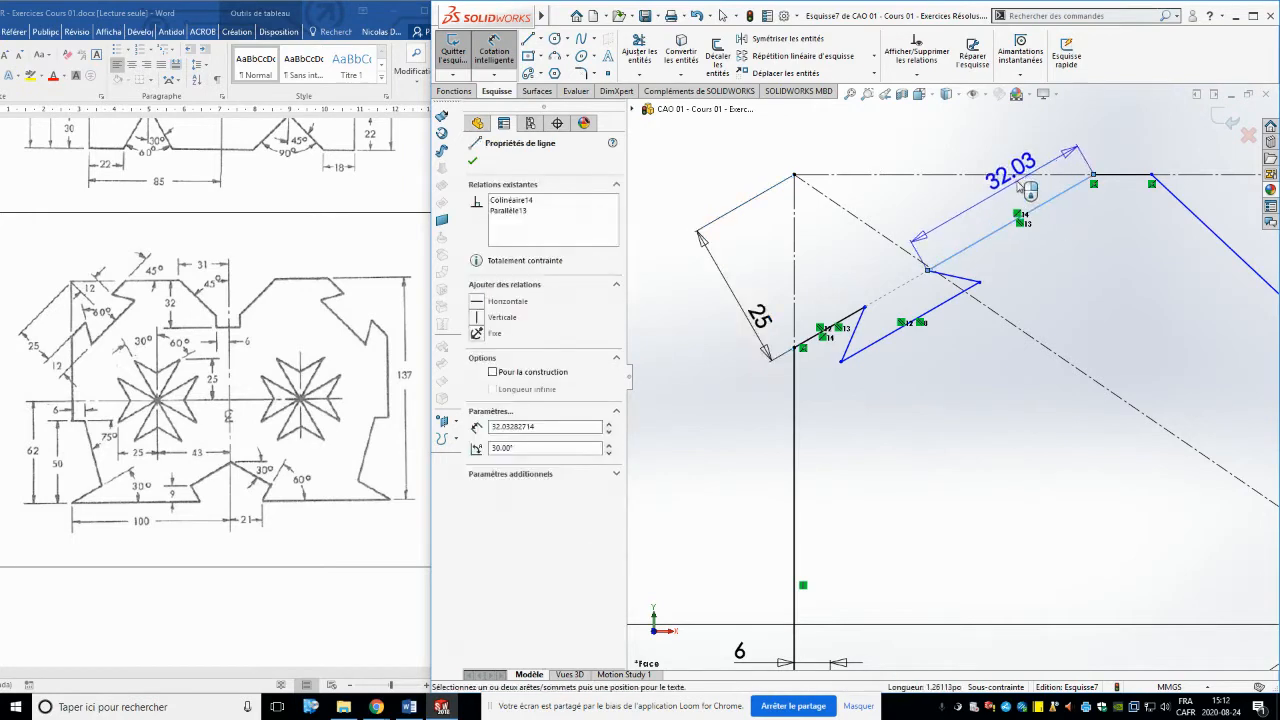
pyautogui.click(960, 175)
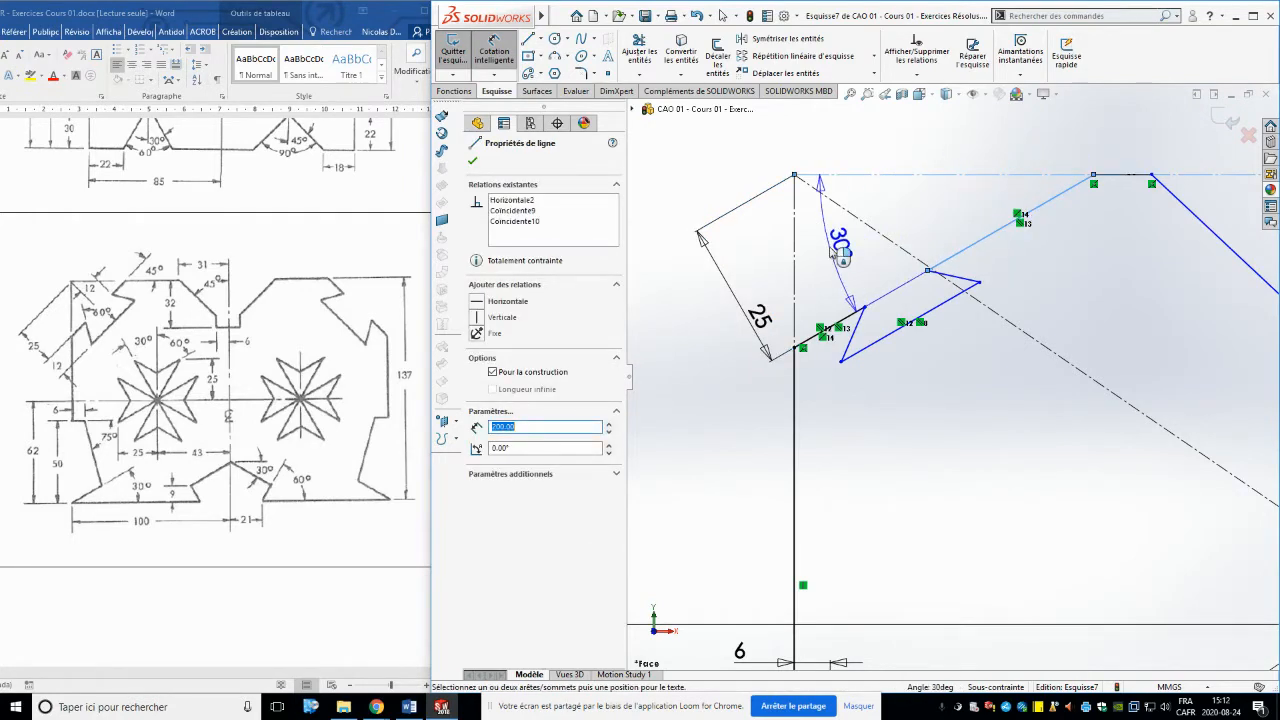
pyautogui.click(667, 318)
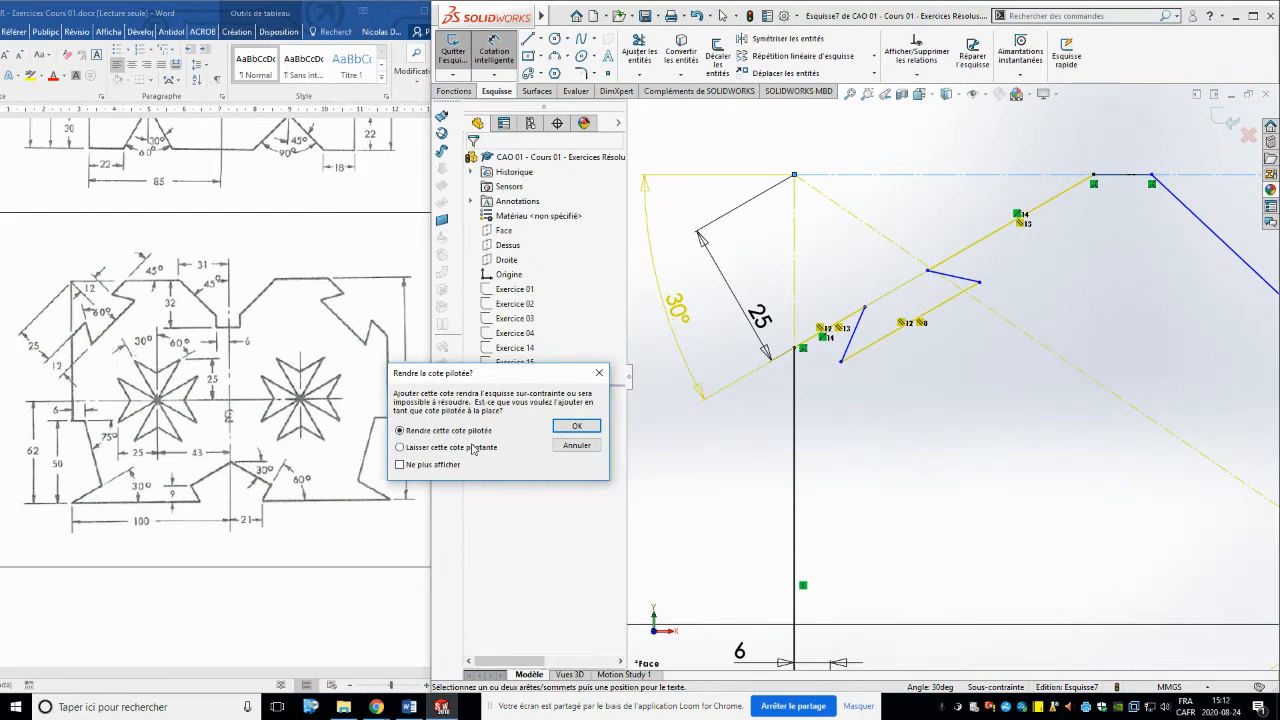
pyautogui.click(576, 445)
pyautogui.press('Escape')
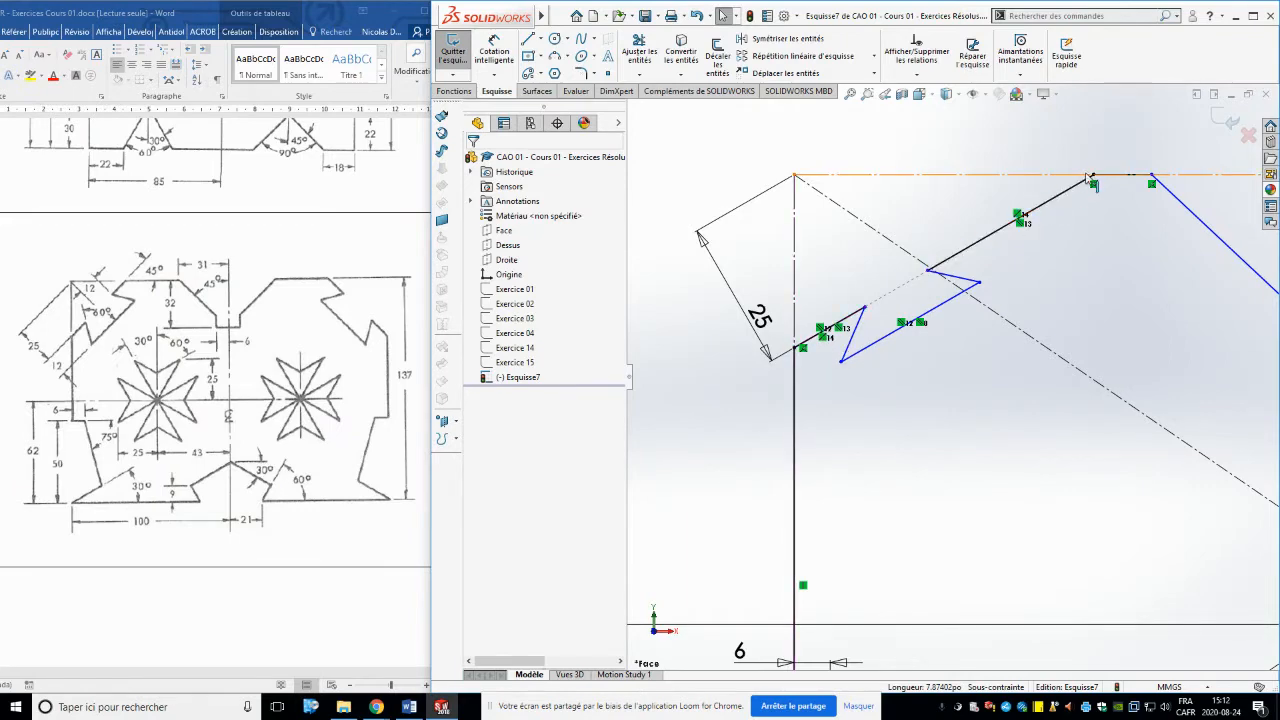
# Delete the parallel relation linking the upper-left zigzag's long inner line to the short slanted line at the lower-left corner
pyautogui.moveTo(1094, 177)
pyautogui.mouseDown()
pyautogui.moveTo(1037, 171)
pyautogui.moveTo(1098, 275)
pyautogui.mouseUp()
pyautogui.click(1098, 284)
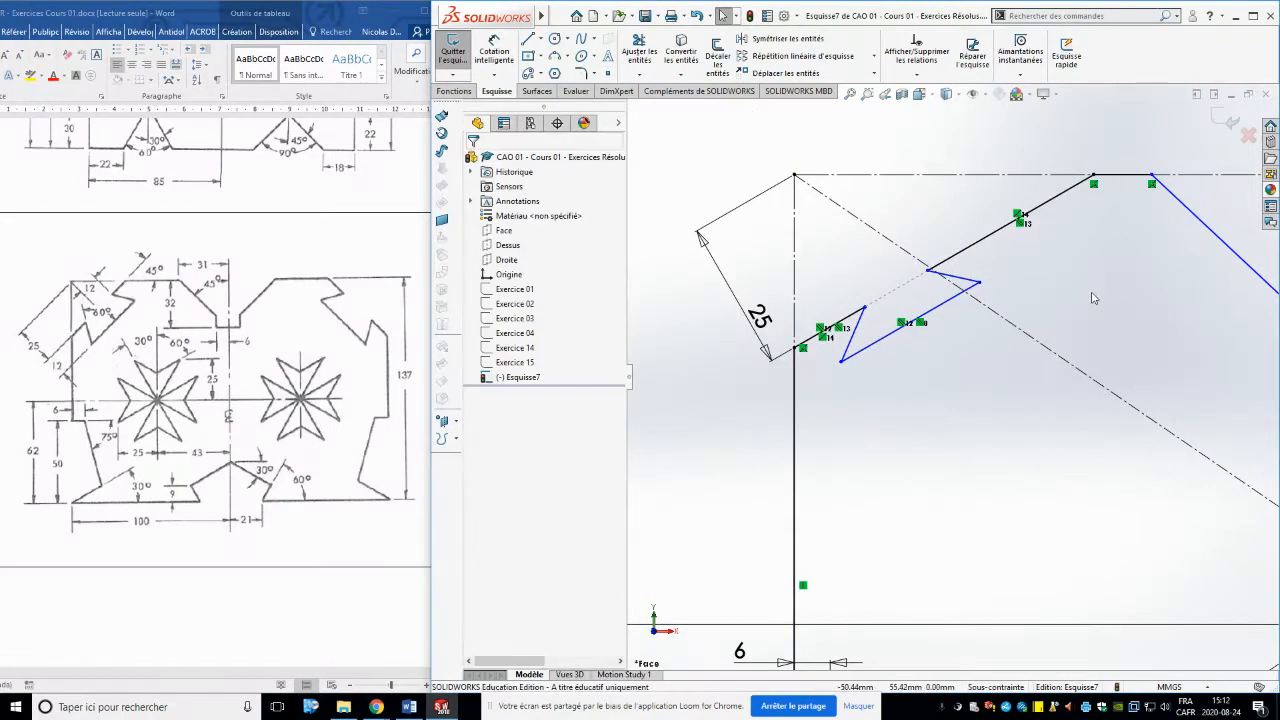
pyautogui.scroll(3, 1084, 303)
pyautogui.scroll(-3, 1017, 344)
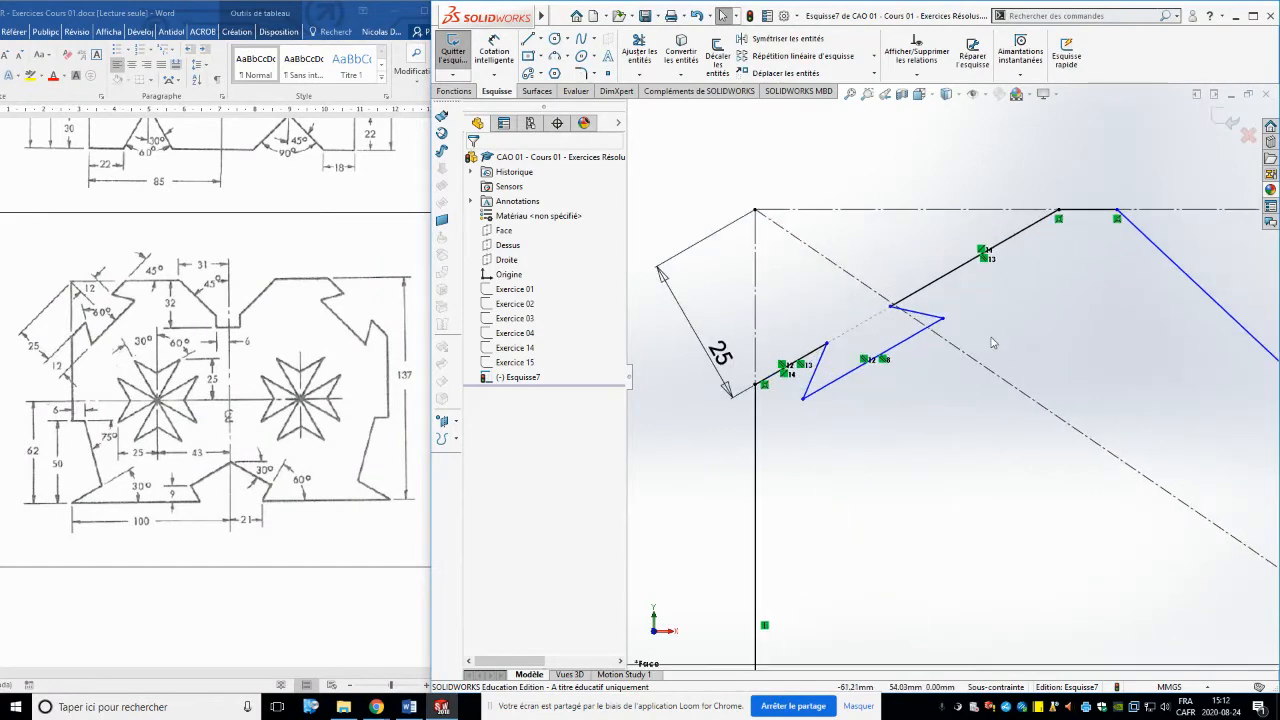
pyautogui.scroll(-2, 892, 386)
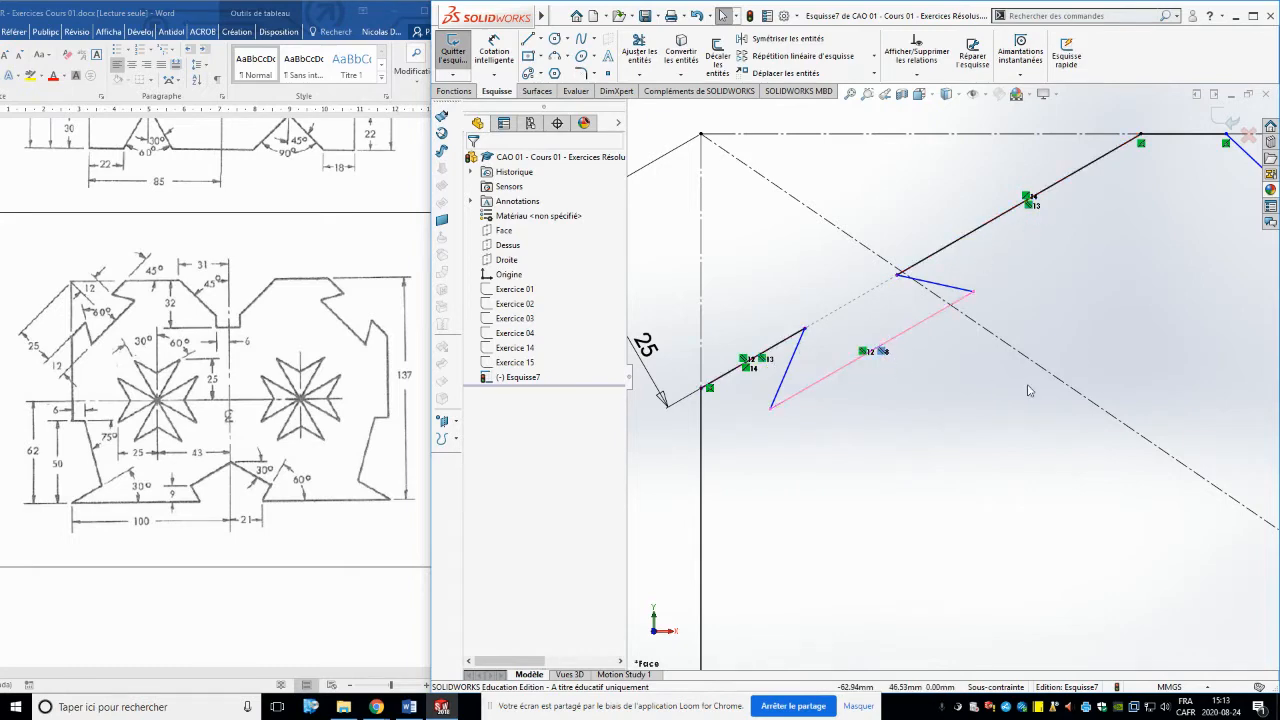
pyautogui.scroll(5, 1023, 395)
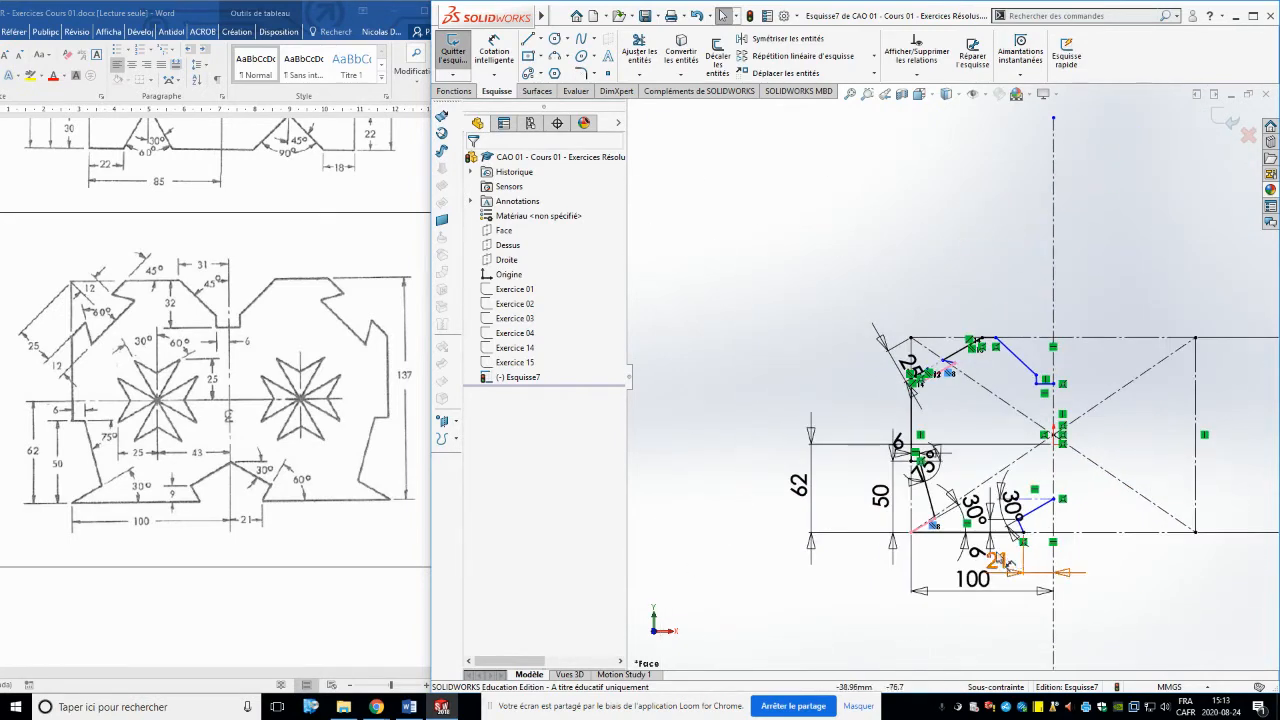
pyautogui.scroll(-3, 955, 555)
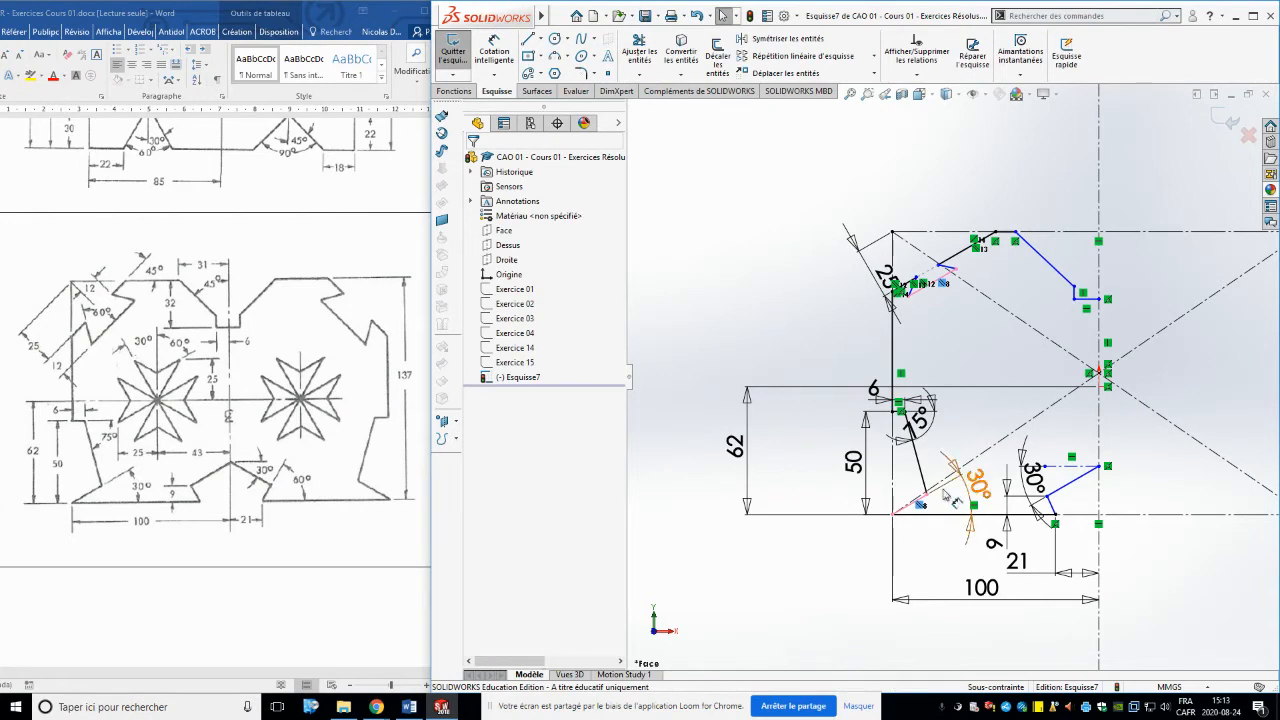
pyautogui.scroll(-5, 935, 505)
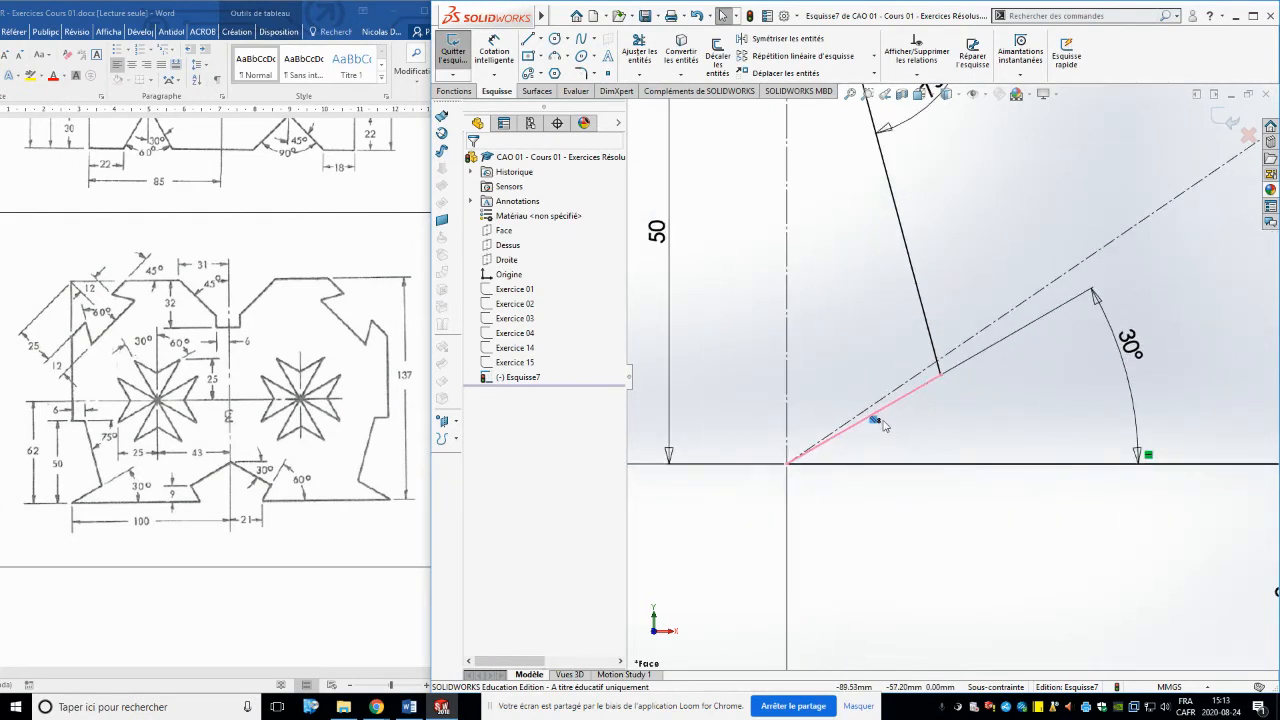
pyautogui.scroll(6, 884, 426)
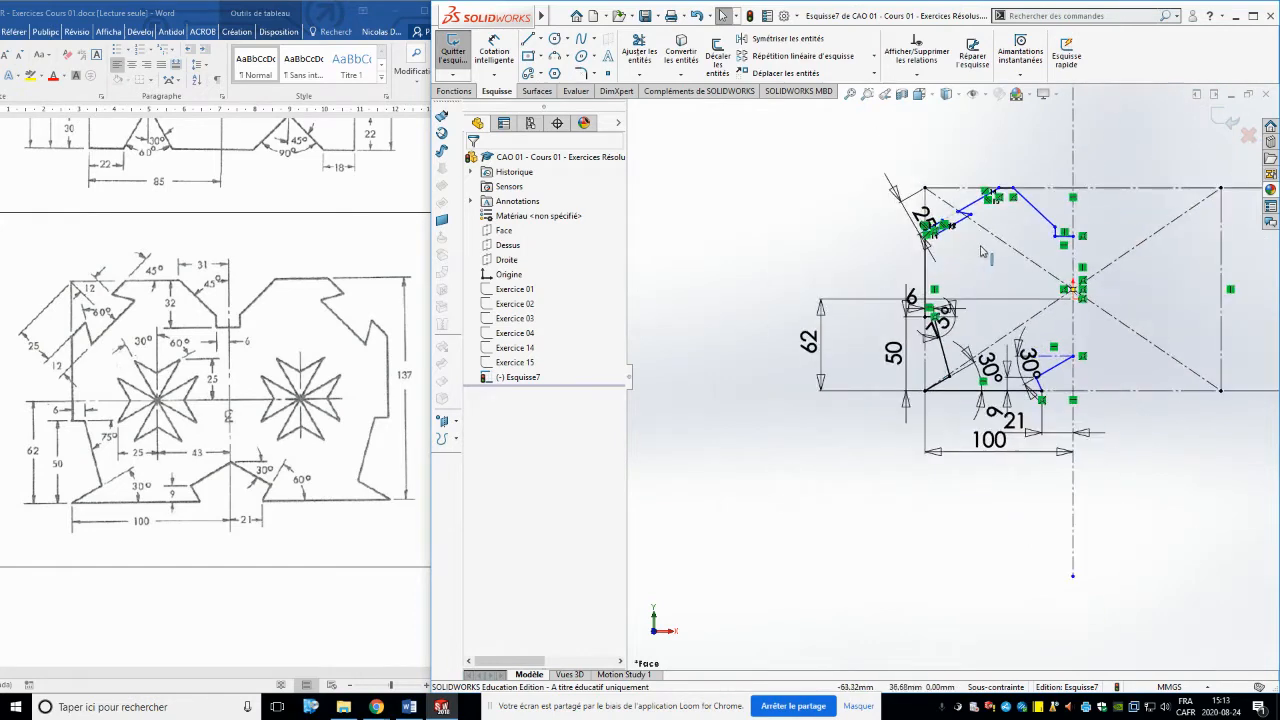
# Dimension the angle between the top construction edge and the zigzag's upper end line at 45°
pyautogui.scroll(-2, 973, 247)
pyautogui.scroll(-2, 978, 246)
pyautogui.click(494, 54)
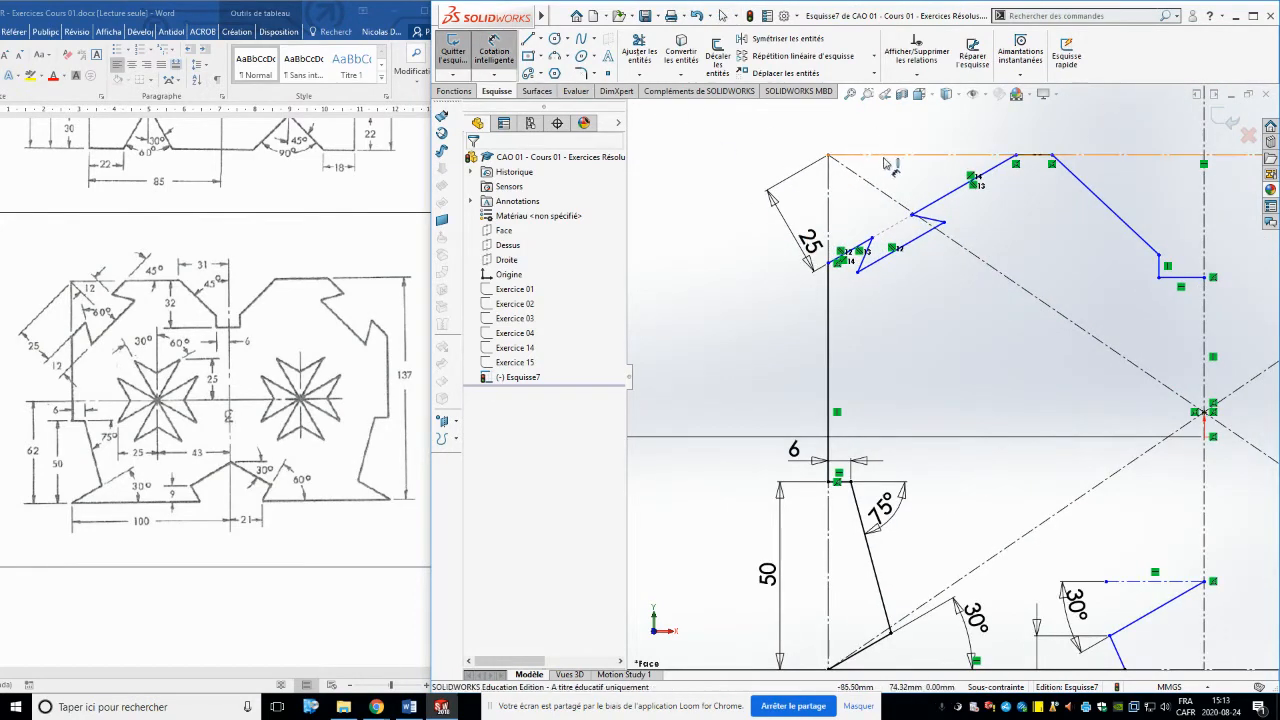
pyautogui.click(908, 160)
pyautogui.click(960, 188)
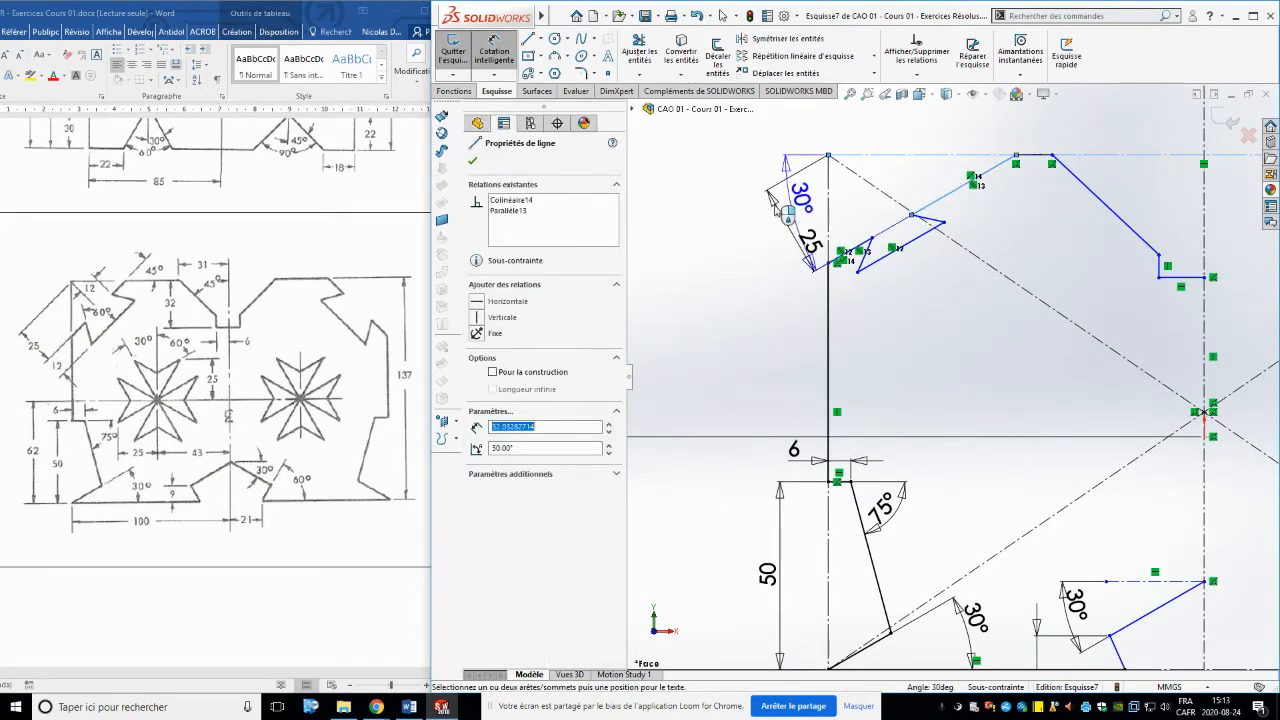
pyautogui.click(735, 230)
pyautogui.write('45')
pyautogui.press('Return')
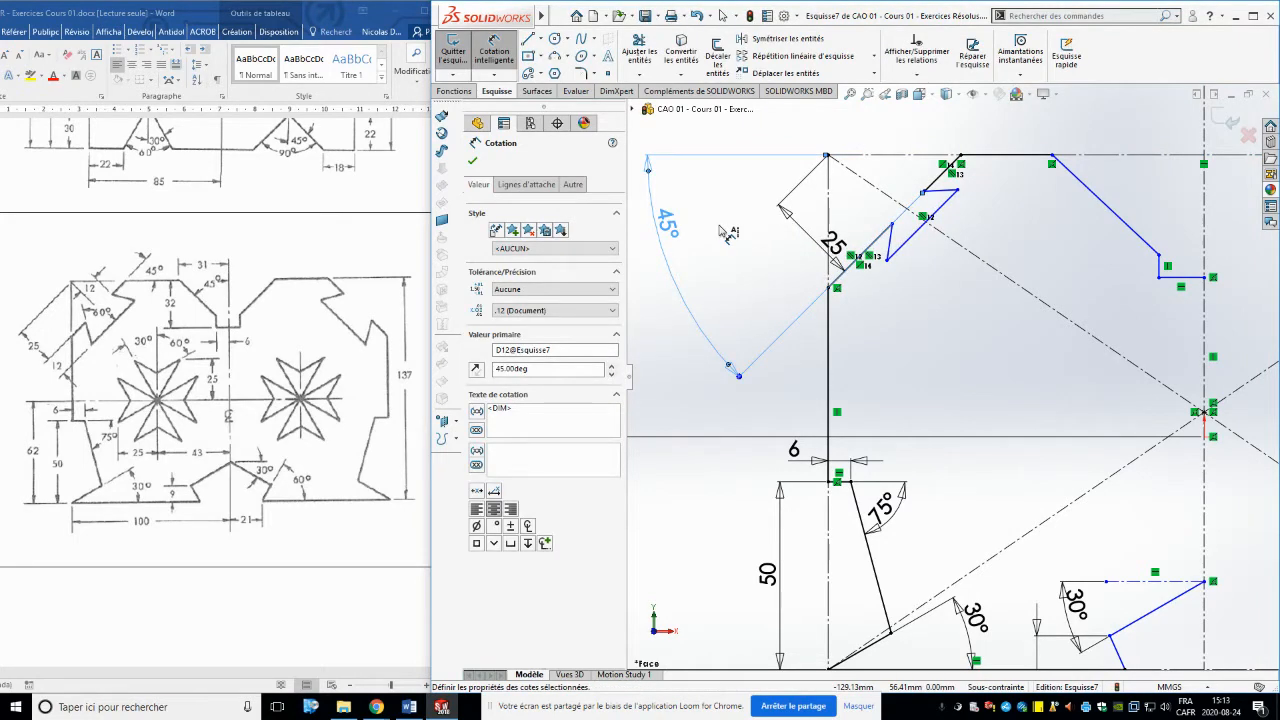
# Dimension the angle between the zigzag's lower connecting line and its long inner line at 60°
pyautogui.click(903, 245)
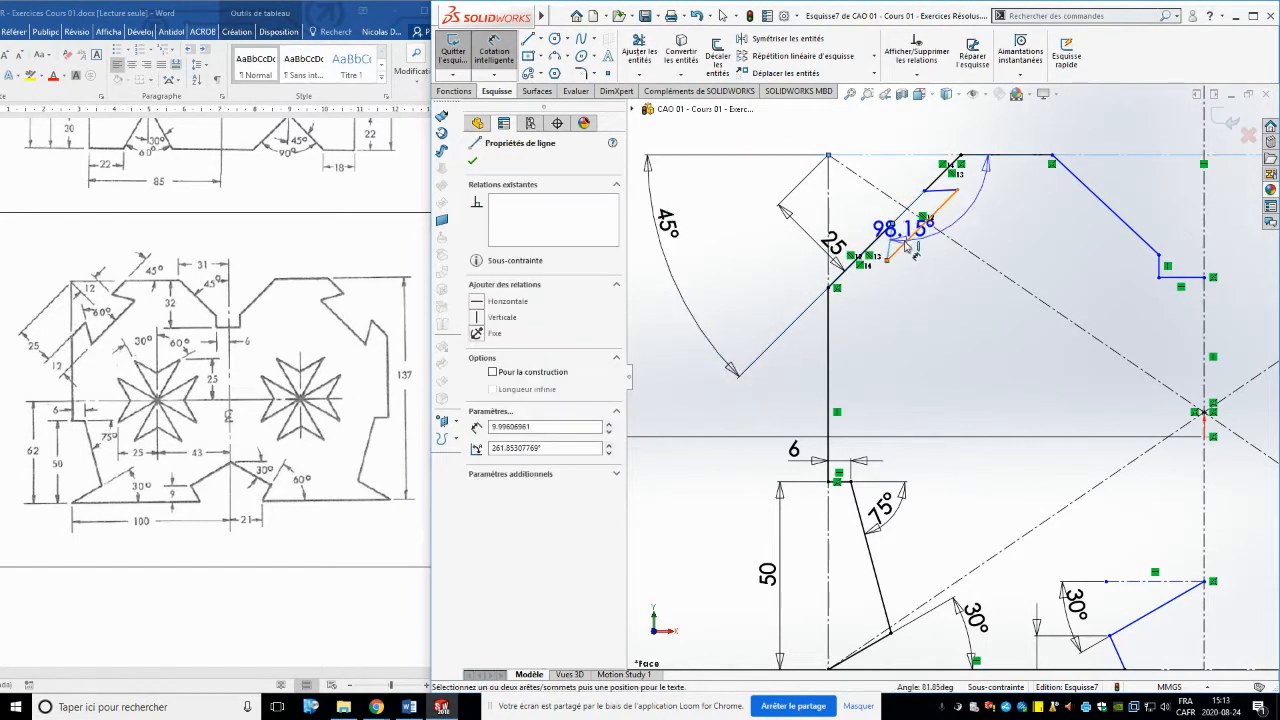
pyautogui.click(905, 245)
pyautogui.click(936, 131)
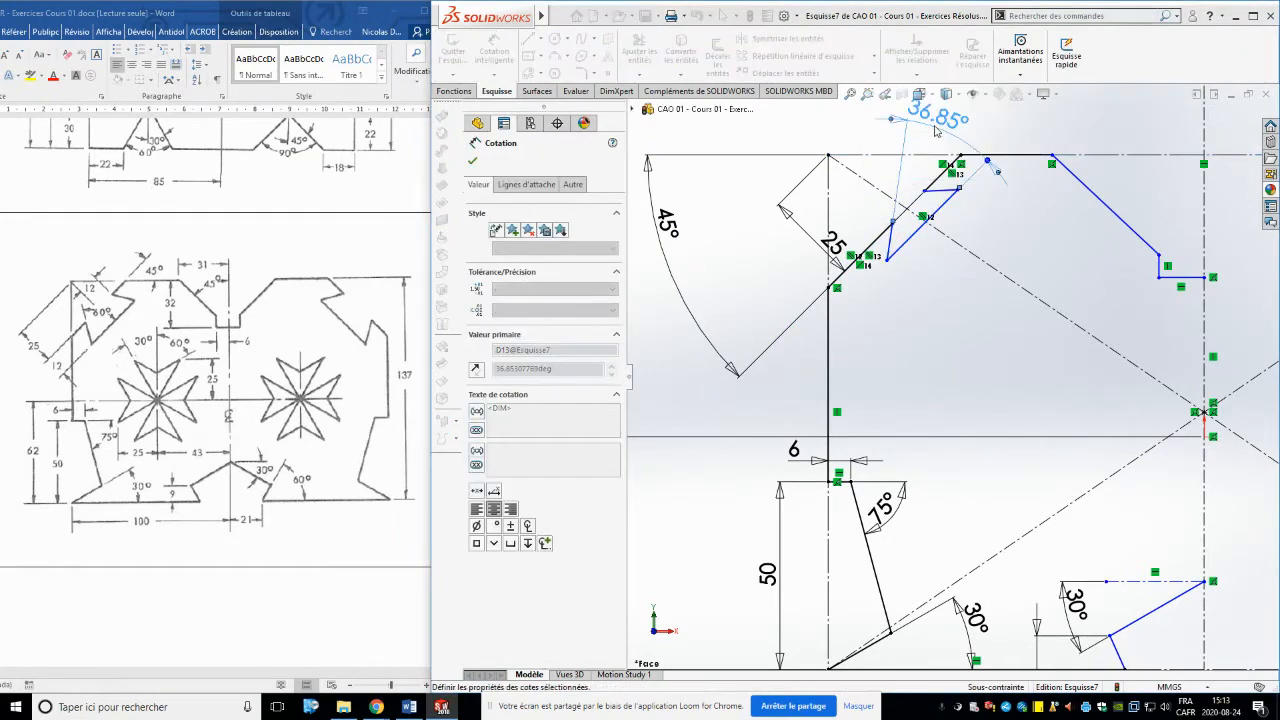
pyautogui.write('60')
pyautogui.press('Return')
pyautogui.press('Escape')
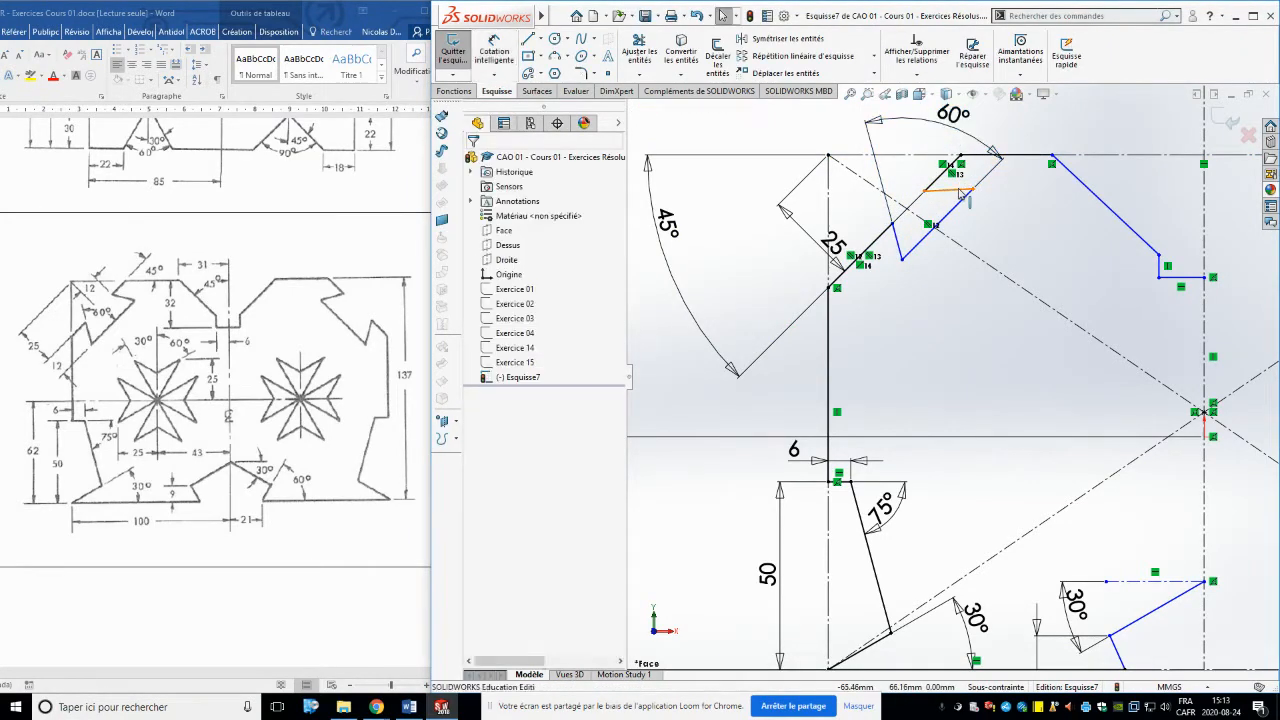
# Make the zigzag's two short connecting lines equal in length
pyautogui.click(963, 195)
pyautogui.keyDown('ctrl'); pyautogui.click(897, 240); pyautogui.keyUp('ctrl')
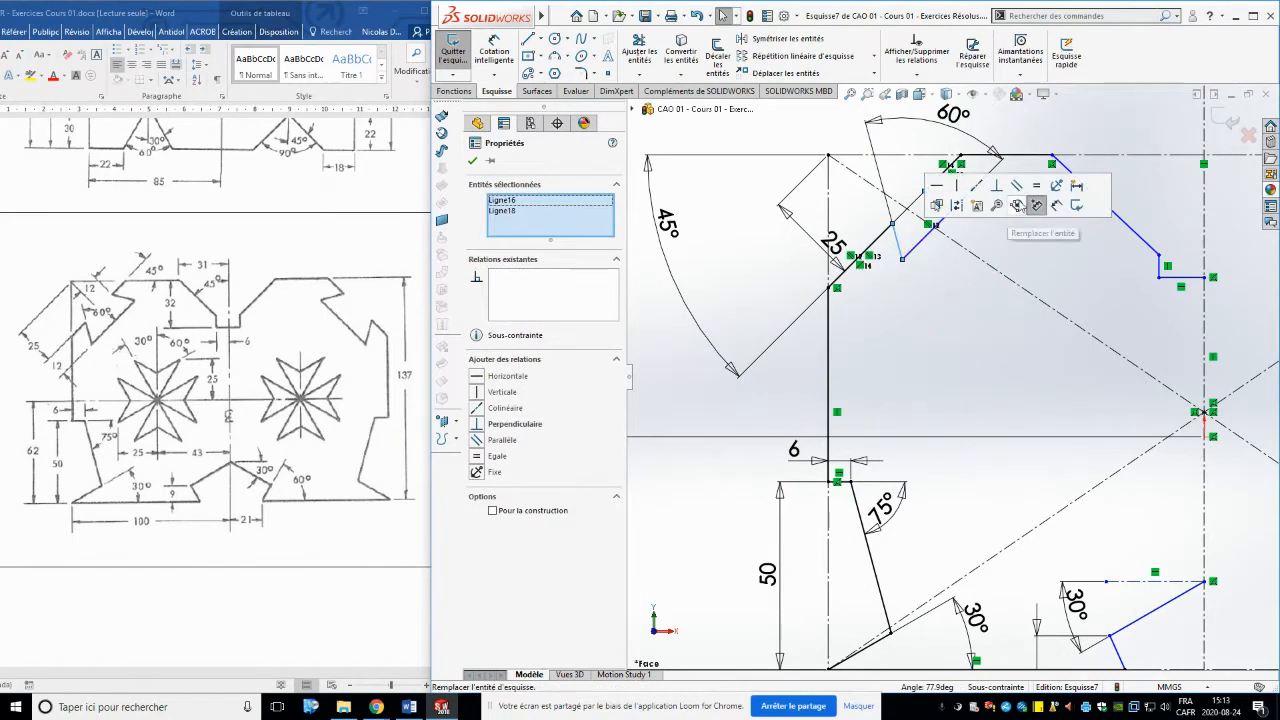
pyautogui.click(1036, 187)
pyautogui.click(961, 330)
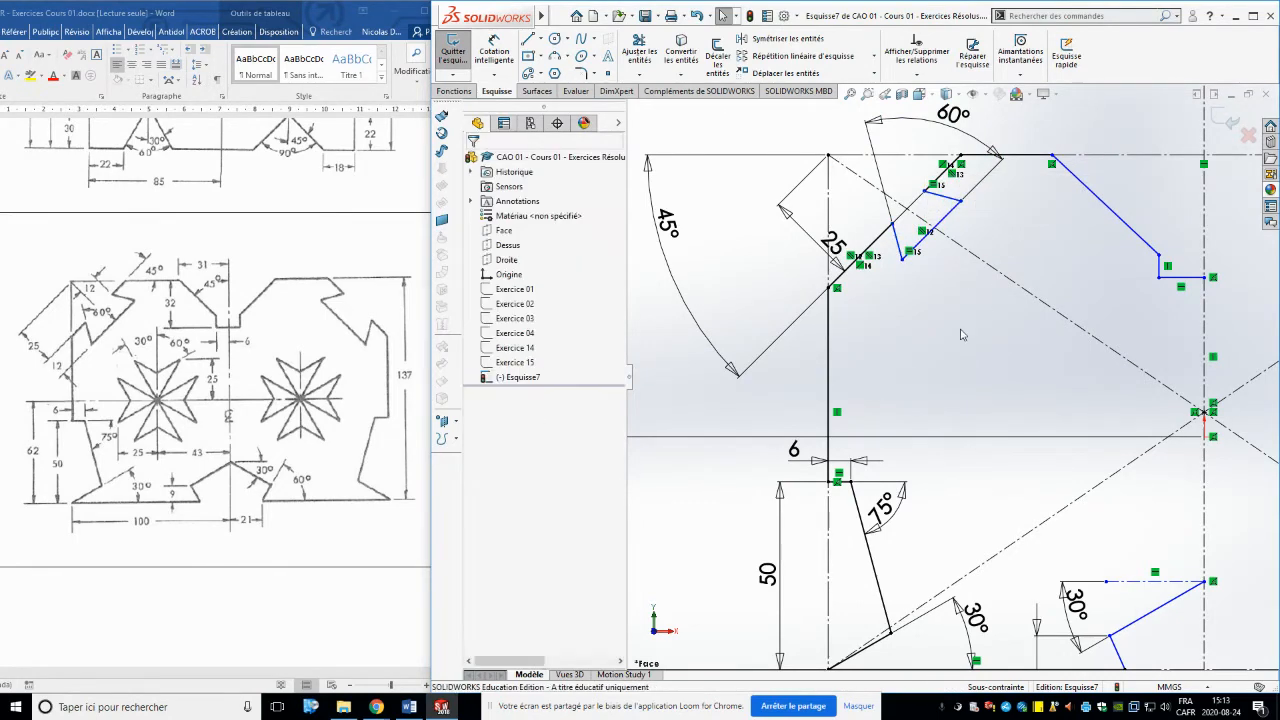
# Try to dimension the zigzag's upper notch corner as a doubled distance across the diagonal construction line
pyautogui.click(494, 50)
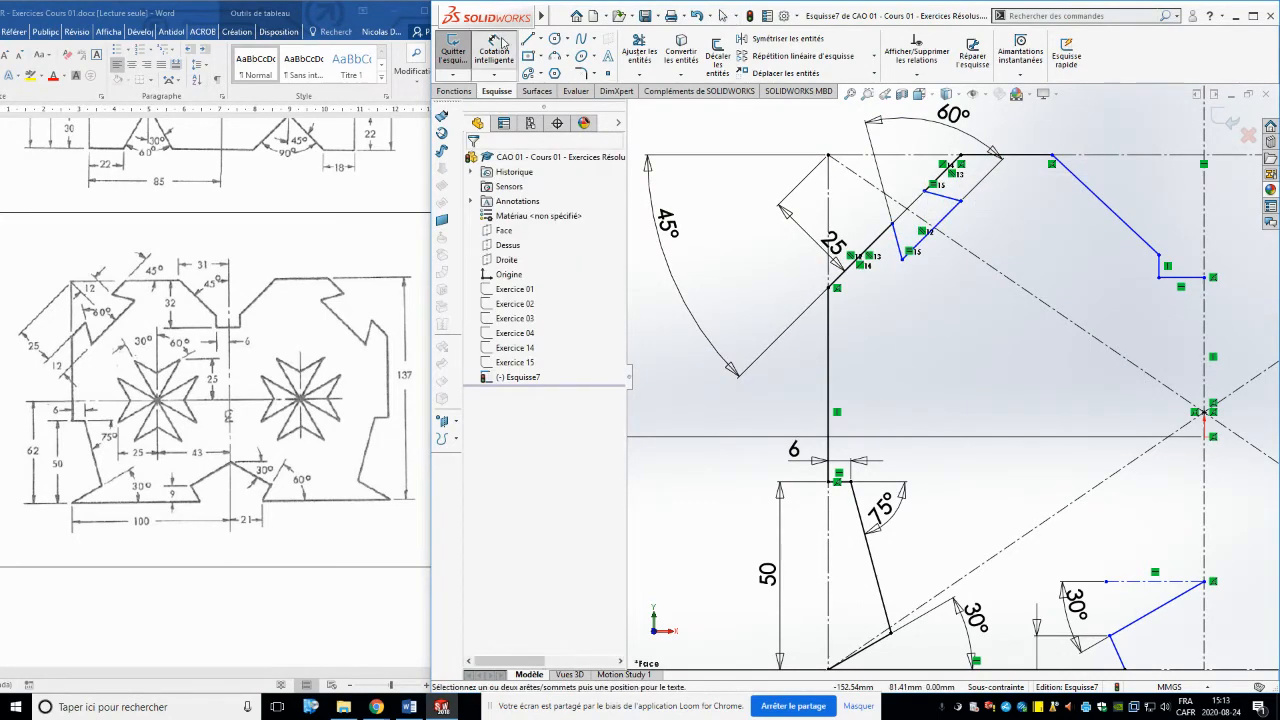
pyautogui.click(897, 207)
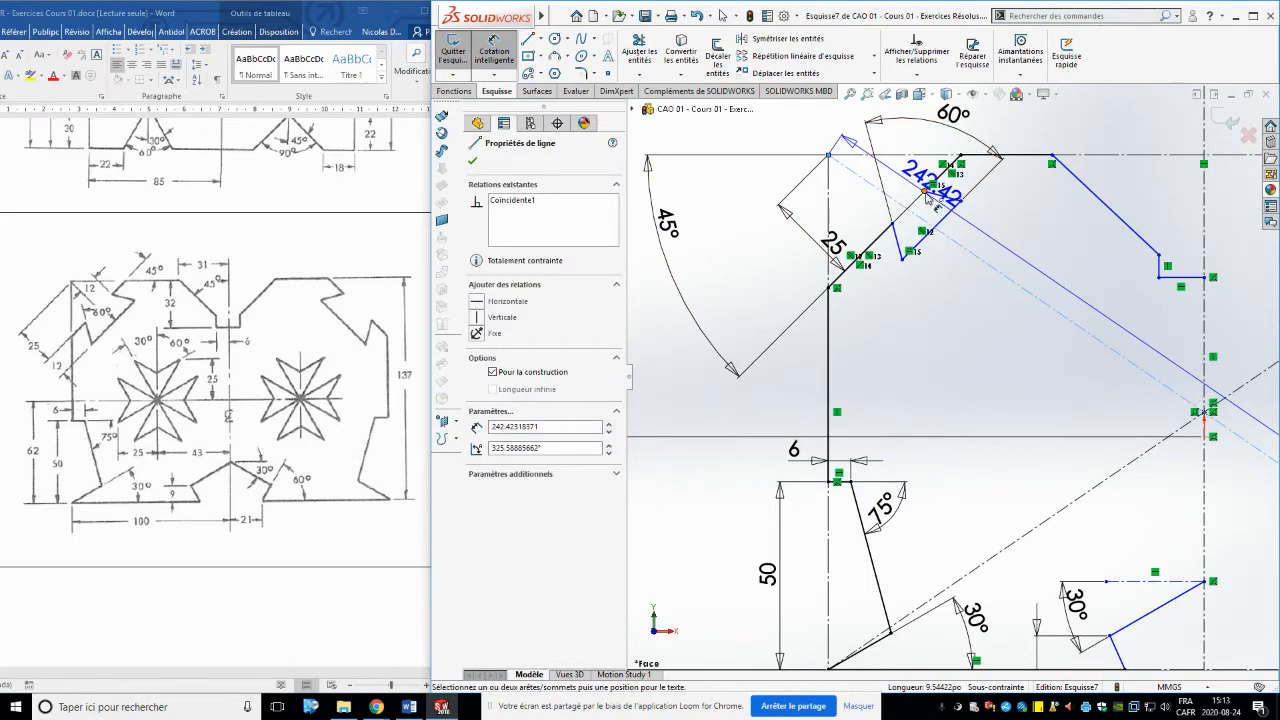
pyautogui.click(924, 192)
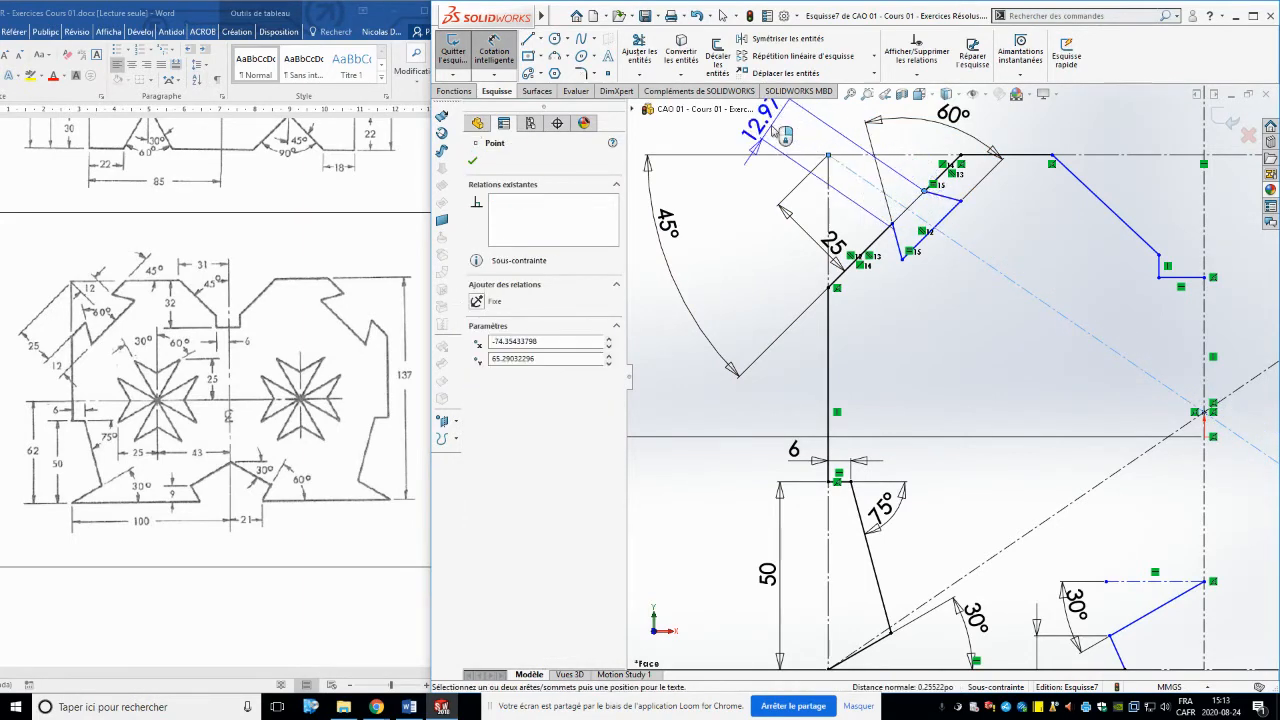
pyautogui.click(695, 205)
pyautogui.press('Return')
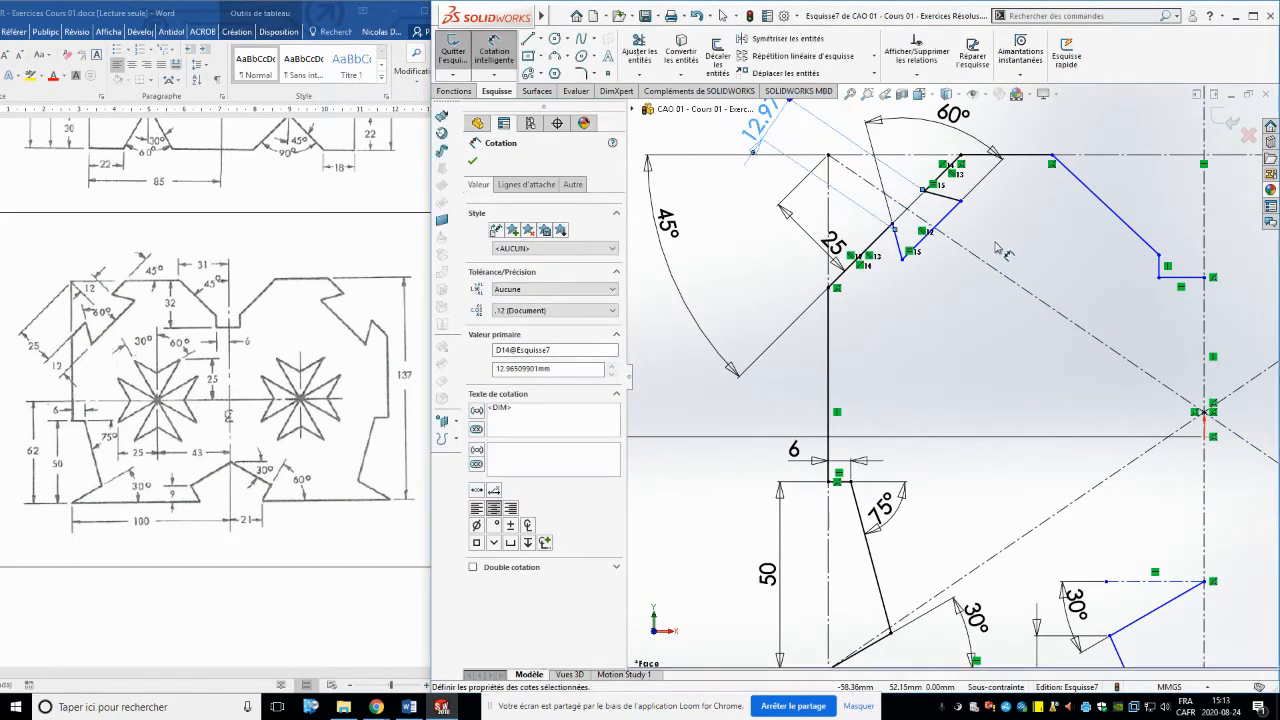
pyautogui.scroll(1, 995, 249)
pyautogui.press('Escape')
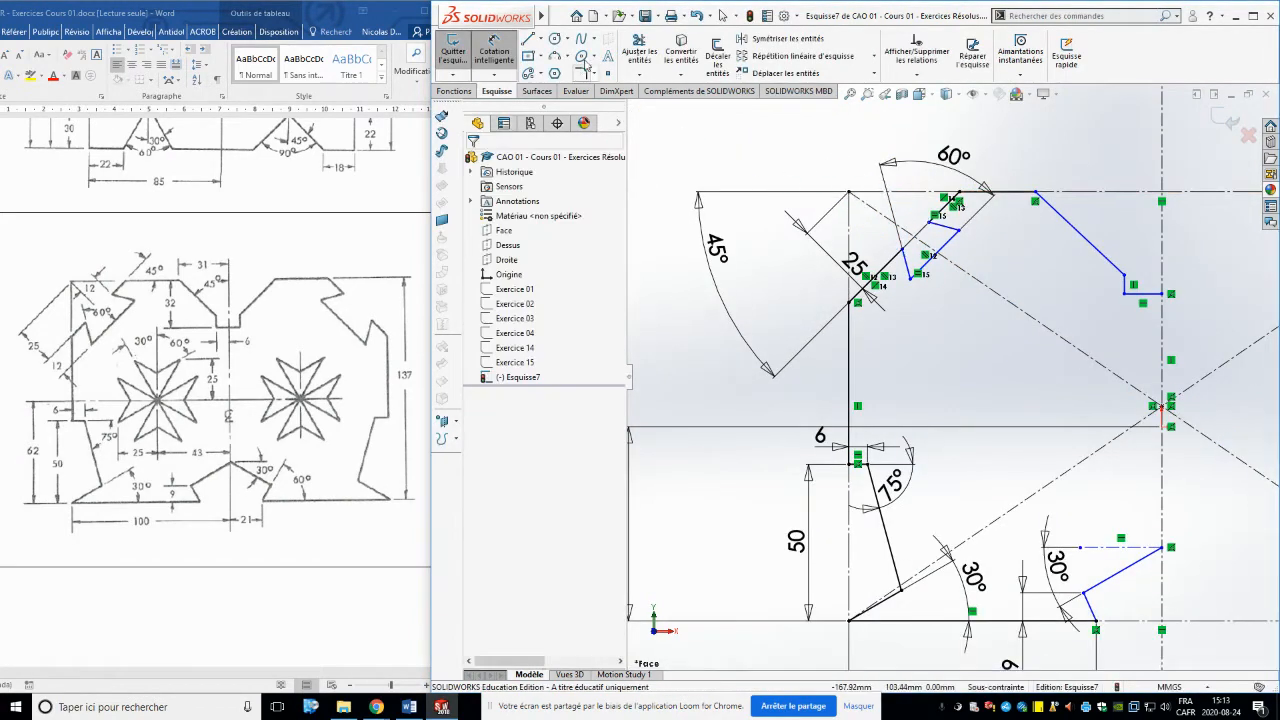
# Dimension the distance from the diagonal construction line to the zigzag's upper notch corner at 12 mm
pyautogui.scroll(-3, 915, 238)
pyautogui.click(940, 257)
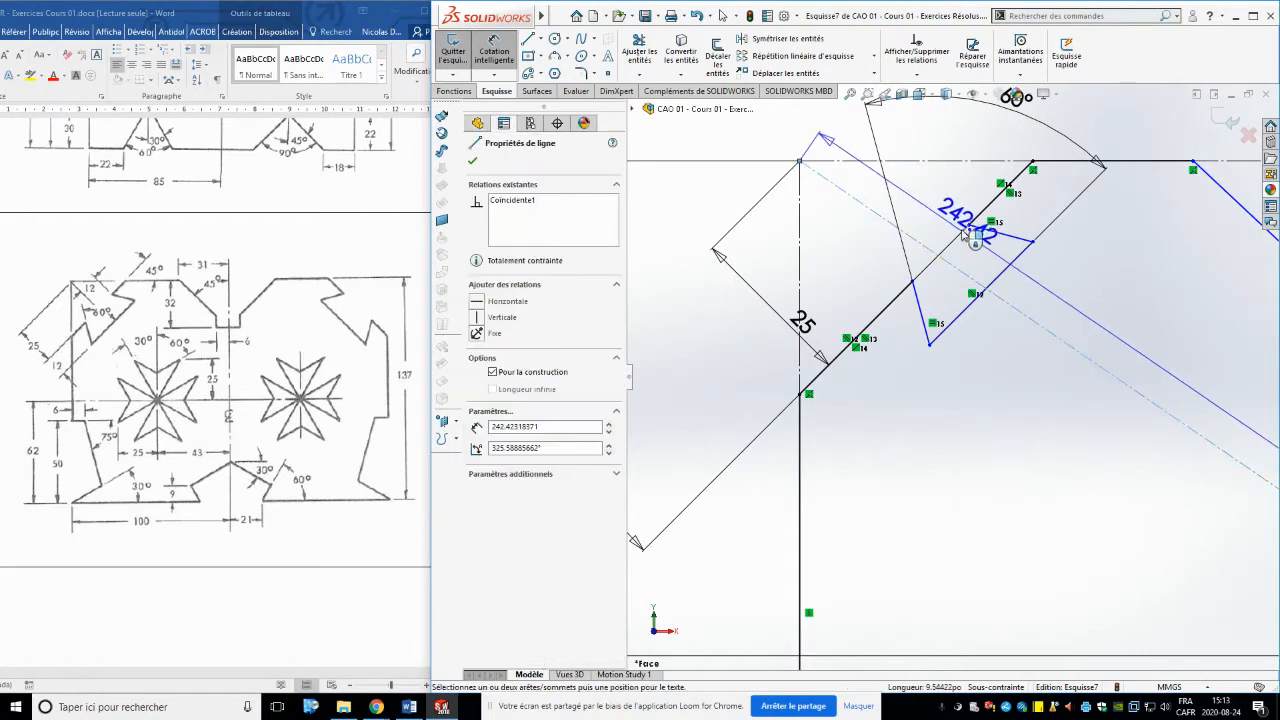
pyautogui.scroll(2, 917, 193)
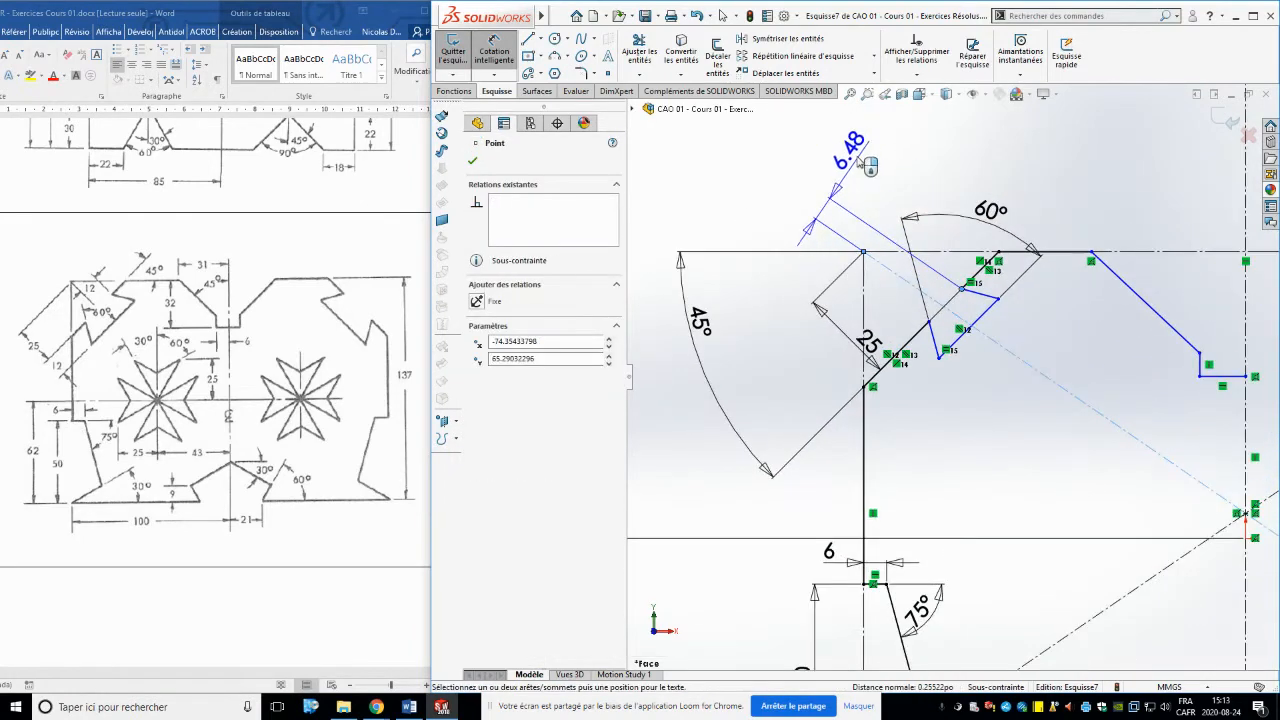
pyautogui.click(857, 160)
pyautogui.write('12')
pyautogui.press('Return')
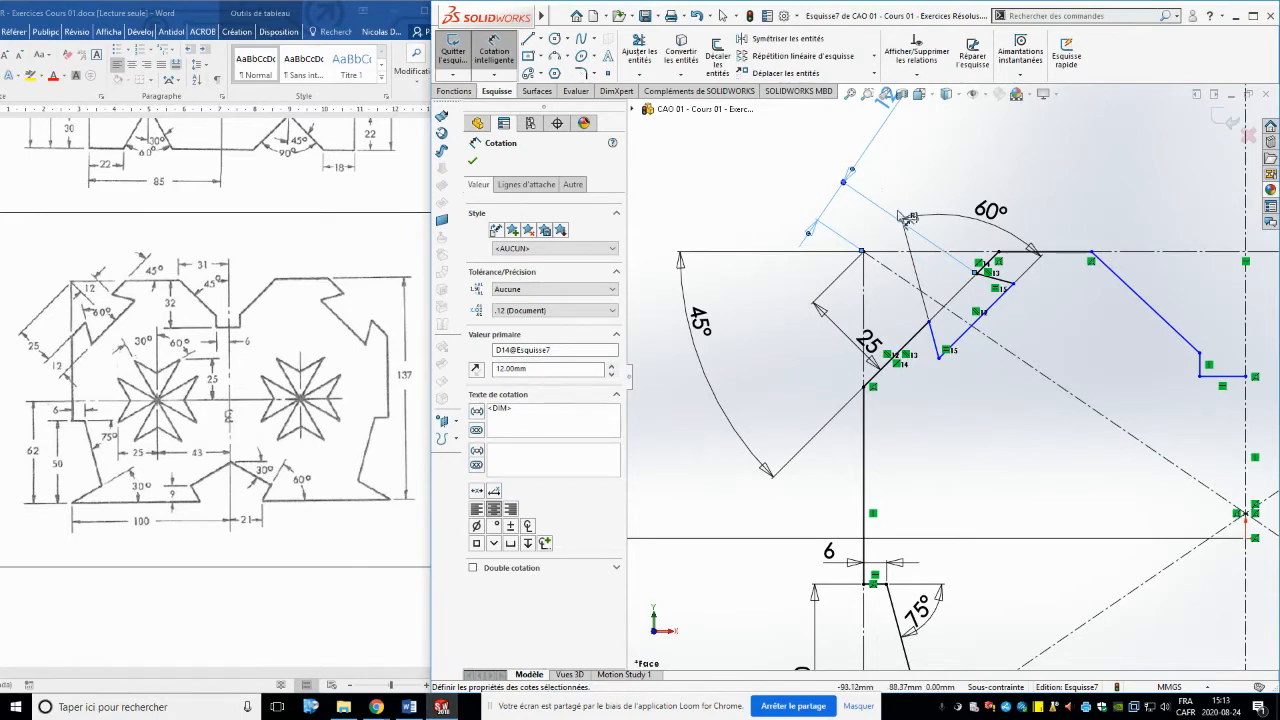
# Dimension the distance between the zigzag's lower end line and its parallel long inner line at 12 mm
pyautogui.click(966, 346)
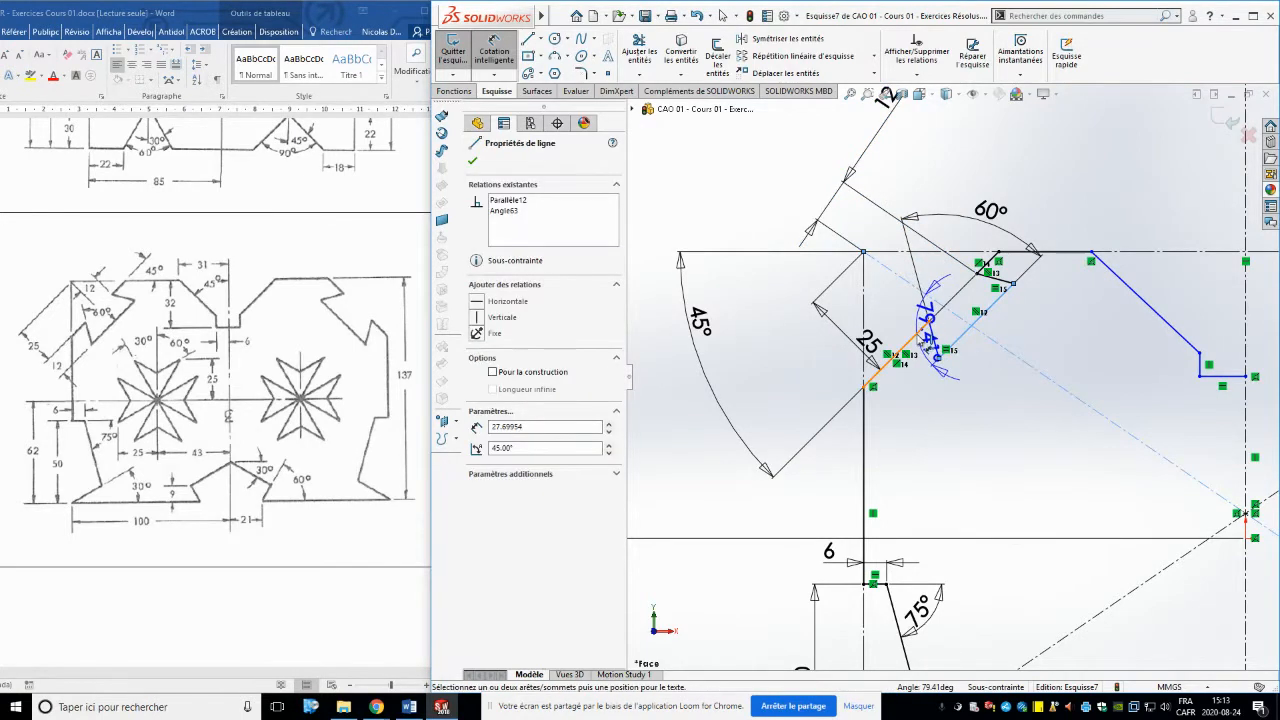
pyautogui.click(806, 491)
pyautogui.write('12')
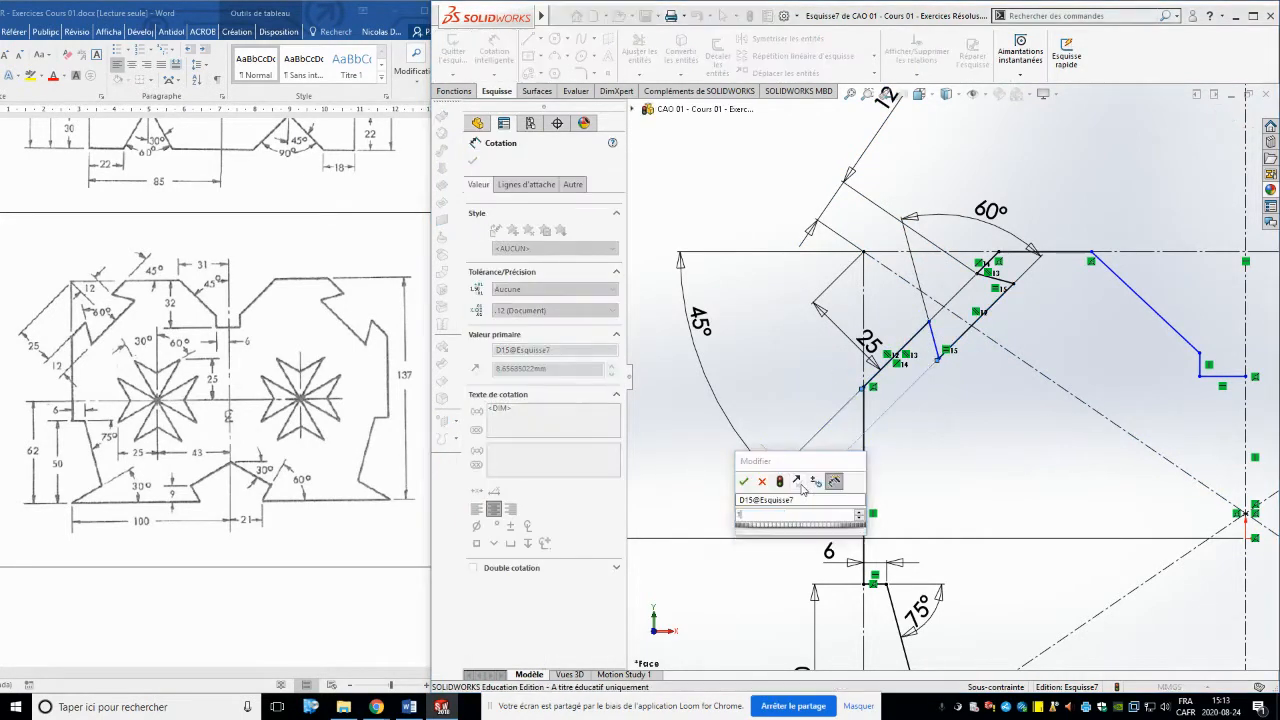
pyautogui.press('Return')
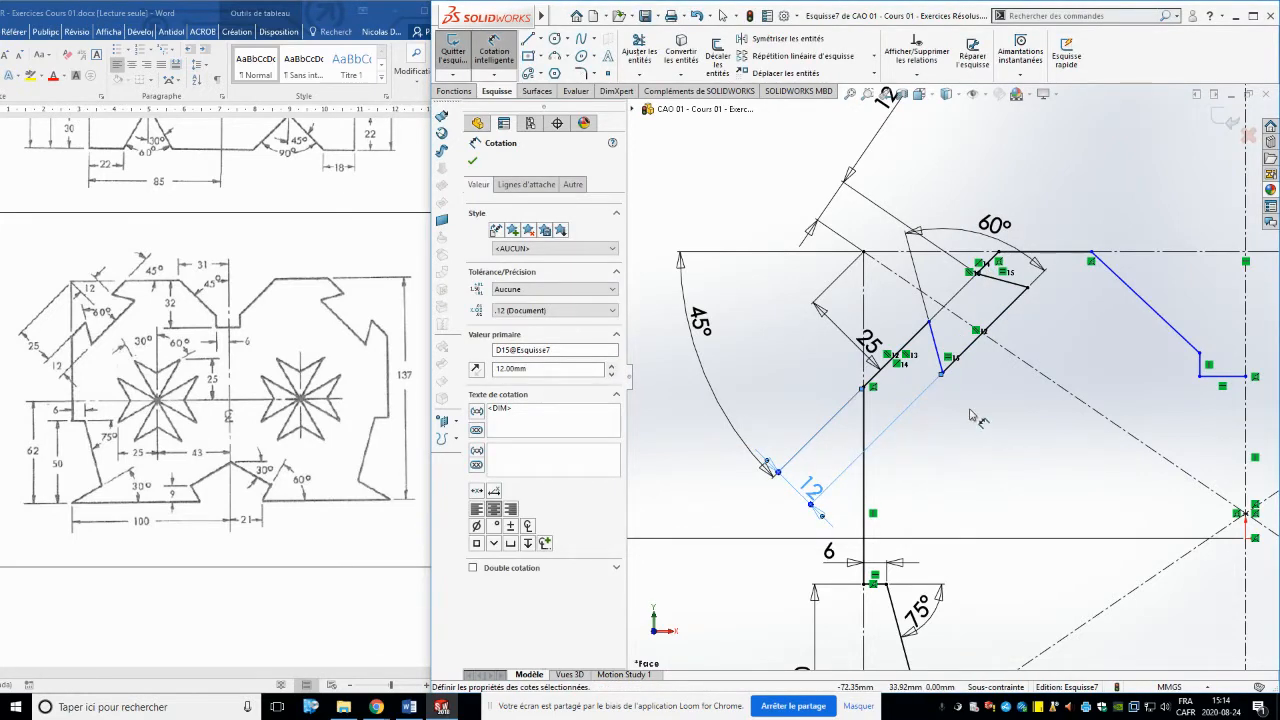
# Make the two outer end lines of the zigzag equal in length
pyautogui.press('Escape')
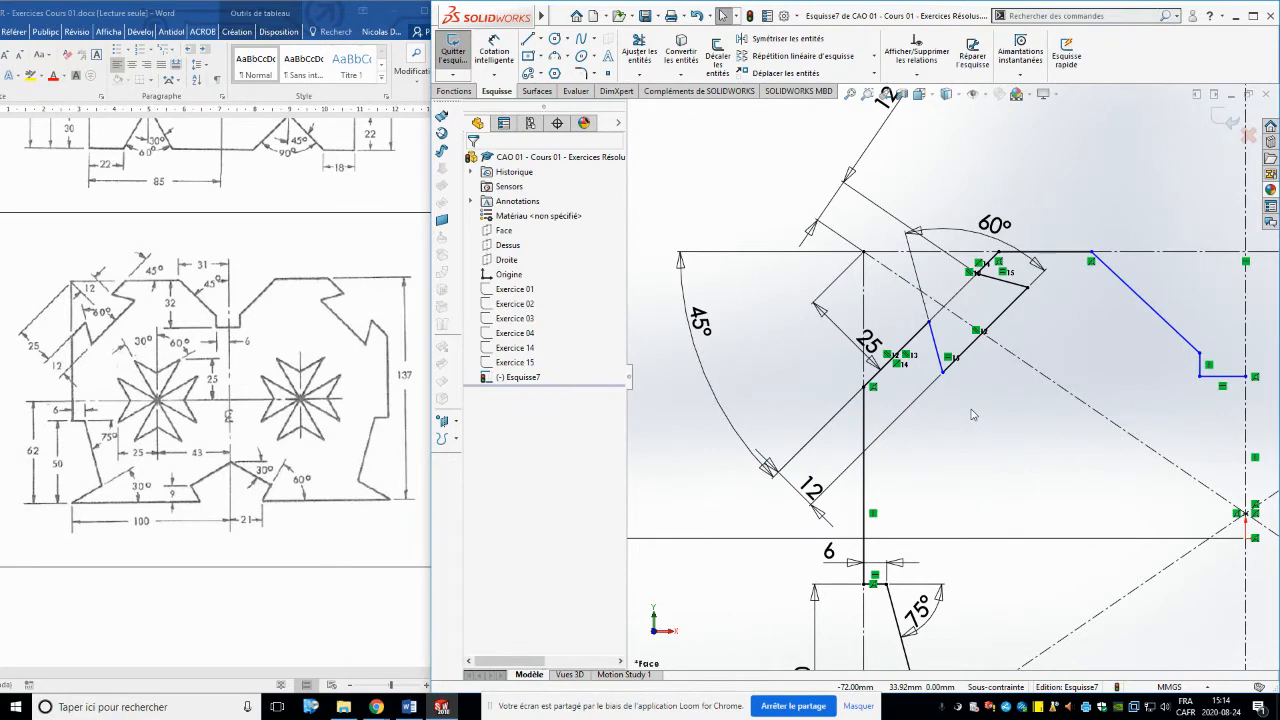
pyautogui.click(914, 343)
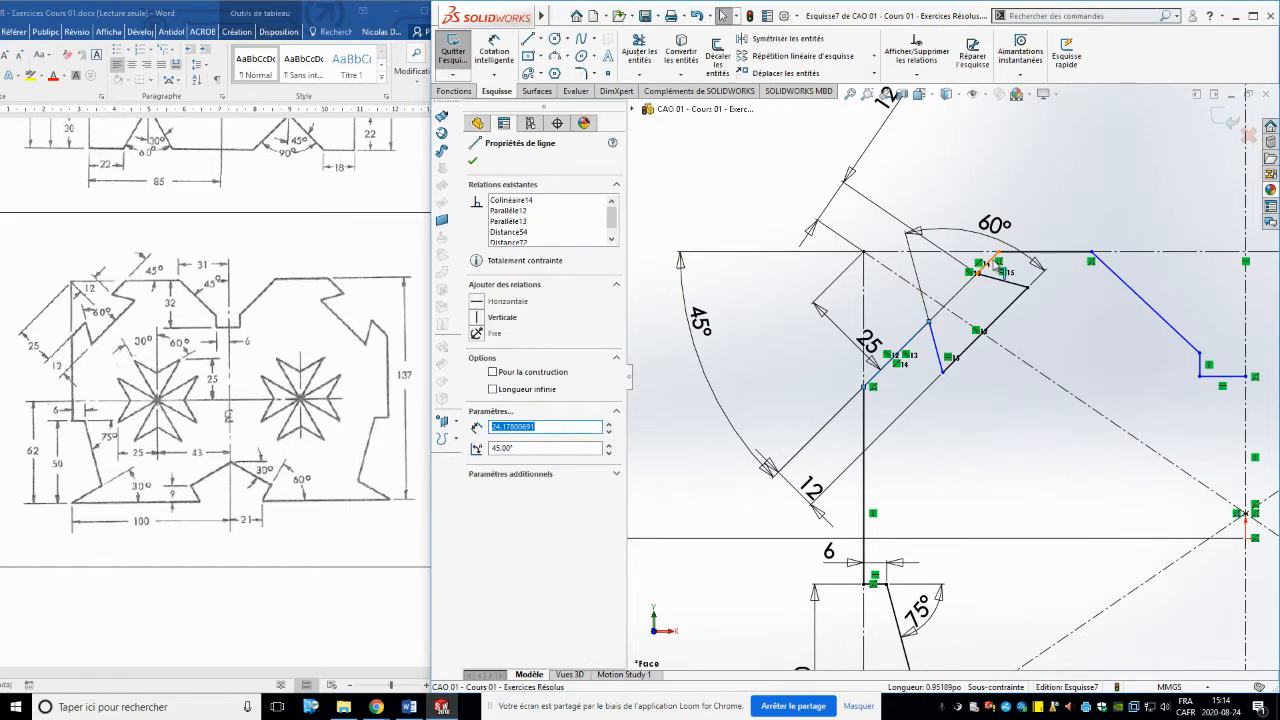
pyautogui.keyDown('ctrl'); pyautogui.click(992, 265); pyautogui.keyUp('ctrl')
pyautogui.click(1134, 207)
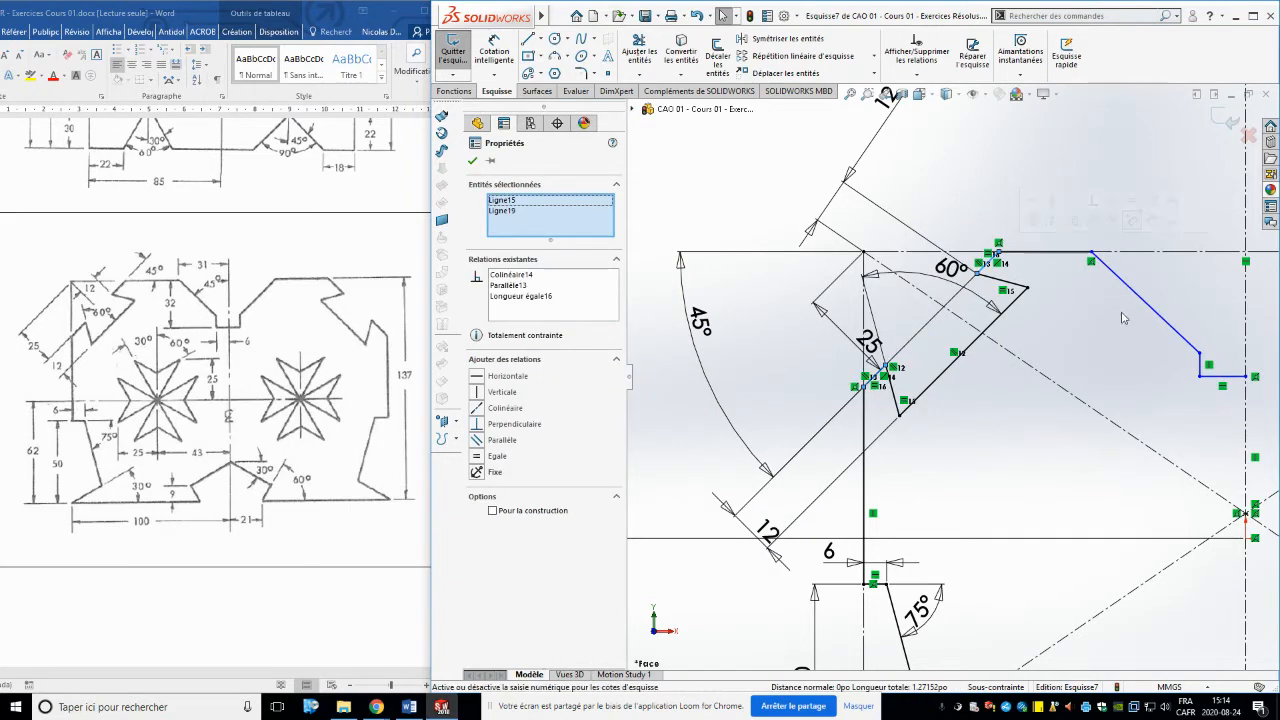
pyautogui.click(1100, 352)
# Delete the 25 mm dimension between the upper construction corner and the zigzag's lower end line
pyautogui.scroll(3, 1088, 357)
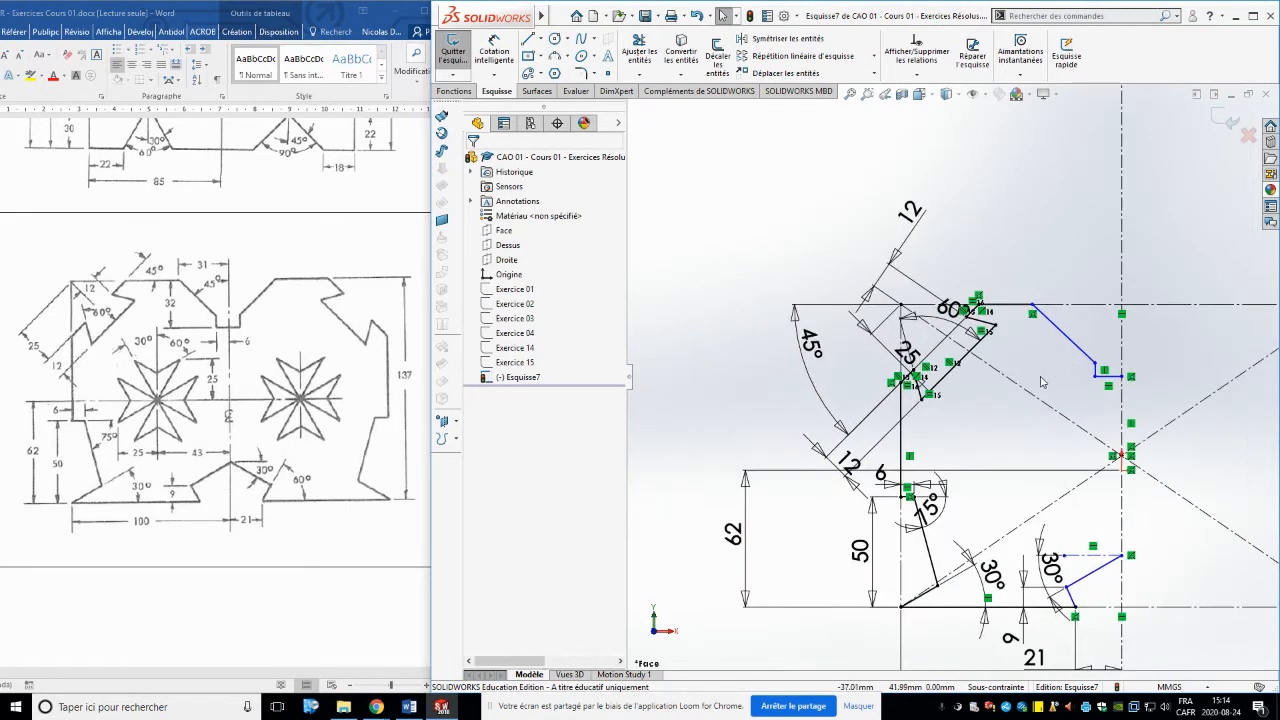
pyautogui.scroll(-1, 955, 421)
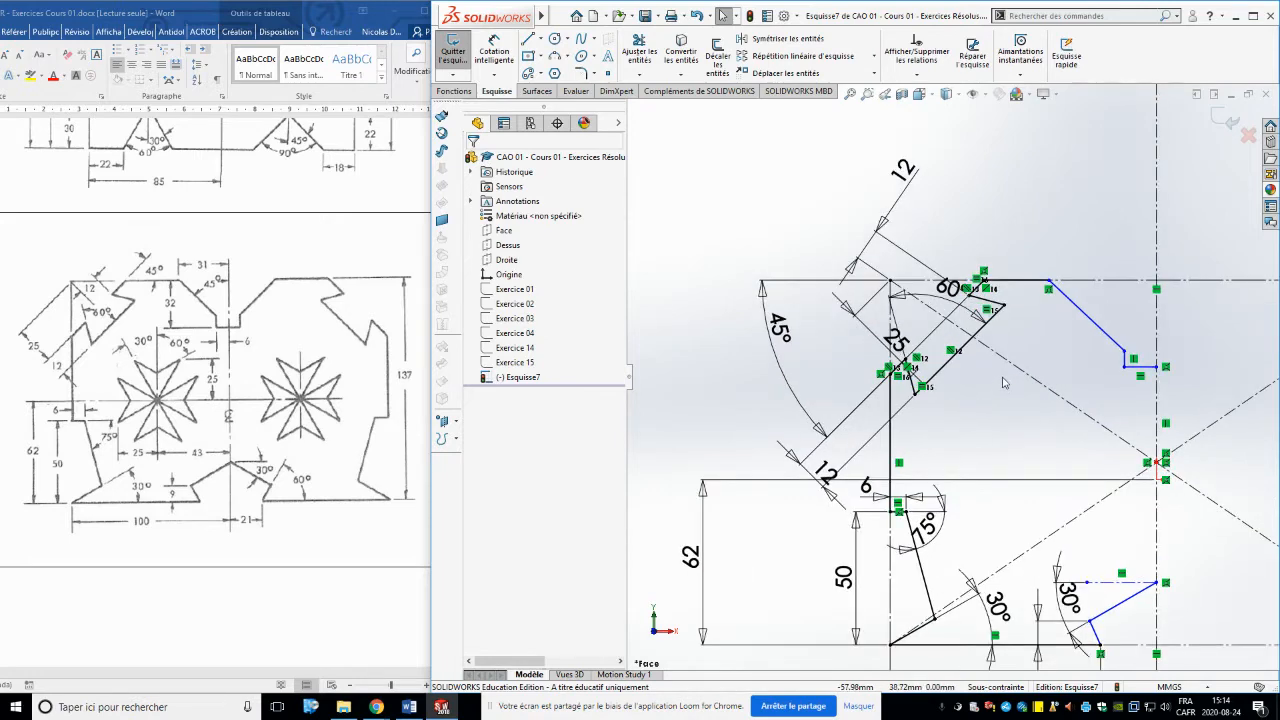
pyautogui.scroll(-2, 1004, 383)
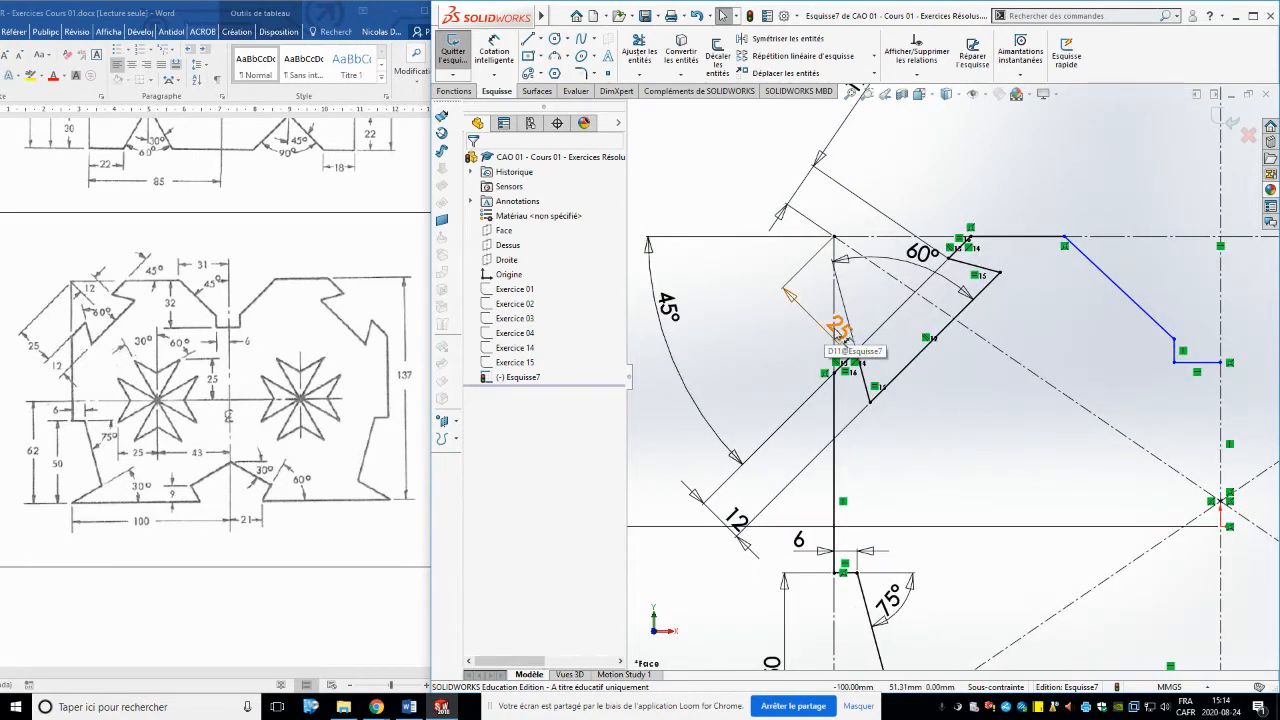
pyautogui.moveTo(834, 329); pyautogui.dragTo(768, 349)
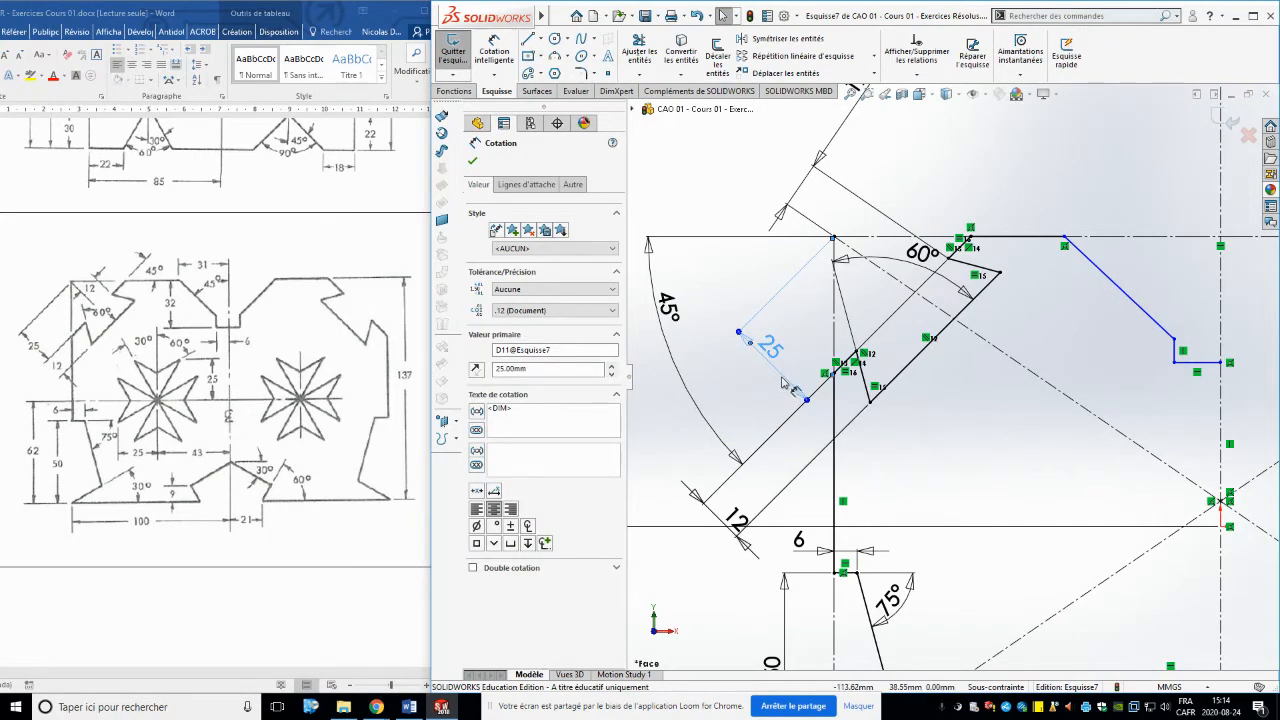
pyautogui.press('Delete')
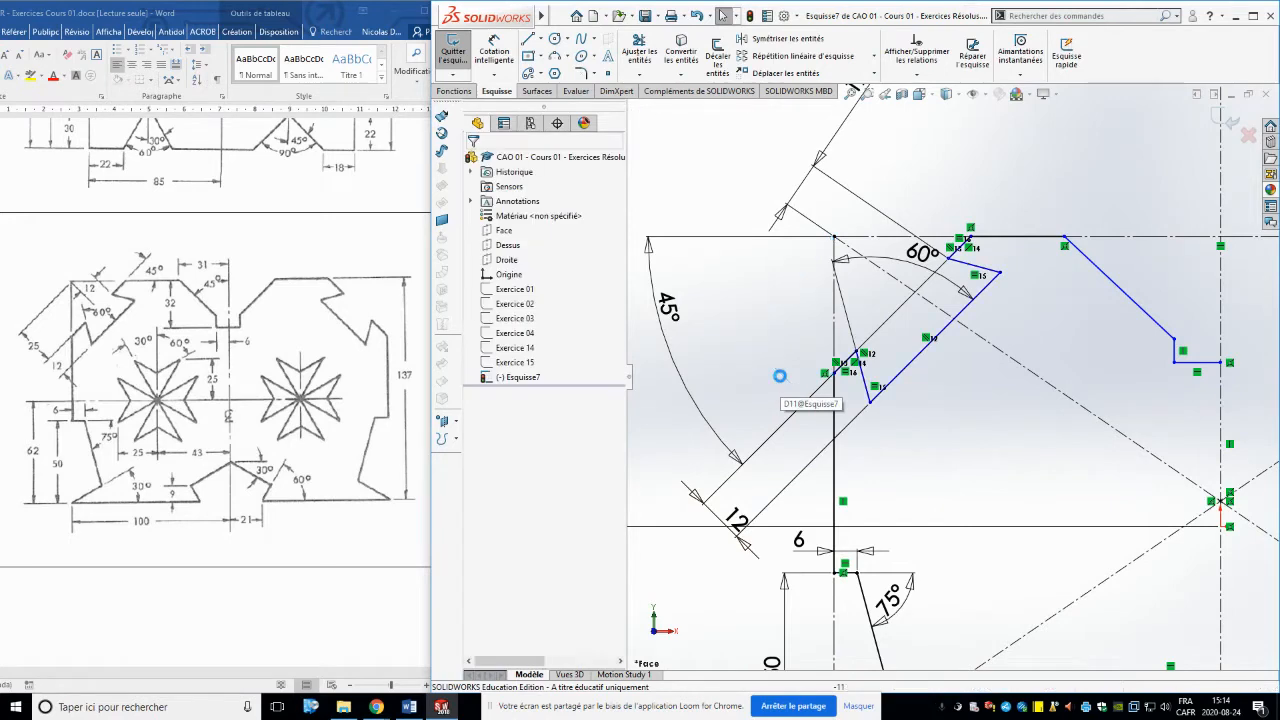
# Dimension the distance from the upper construction corner to the zigzag's lower end line at 25 mm
pyautogui.click(494, 52)
pyautogui.click(835, 238)
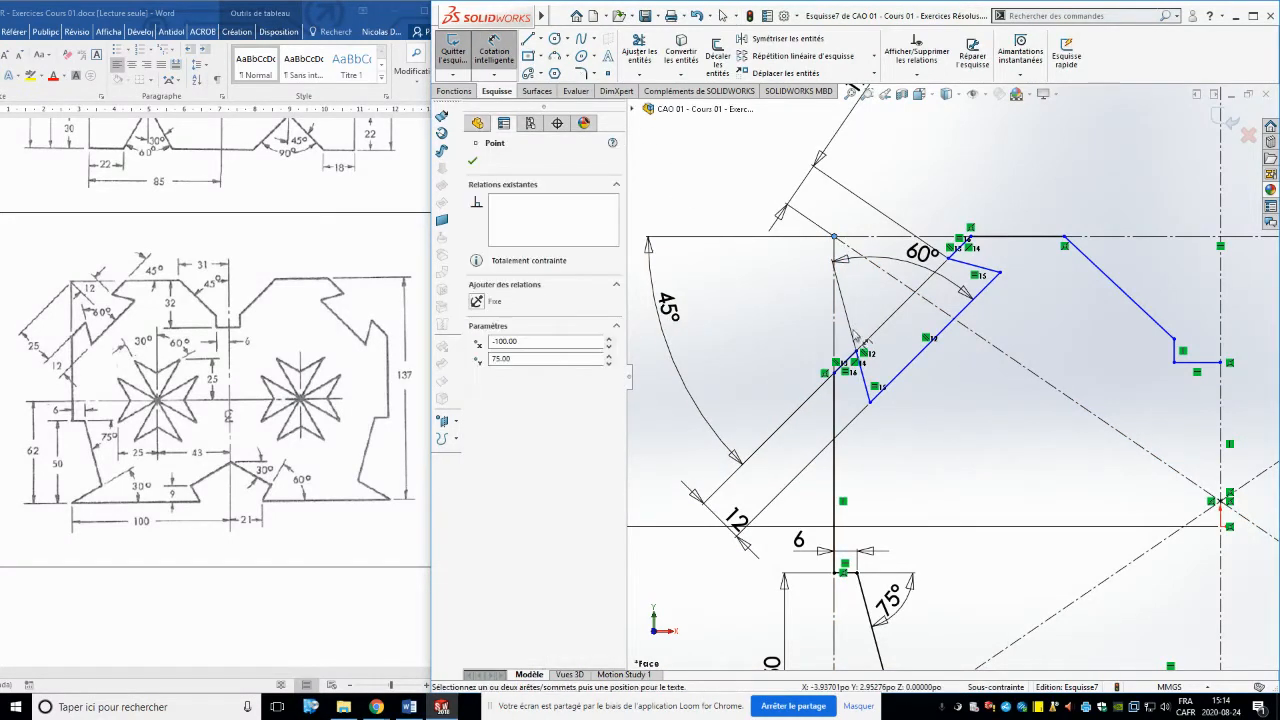
pyautogui.click(857, 361)
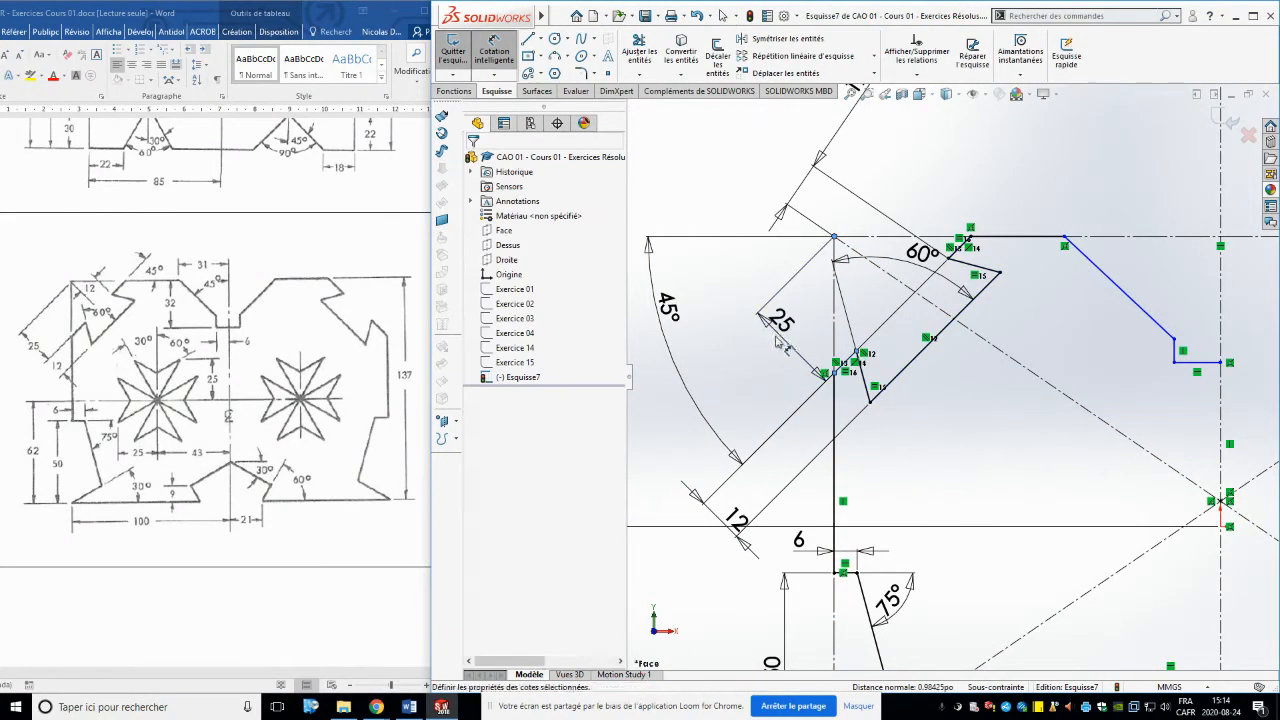
pyautogui.click(765, 330)
pyautogui.click(716, 328)
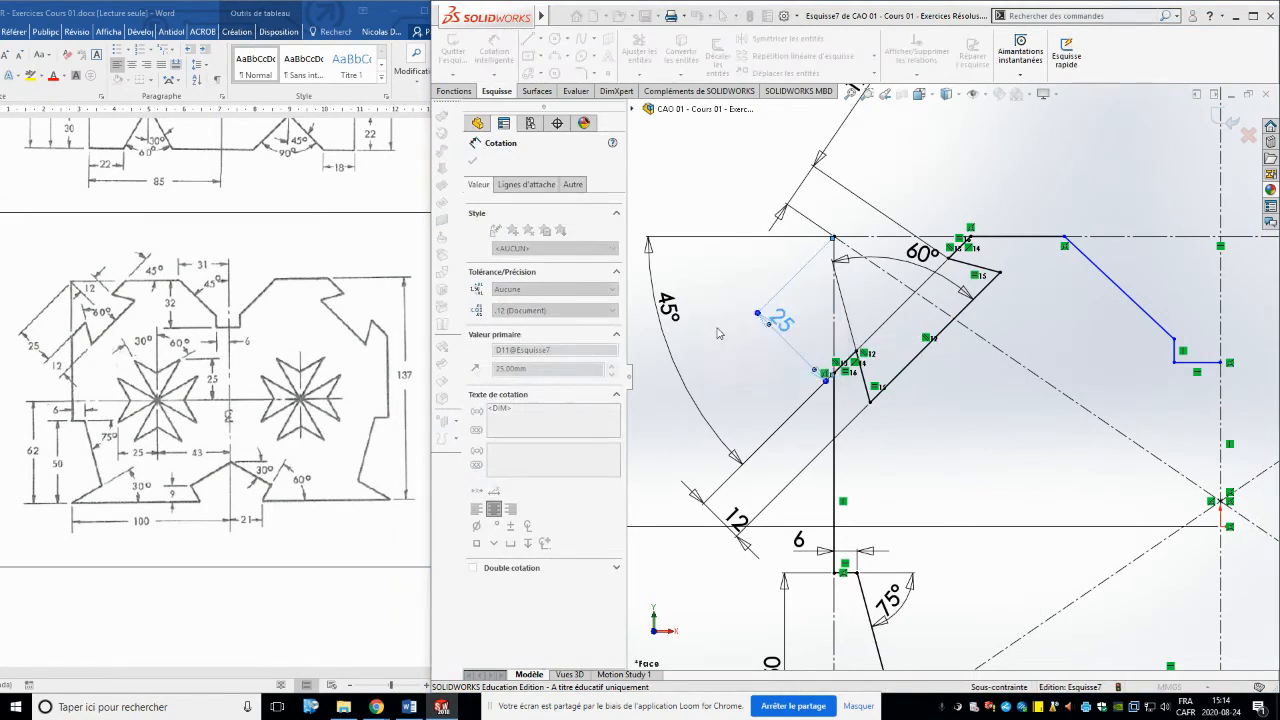
# Dimension the distance from the vertical centerline to the upper edge's inner endpoint at 31 mm
pyautogui.scroll(2, 948, 380)
pyautogui.click(1139, 318)
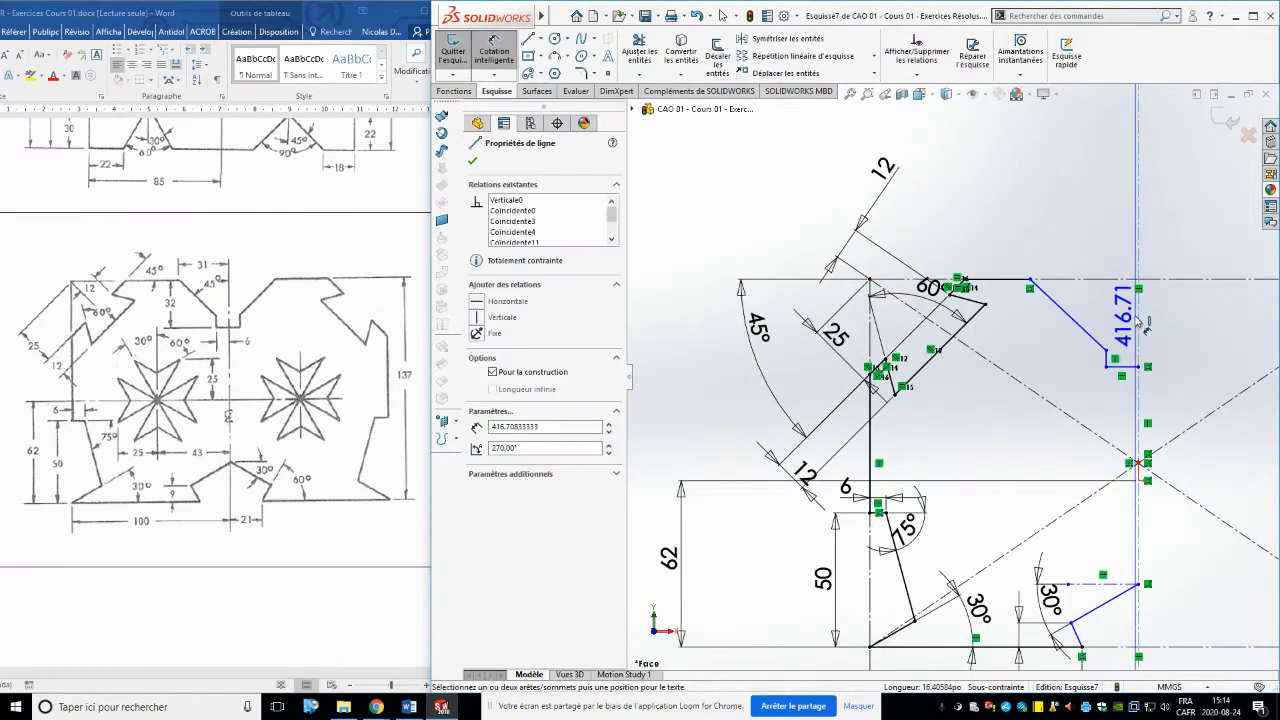
pyautogui.click(1031, 287)
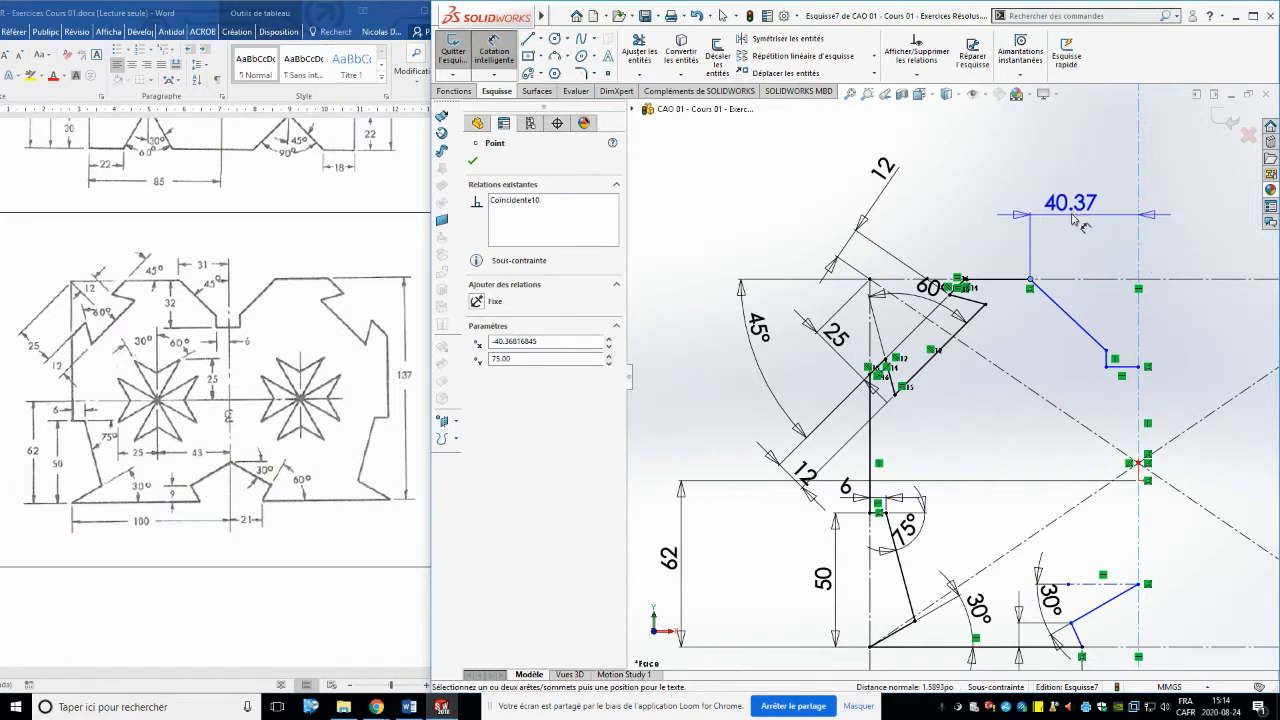
pyautogui.click(1079, 213)
pyautogui.write('31')
pyautogui.press('Return')
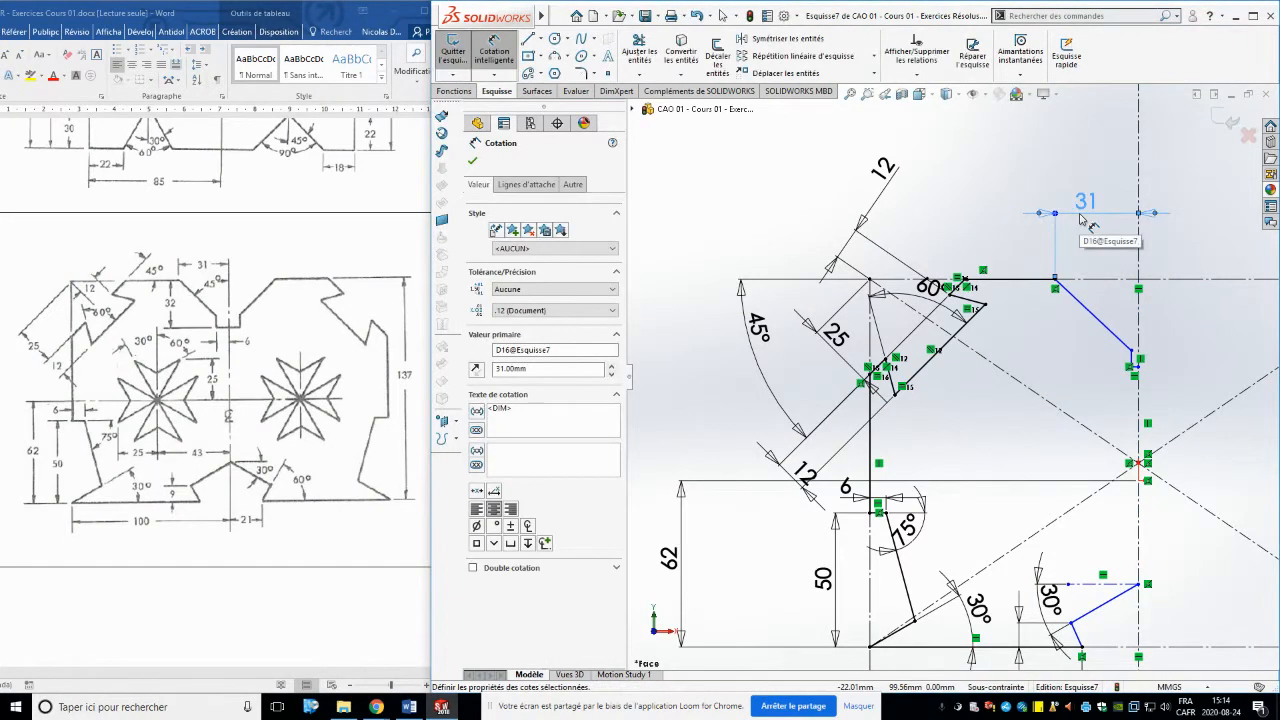
# Dimension the horizontal distance from the upper notch's short vertical line to the vertical centerline at 6 mm
pyautogui.scroll(2, 1100, 332)
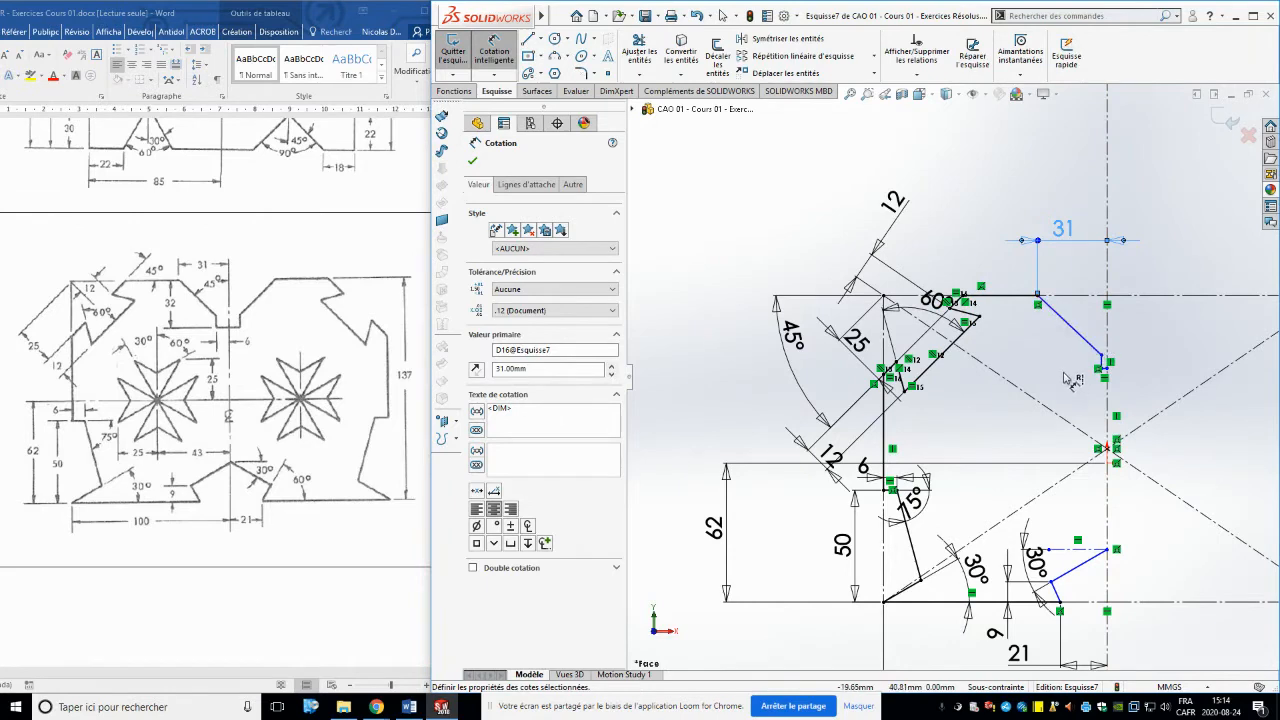
pyautogui.scroll(-3, 1110, 385)
pyautogui.scroll(-3, 1065, 370)
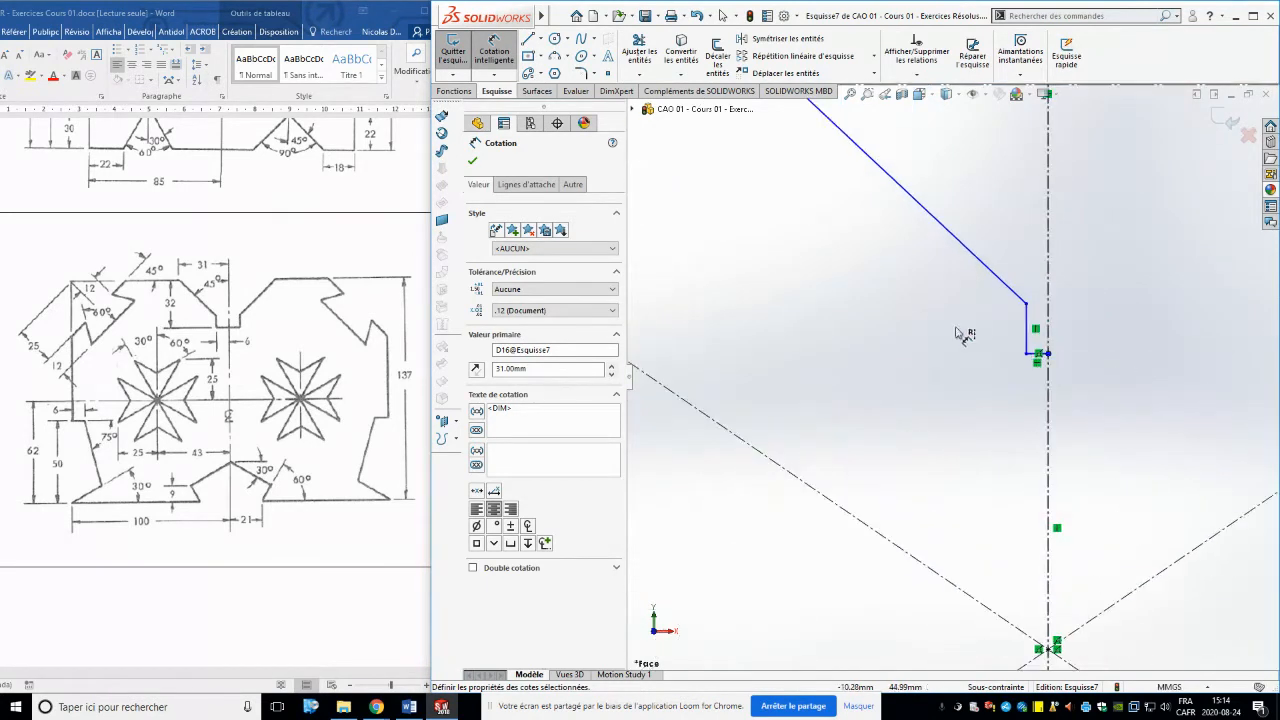
pyautogui.scroll(2, 966, 314)
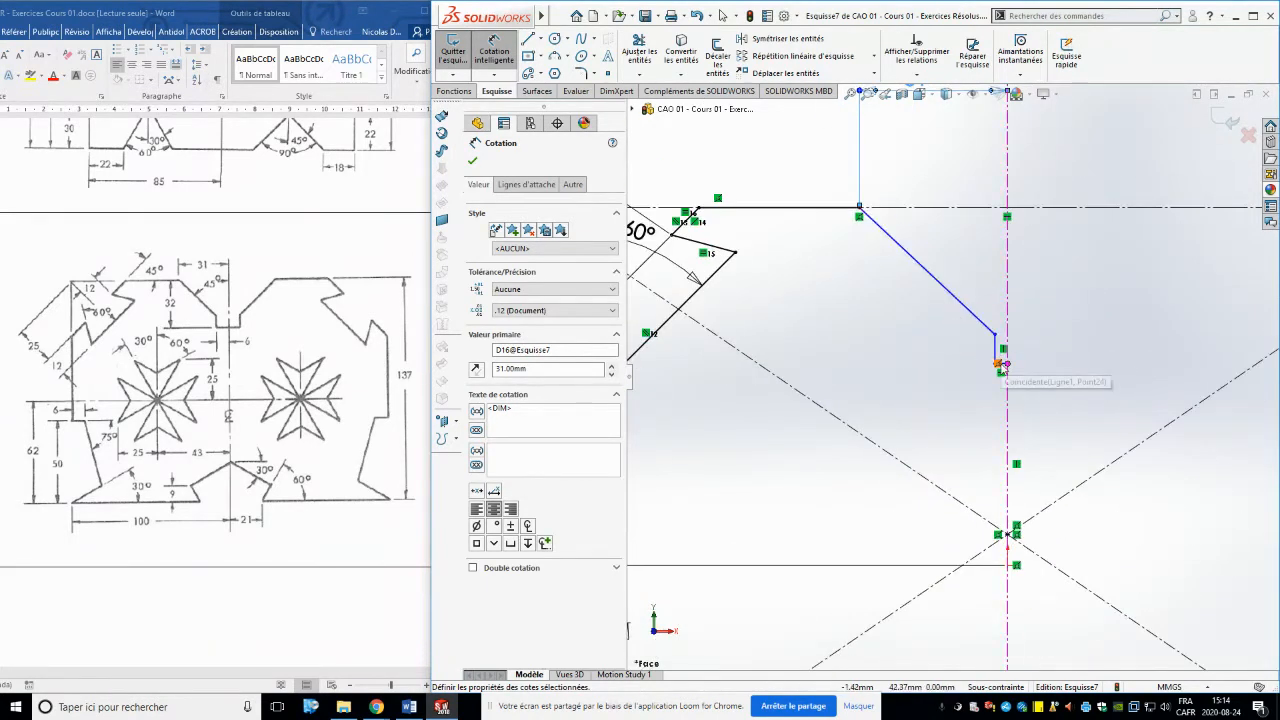
pyautogui.scroll(-3, 1040, 370)
pyautogui.click(868, 350)
pyautogui.click(895, 391)
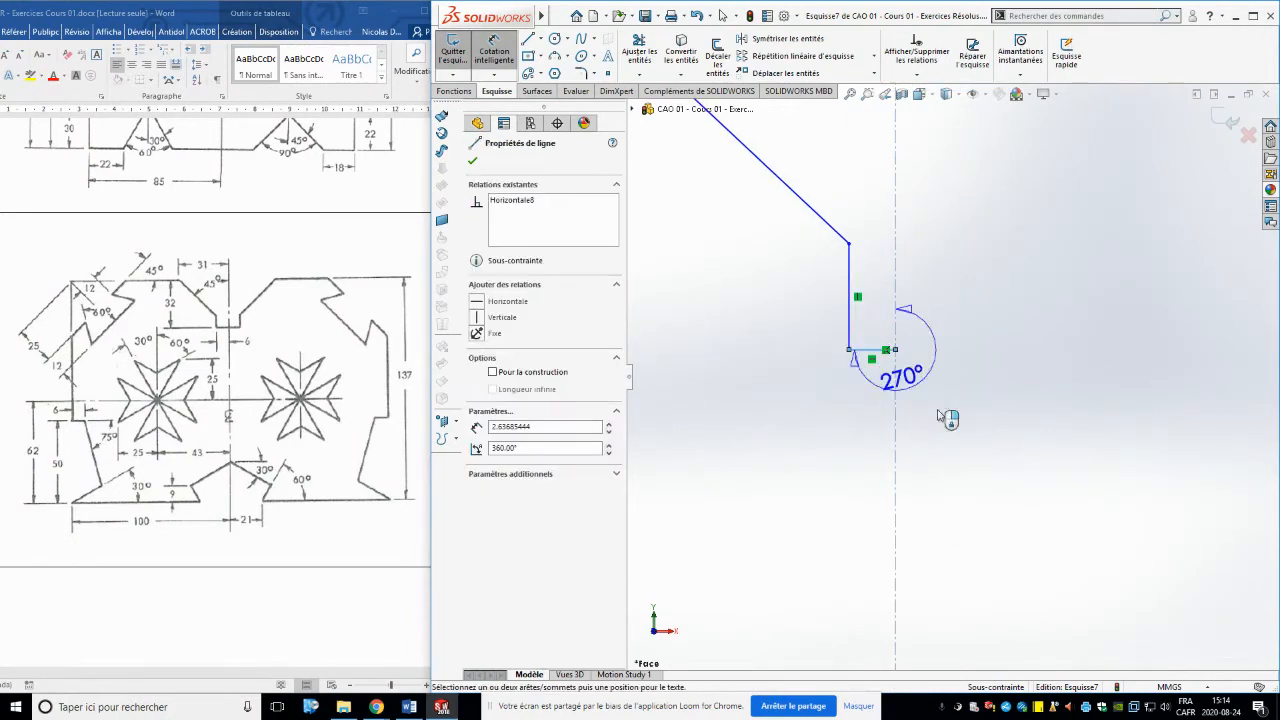
pyautogui.click(895, 422)
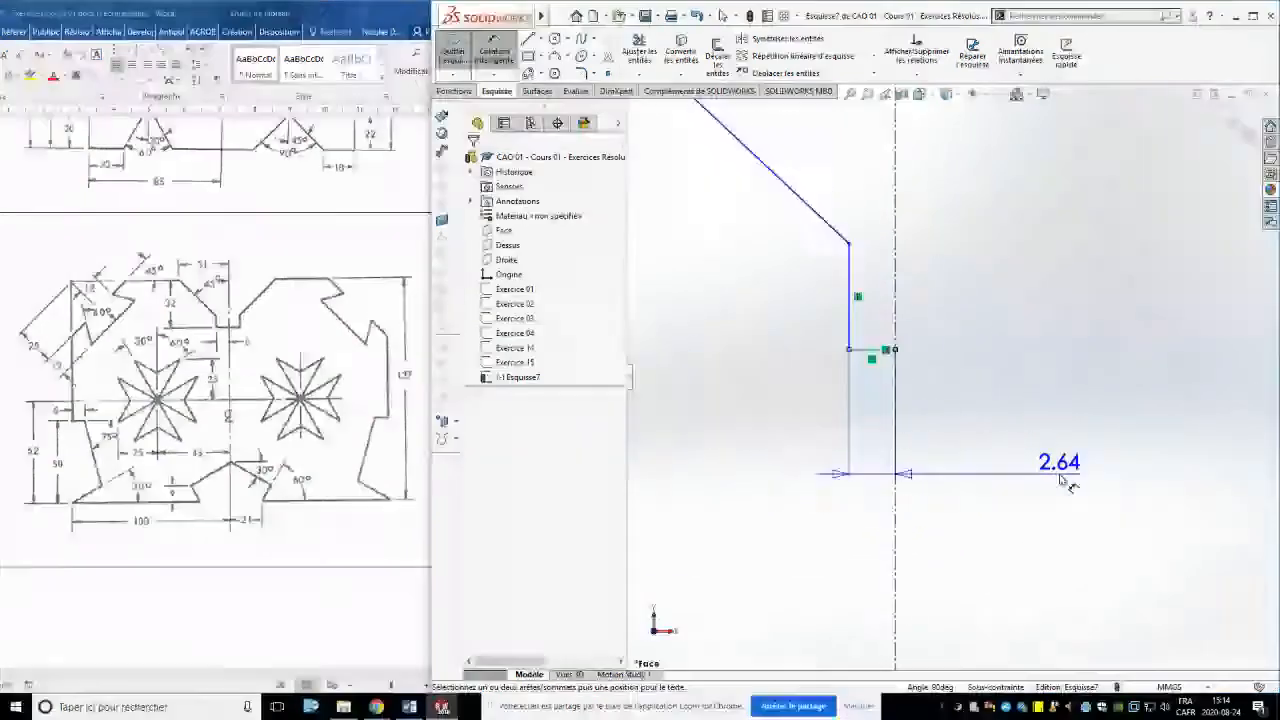
pyautogui.click(1066, 480)
pyautogui.write('6.00mm')
pyautogui.press('Return')
# Dimension the angle between the upper notch's slanted line and the vertical centerline at 45°
pyautogui.scroll(3, 863, 334)
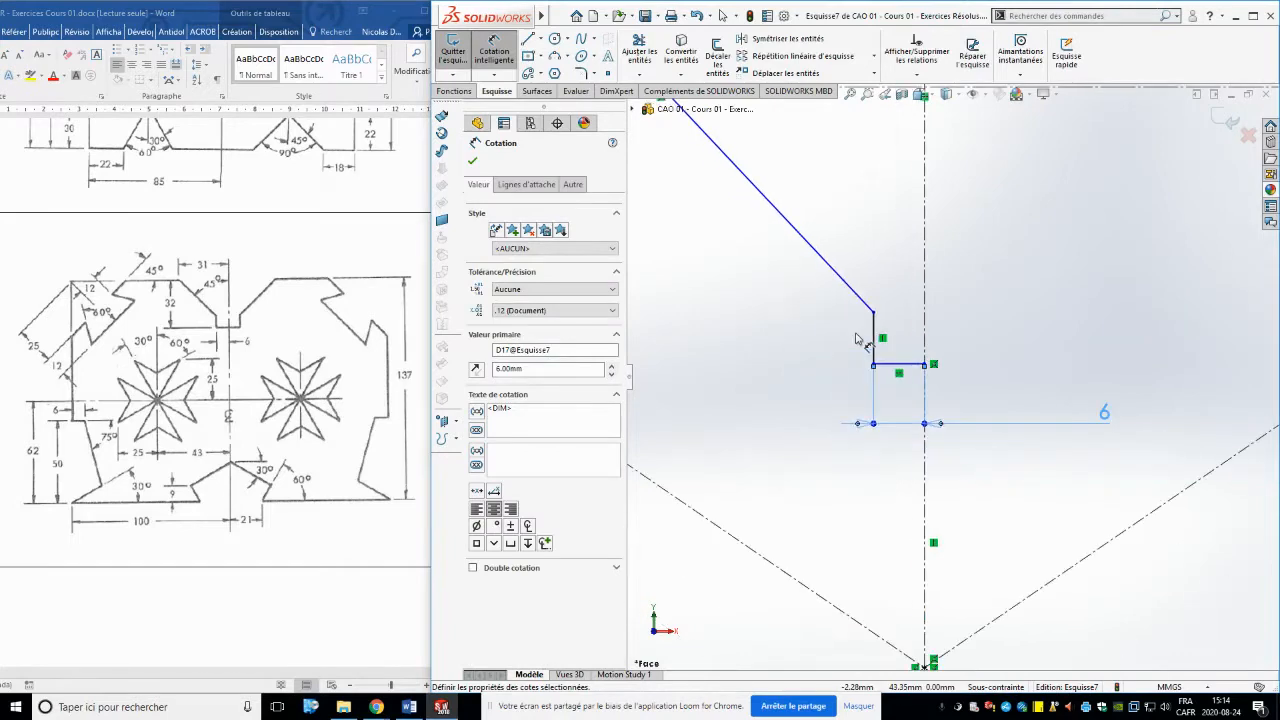
pyautogui.click(856, 287)
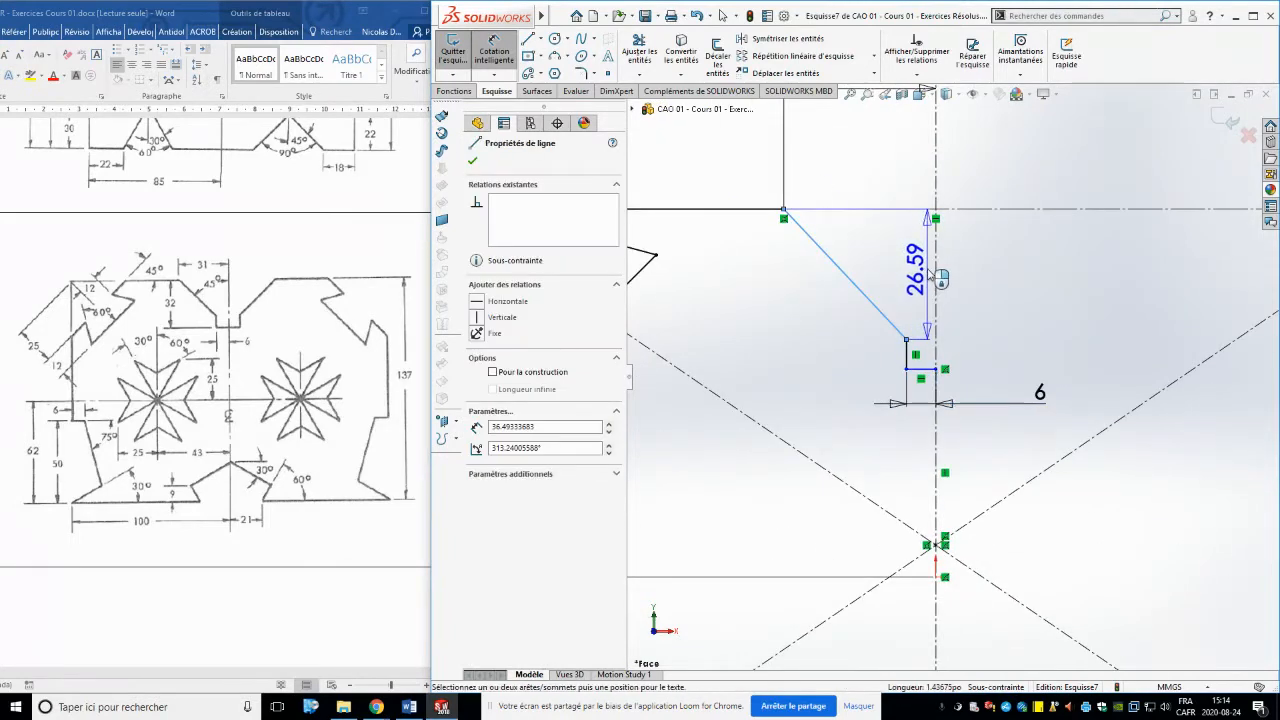
pyautogui.click(936, 265)
pyautogui.click(903, 257)
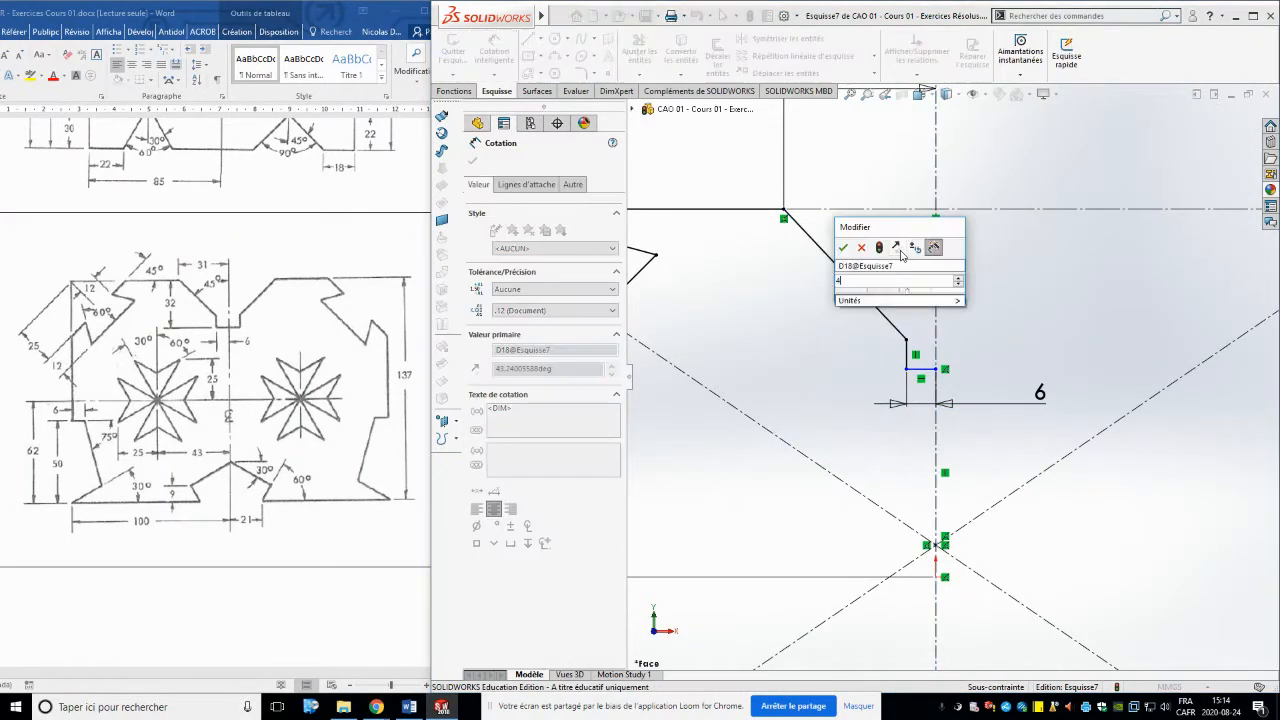
pyautogui.write('45')
pyautogui.press('Return')
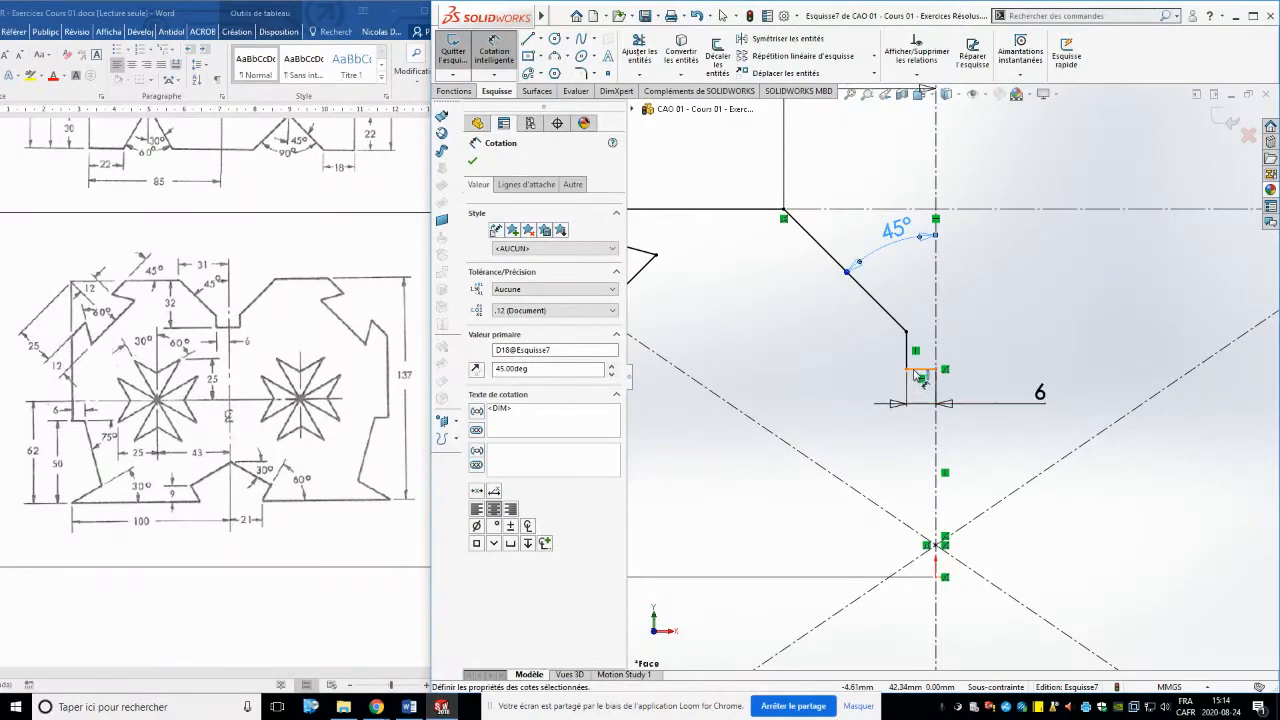
# Dimension the depth from the outline's upper edge to the upper notch's short horizontal line at 32 mm
pyautogui.click(918, 369)
pyautogui.click(757, 212)
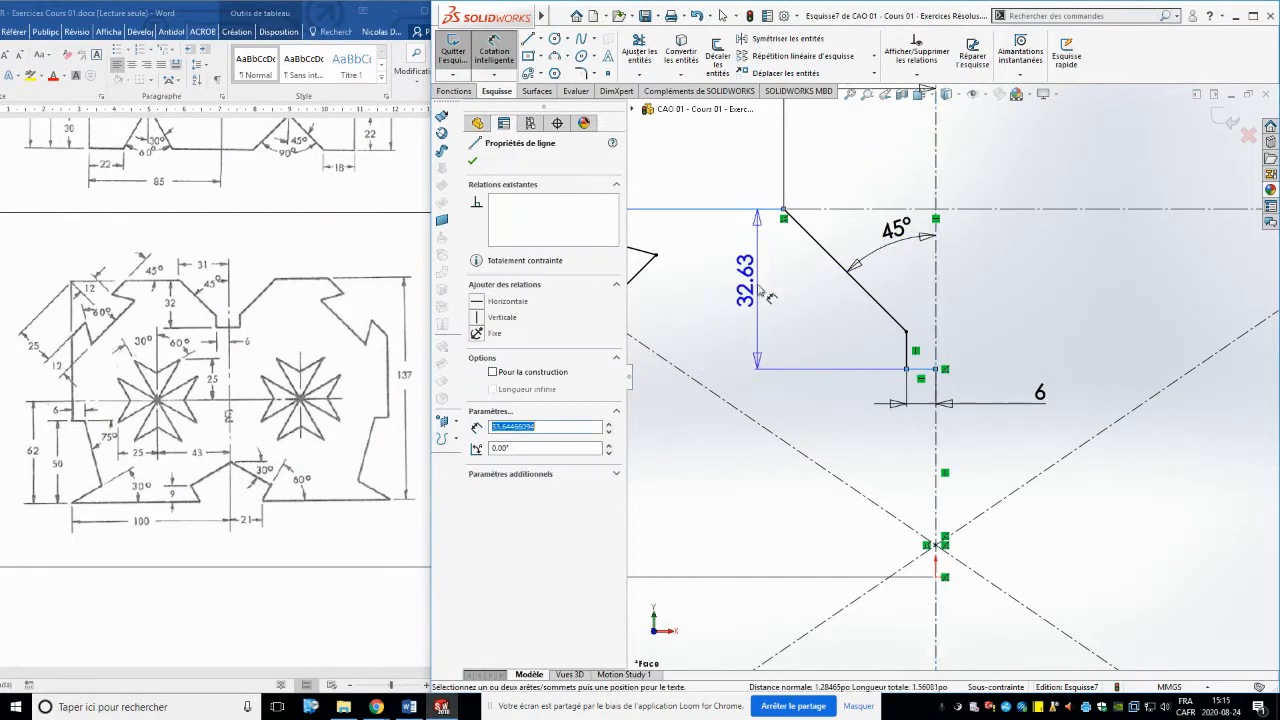
pyautogui.click(763, 297)
pyautogui.write('32')
pyautogui.press('Return')
# Hide the sketch relations and dimensions to inspect the bare outline, and show both again
pyautogui.scroll(6, 765, 322)
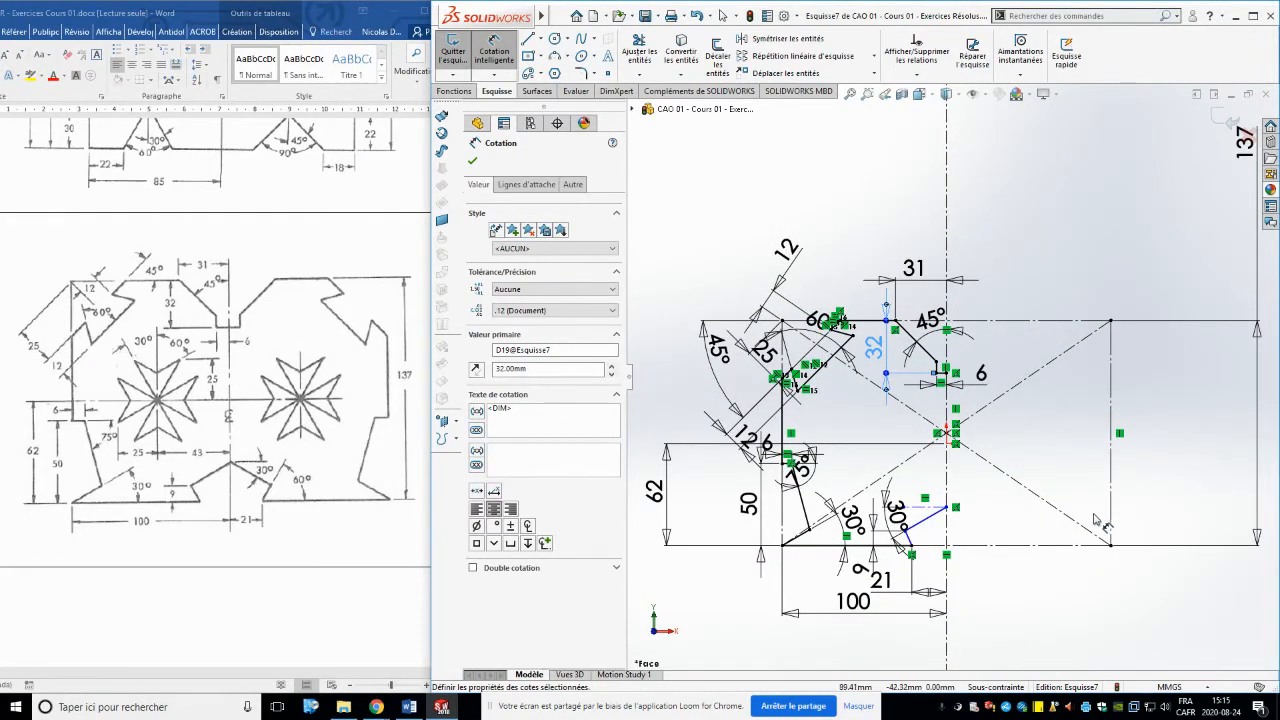
pyautogui.press('Escape')
pyautogui.click(986, 96)
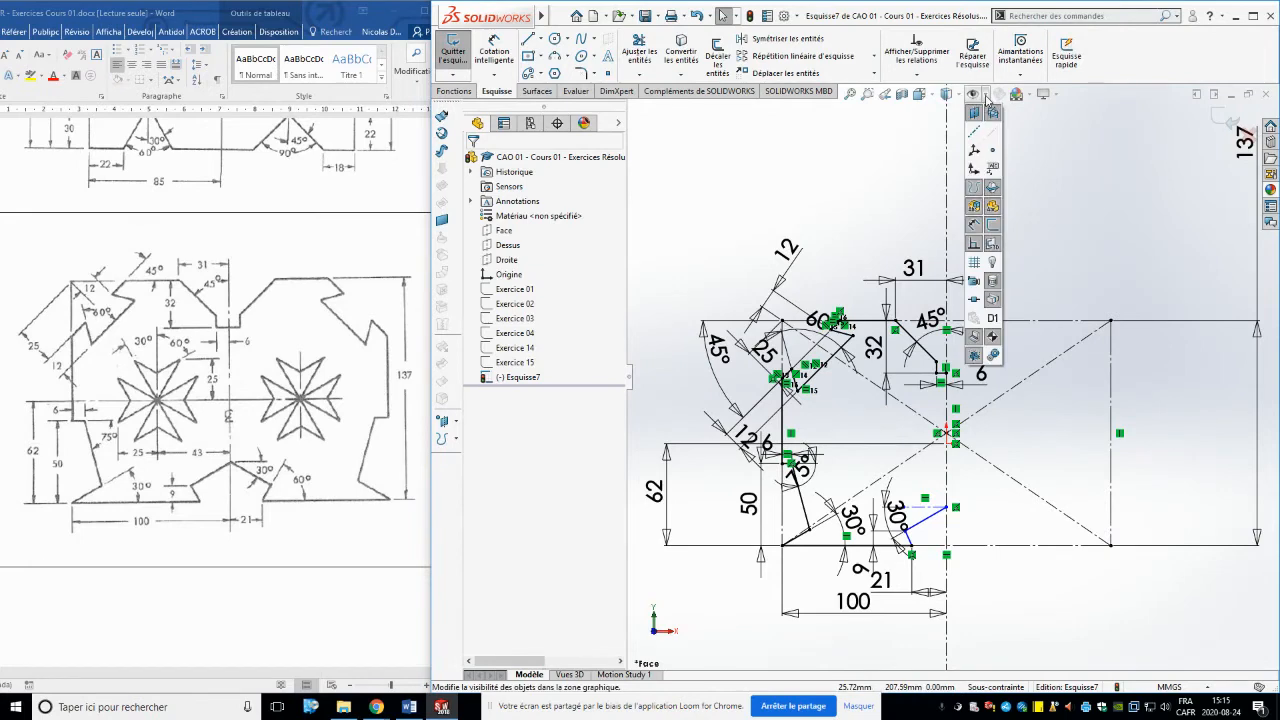
pyautogui.click(978, 247)
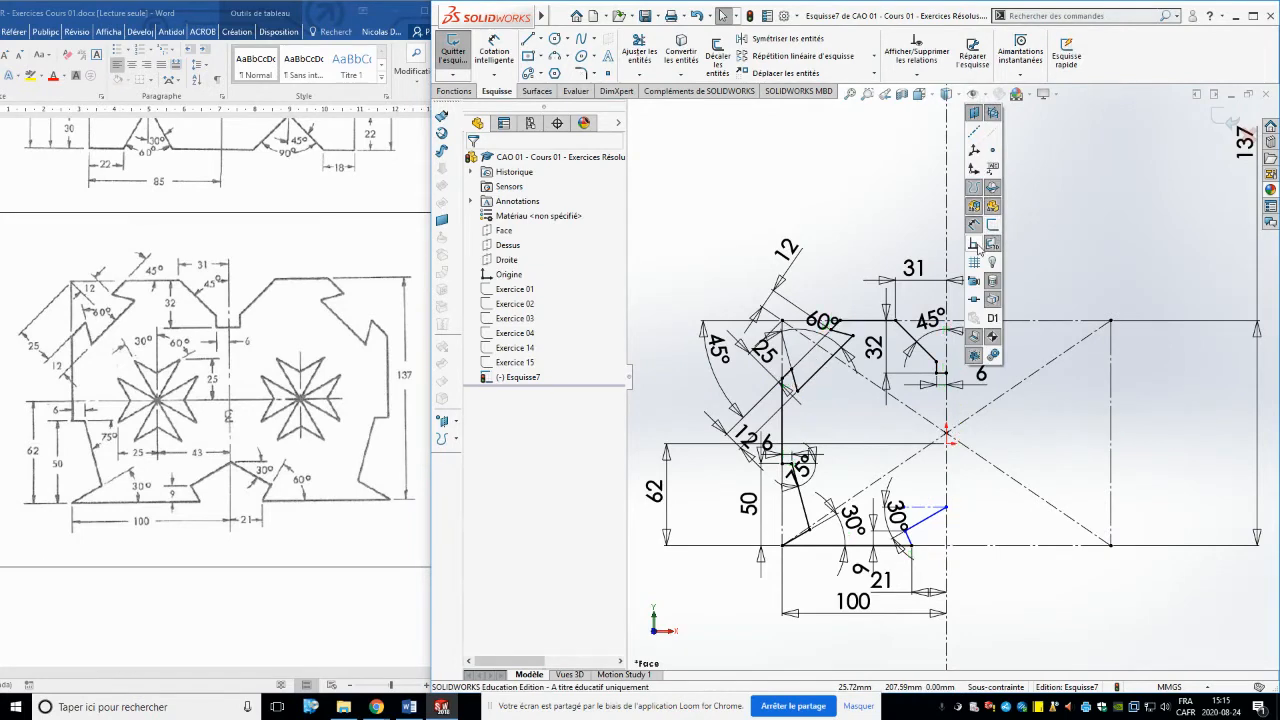
pyautogui.click(971, 226)
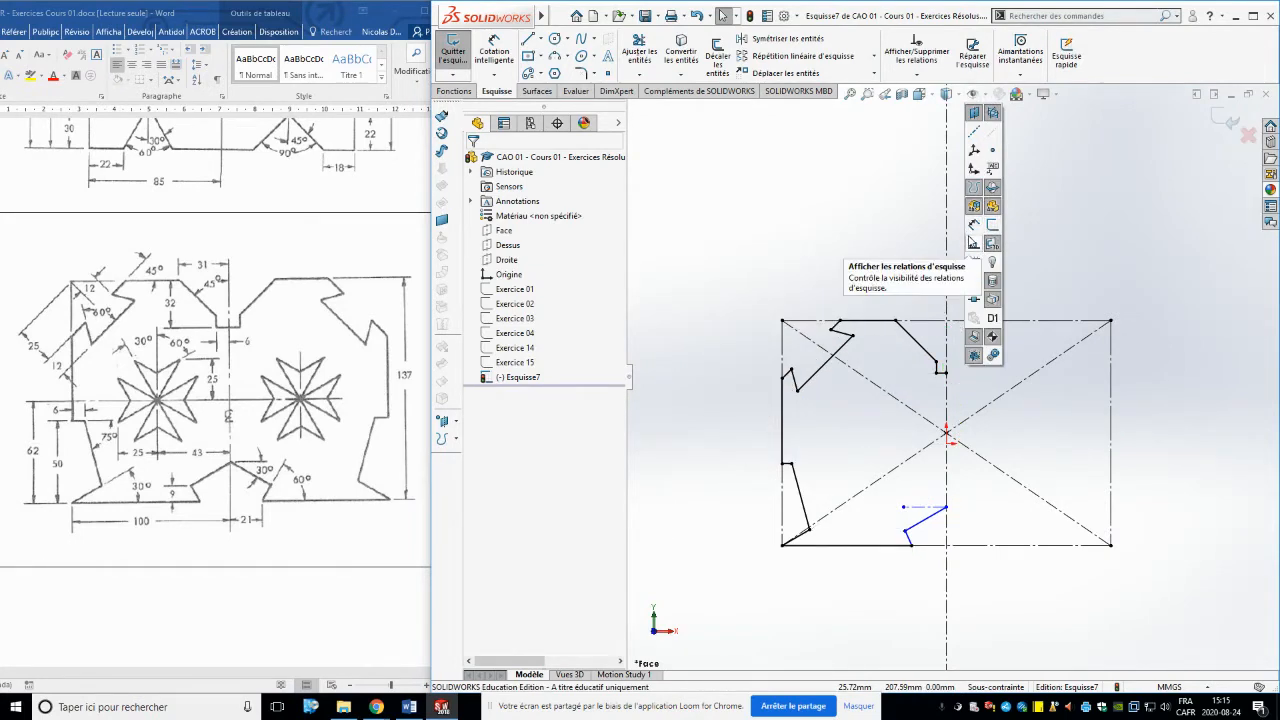
pyautogui.click(979, 229)
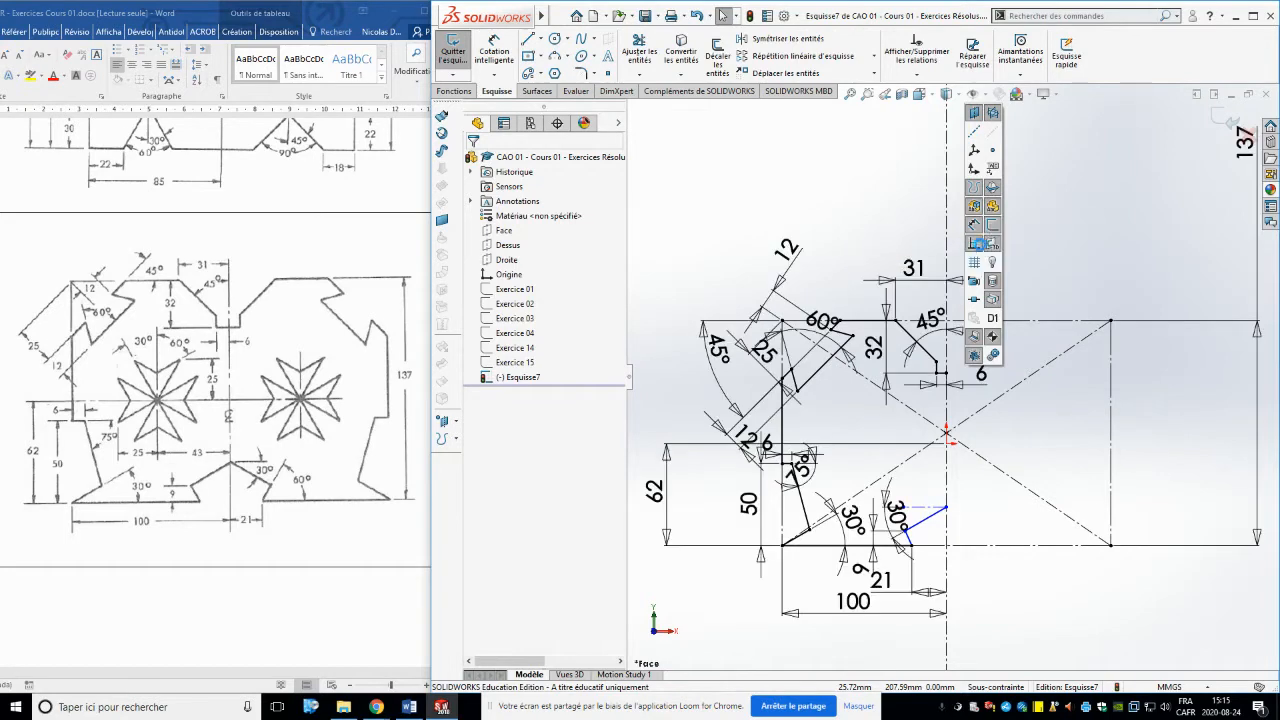
pyautogui.click(979, 245)
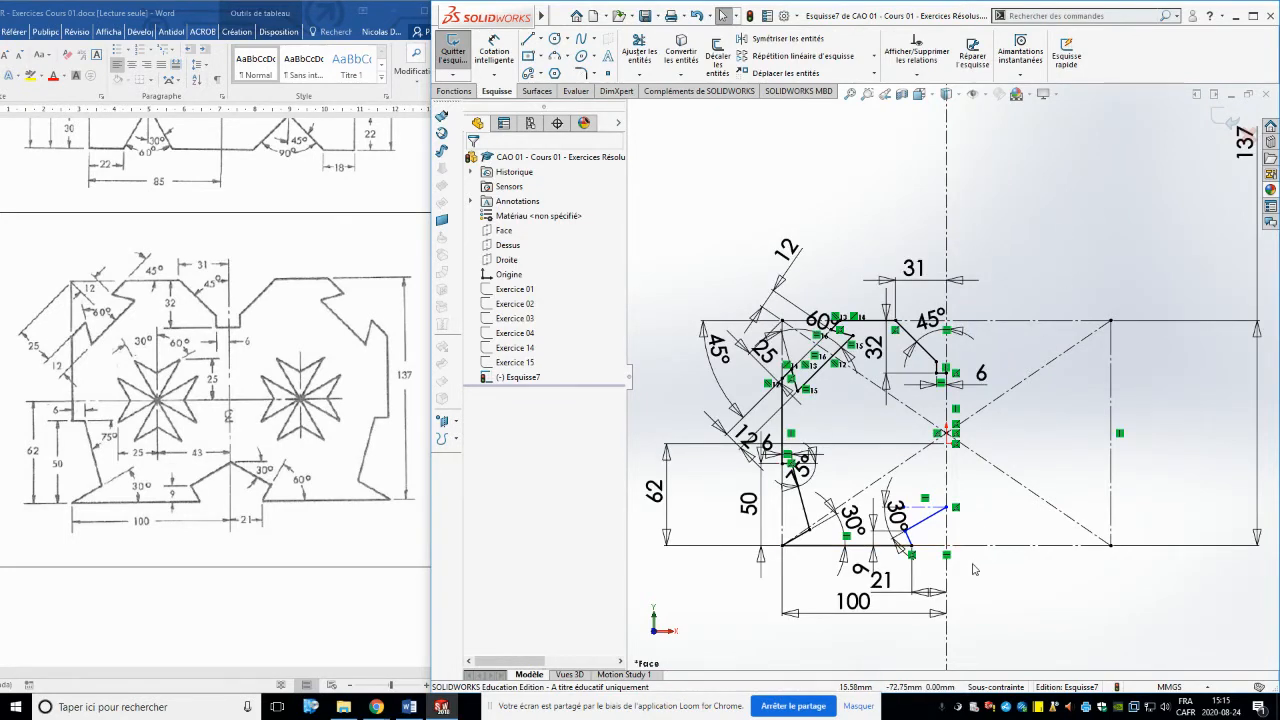
# Check the lower notch apex's freedom along the centerline and dimension the notch's short slanted line at 60° to the bottom edge
pyautogui.scroll(-3, 960, 560)
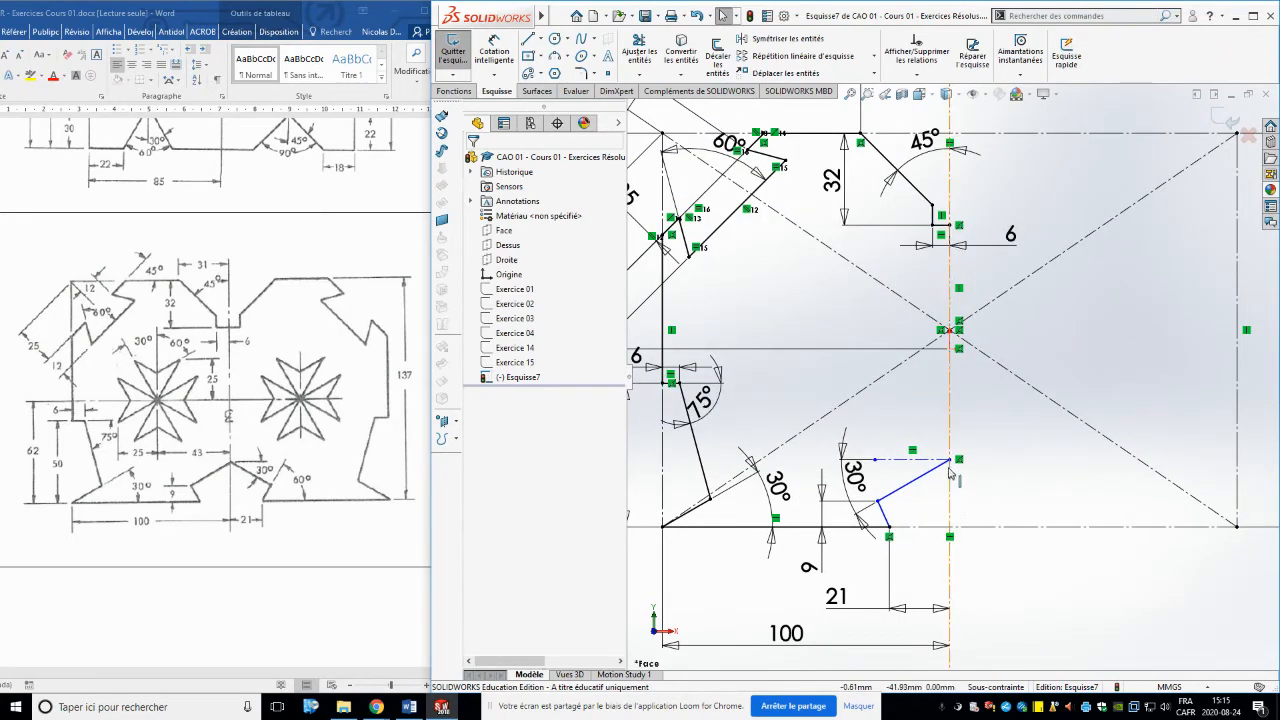
pyautogui.moveTo(951, 466)
pyautogui.mouseDown()
pyautogui.moveTo(953, 480)
pyautogui.moveTo(951, 457)
pyautogui.mouseUp()
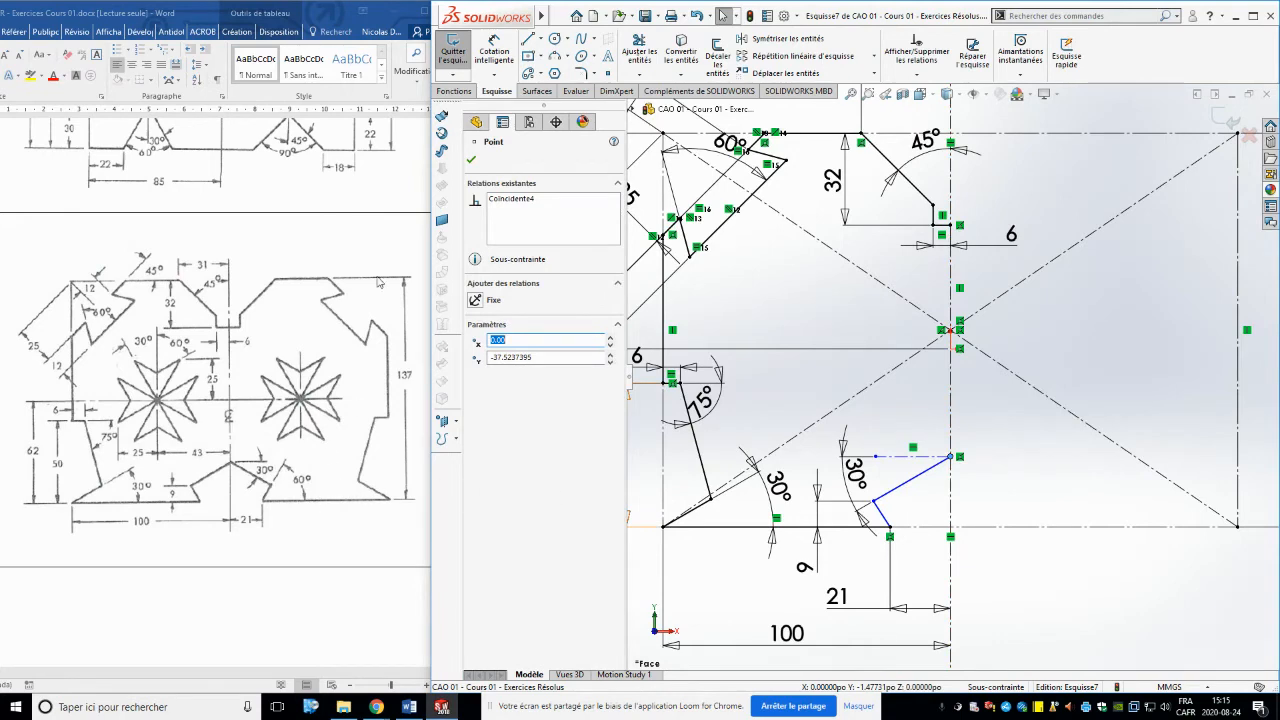
pyautogui.click(485, 55)
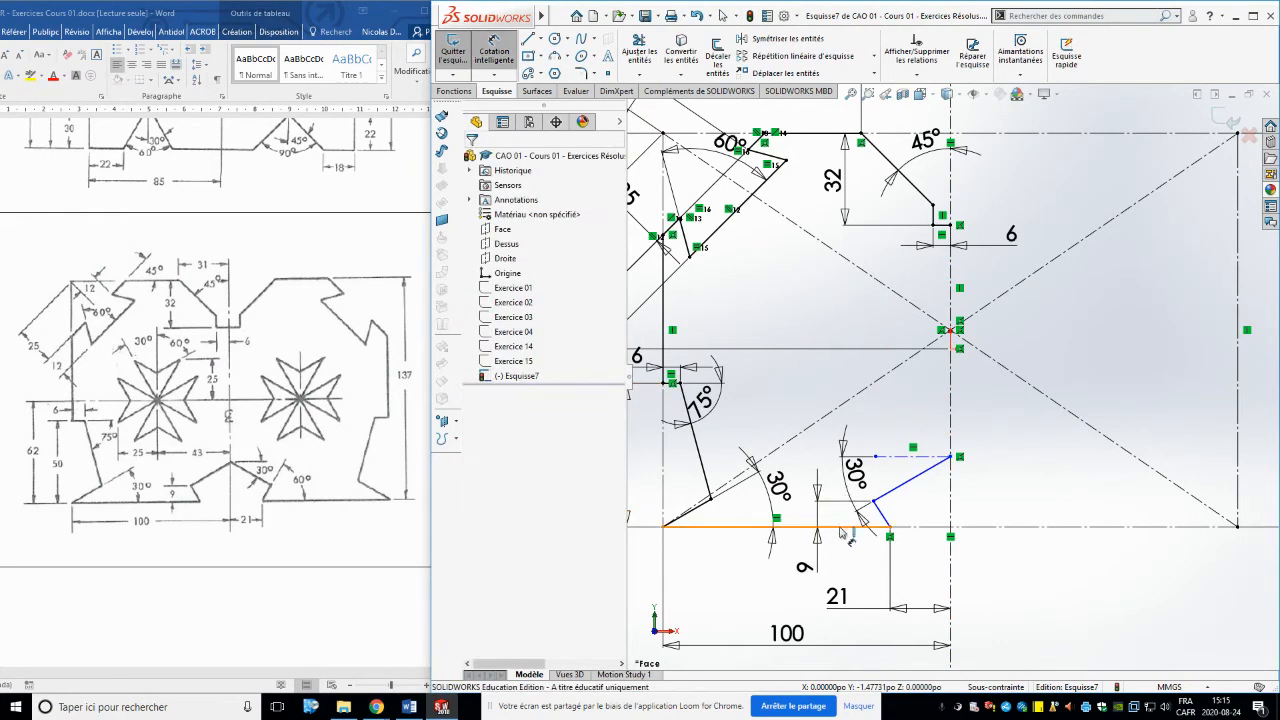
pyautogui.click(880, 521)
pyautogui.click(881, 513)
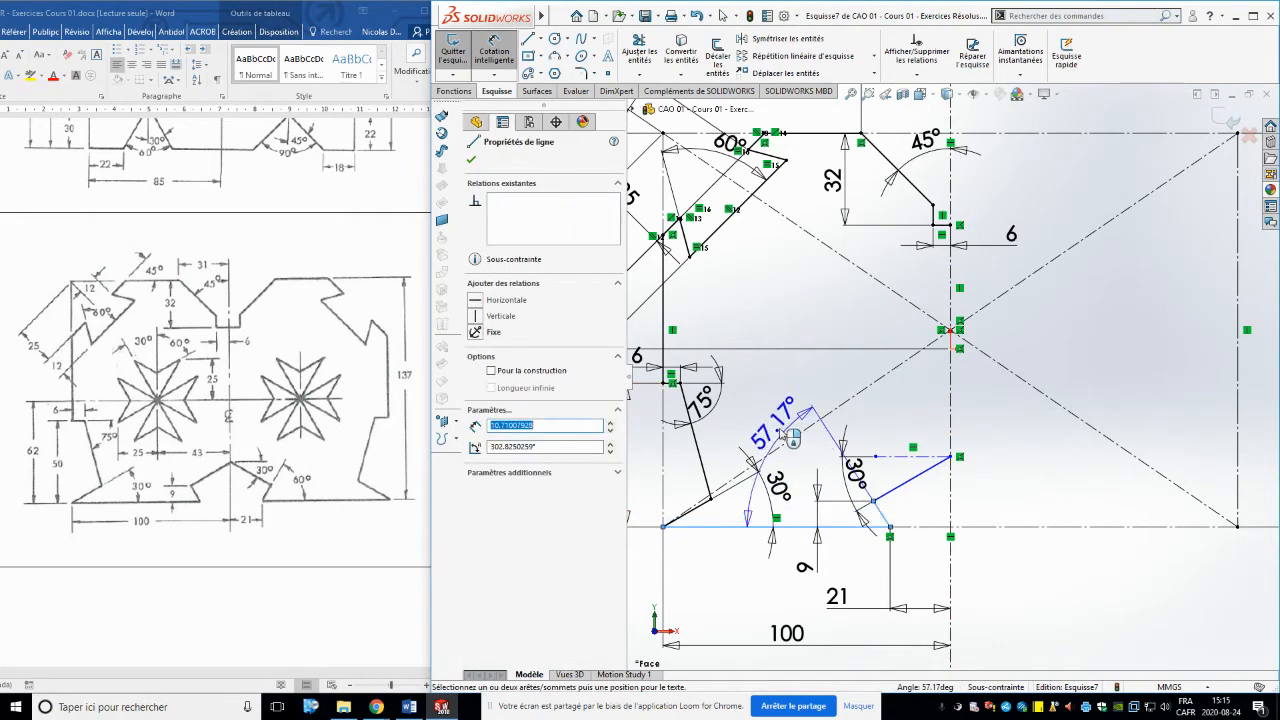
pyautogui.click(776, 420)
pyautogui.write('60')
pyautogui.press('Return')
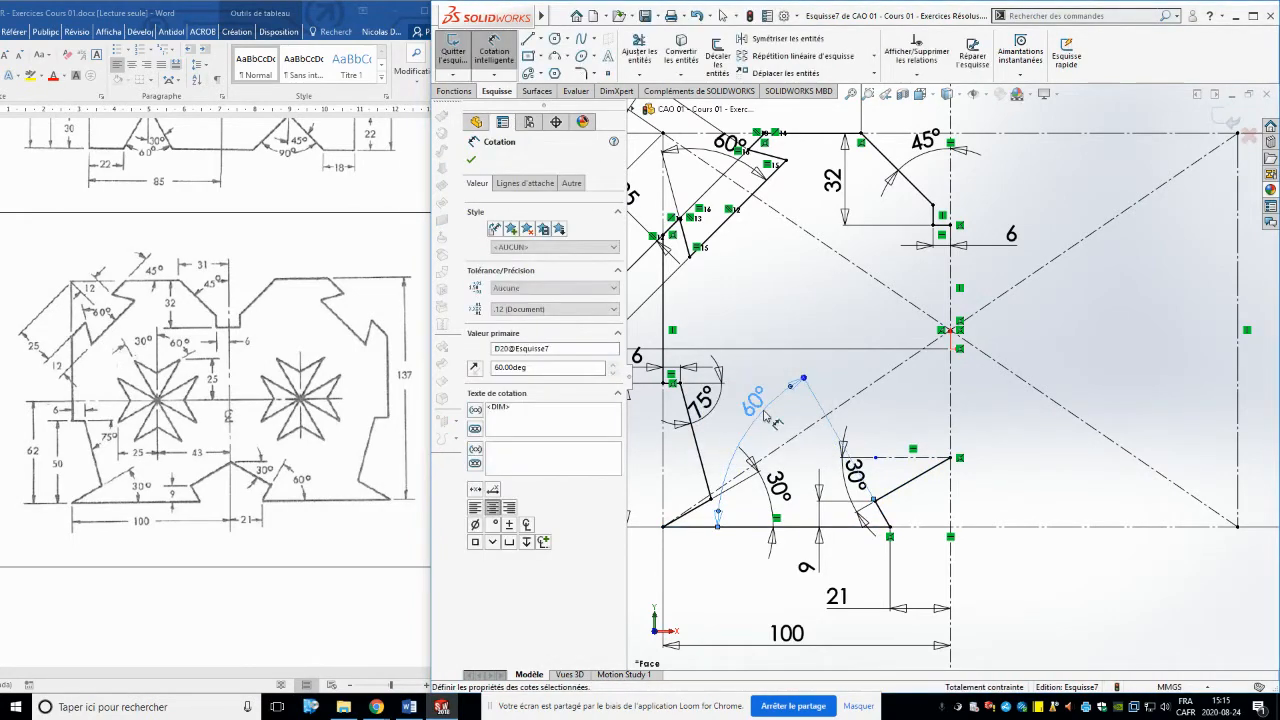
# Leave the dimensioning command and hide the sketch dimensions to clear the view of the outline
pyautogui.scroll(3, 965, 397)
pyautogui.press('Escape')
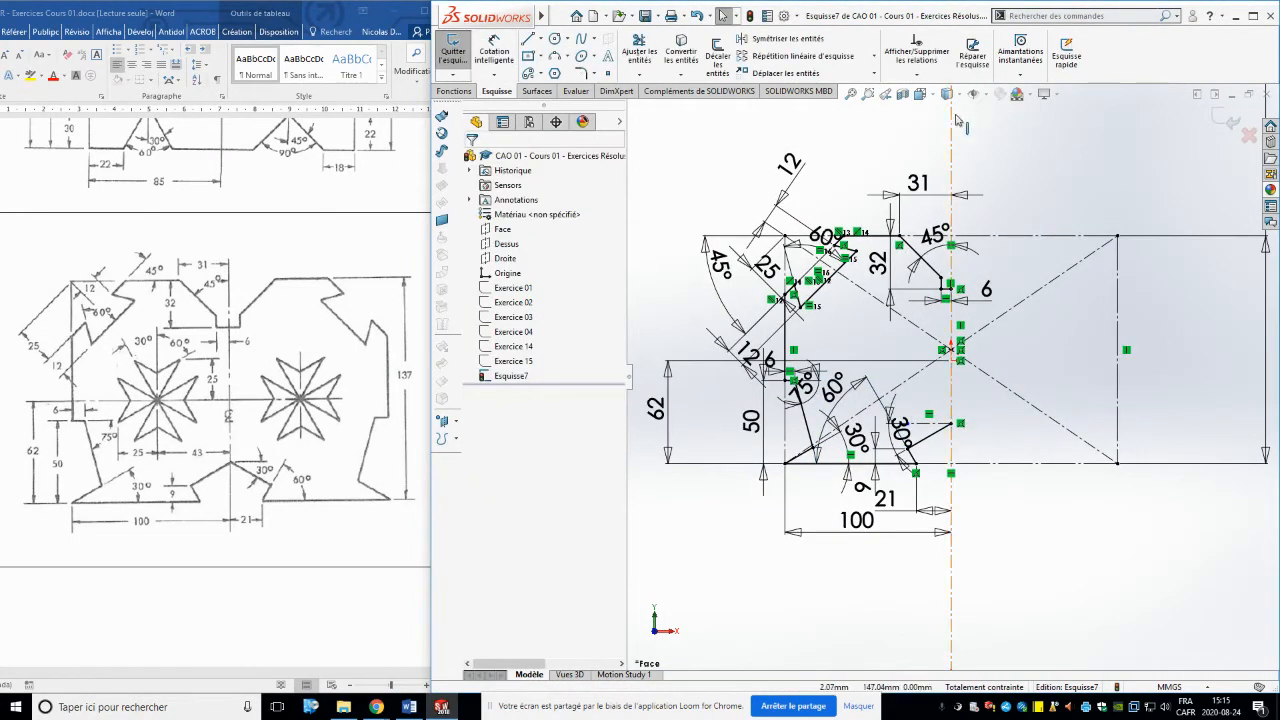
pyautogui.click(983, 94)
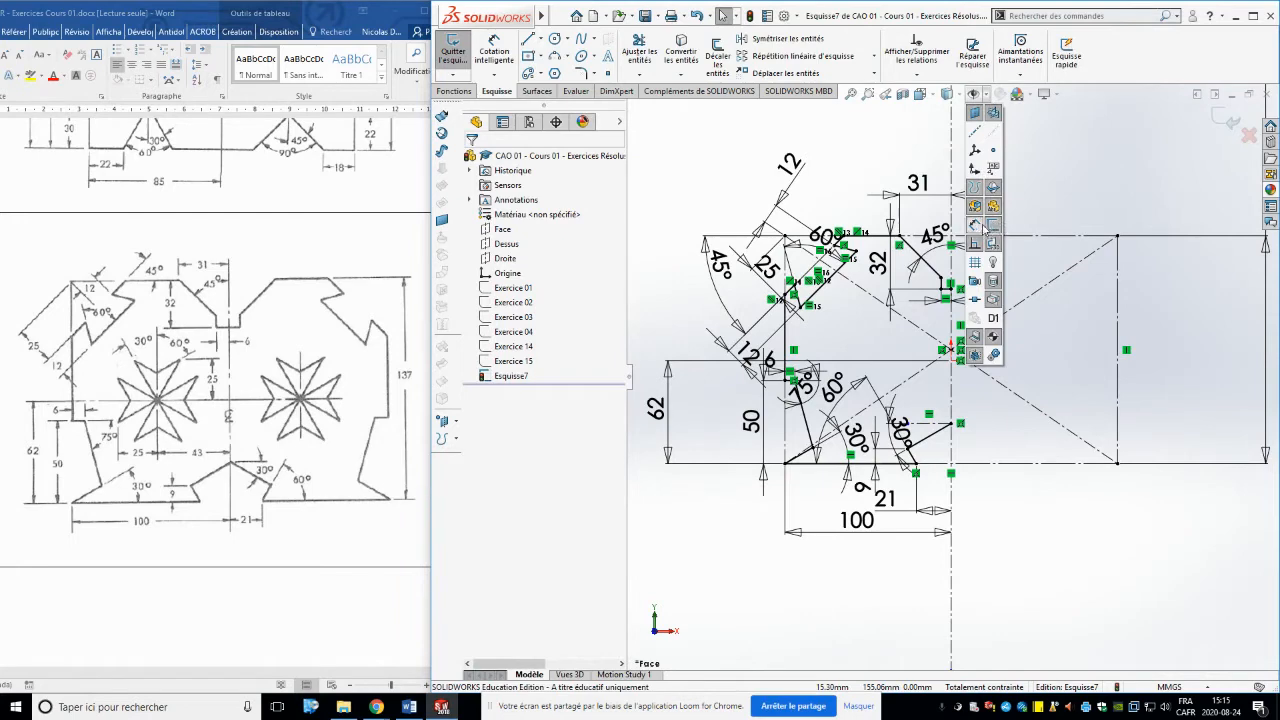
pyautogui.click(984, 226)
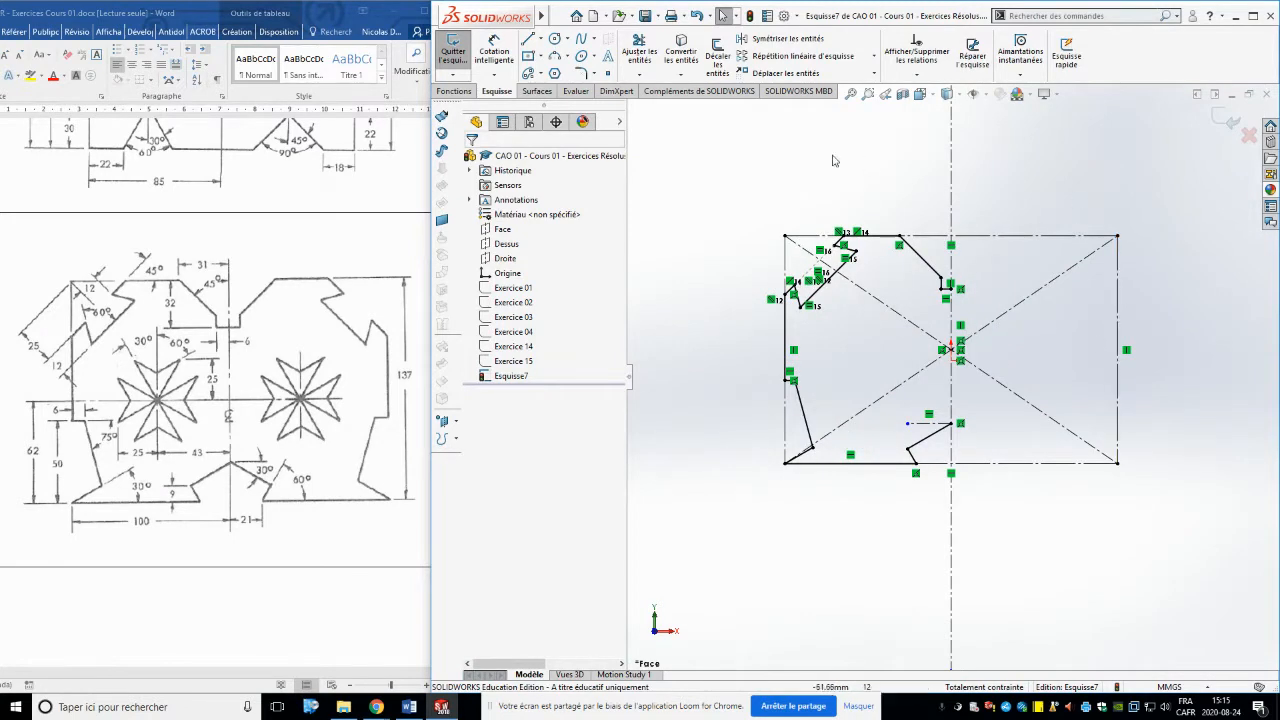
# Mirror all the solid outline lines of the plate's left half about the vertical centerline, keeping the originals
pyautogui.click(780, 40)
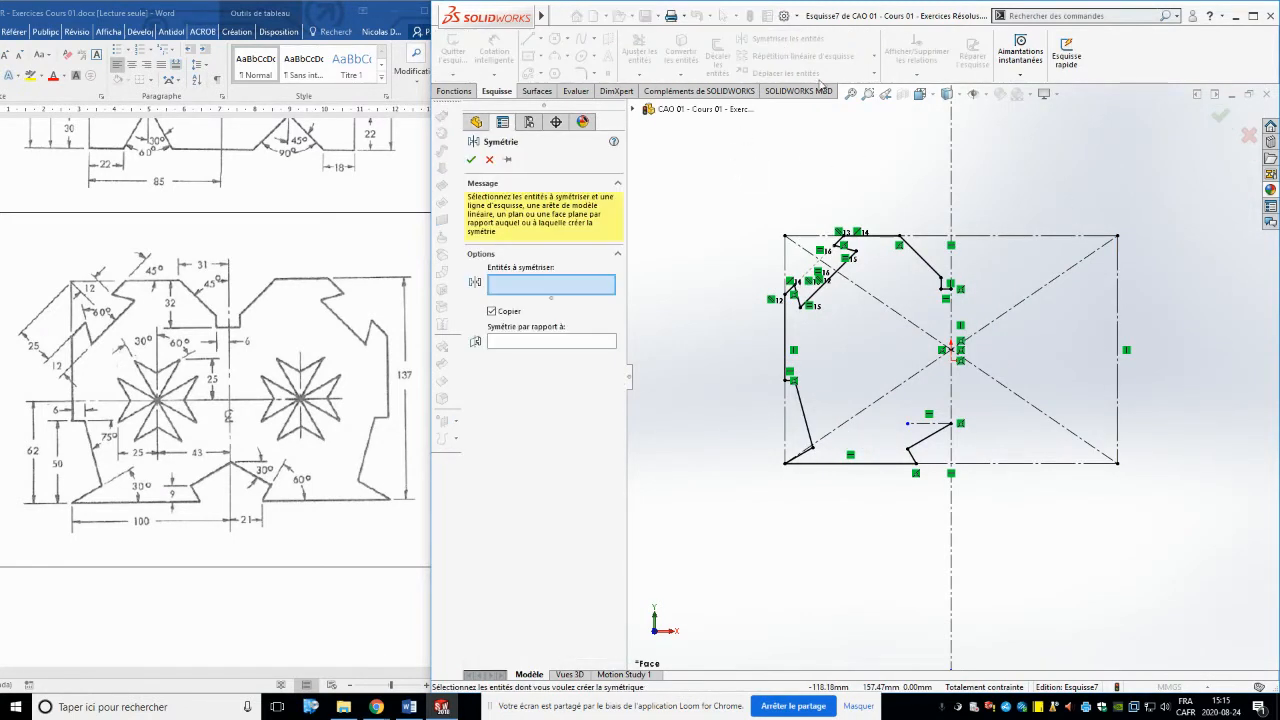
pyautogui.scroll(-1, 925, 292)
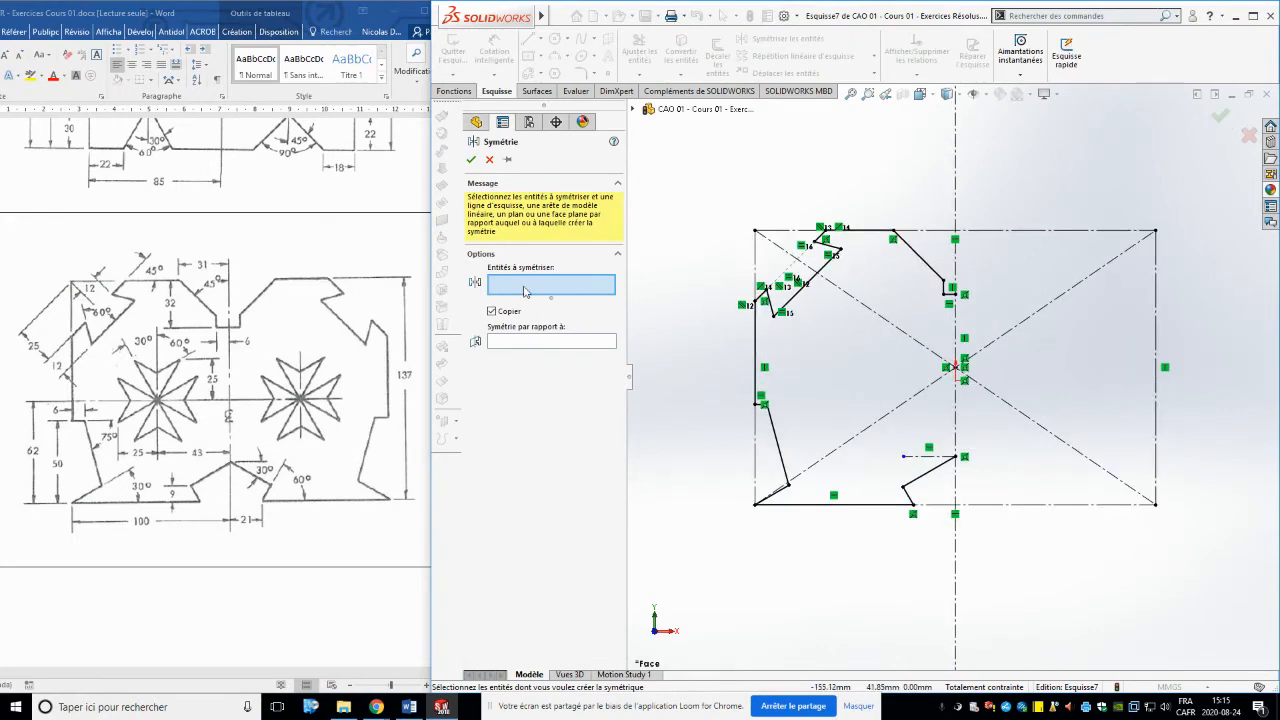
pyautogui.scroll(-3, 935, 305)
pyautogui.click(970, 303)
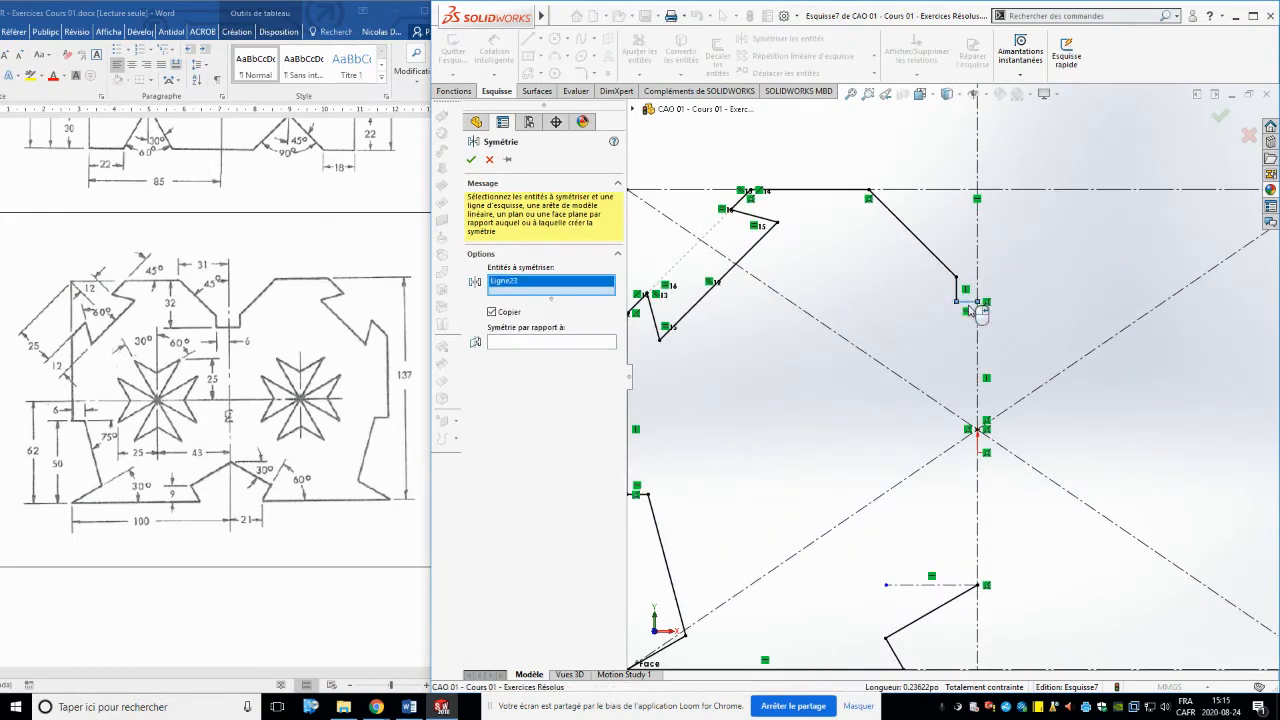
pyautogui.click(957, 291)
pyautogui.click(944, 265)
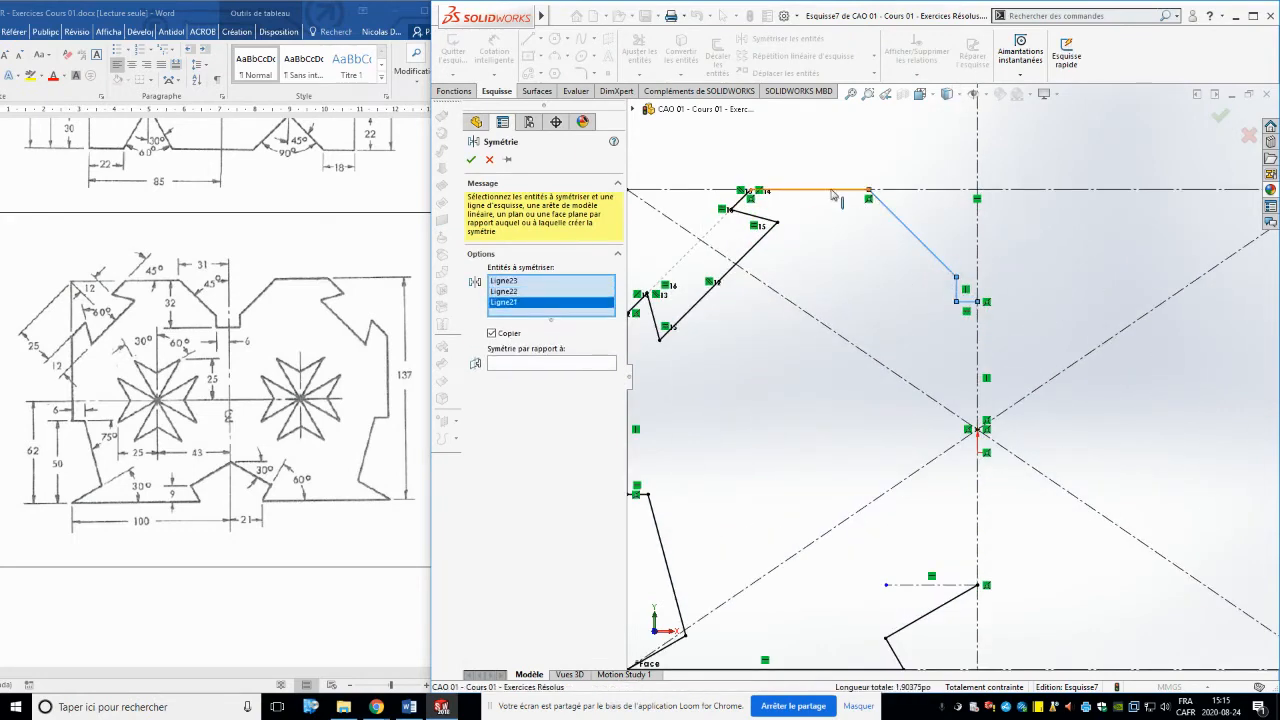
pyautogui.click(831, 191)
pyautogui.click(745, 205)
pyautogui.click(763, 211)
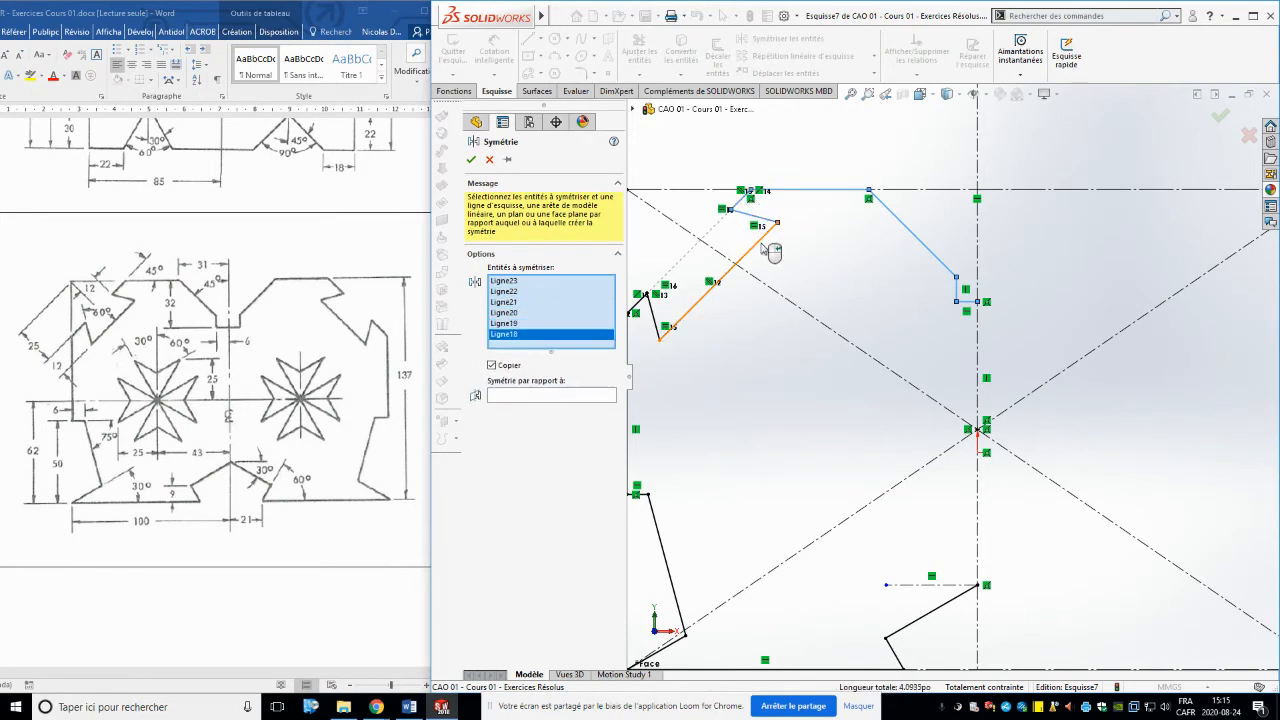
pyautogui.click(765, 235)
pyautogui.click(657, 326)
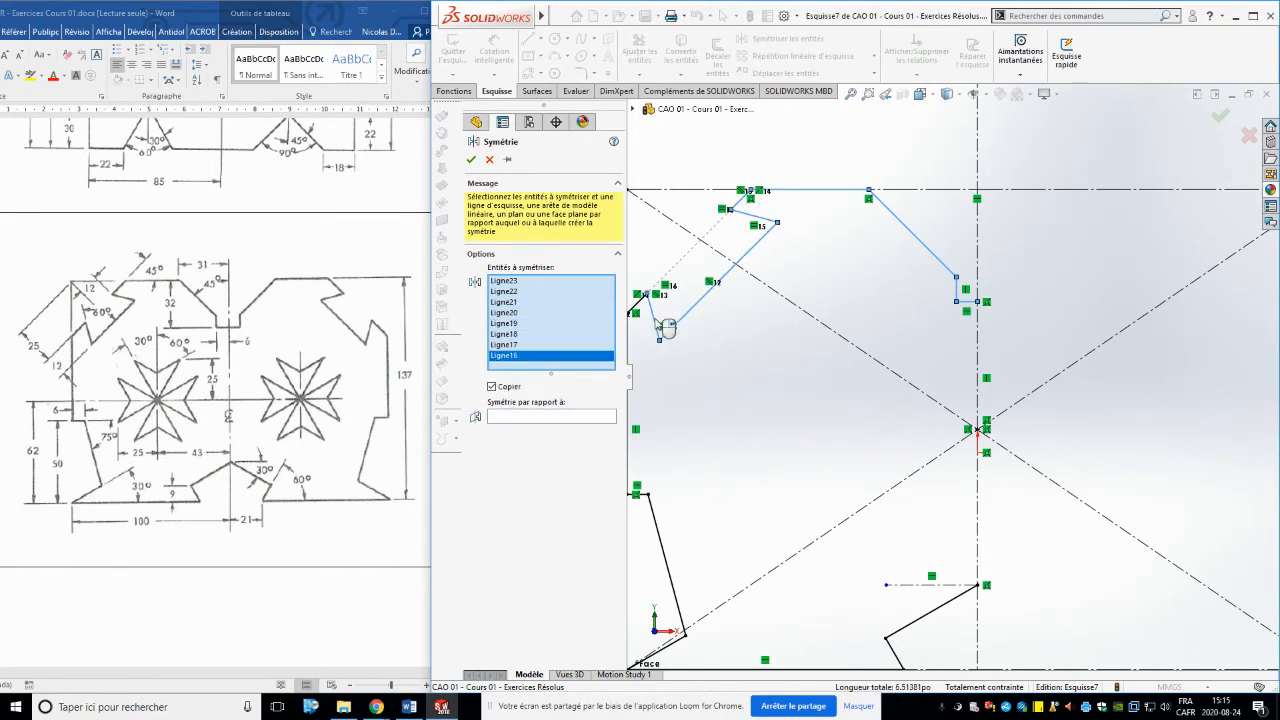
pyautogui.press('f')
pyautogui.click(692, 317)
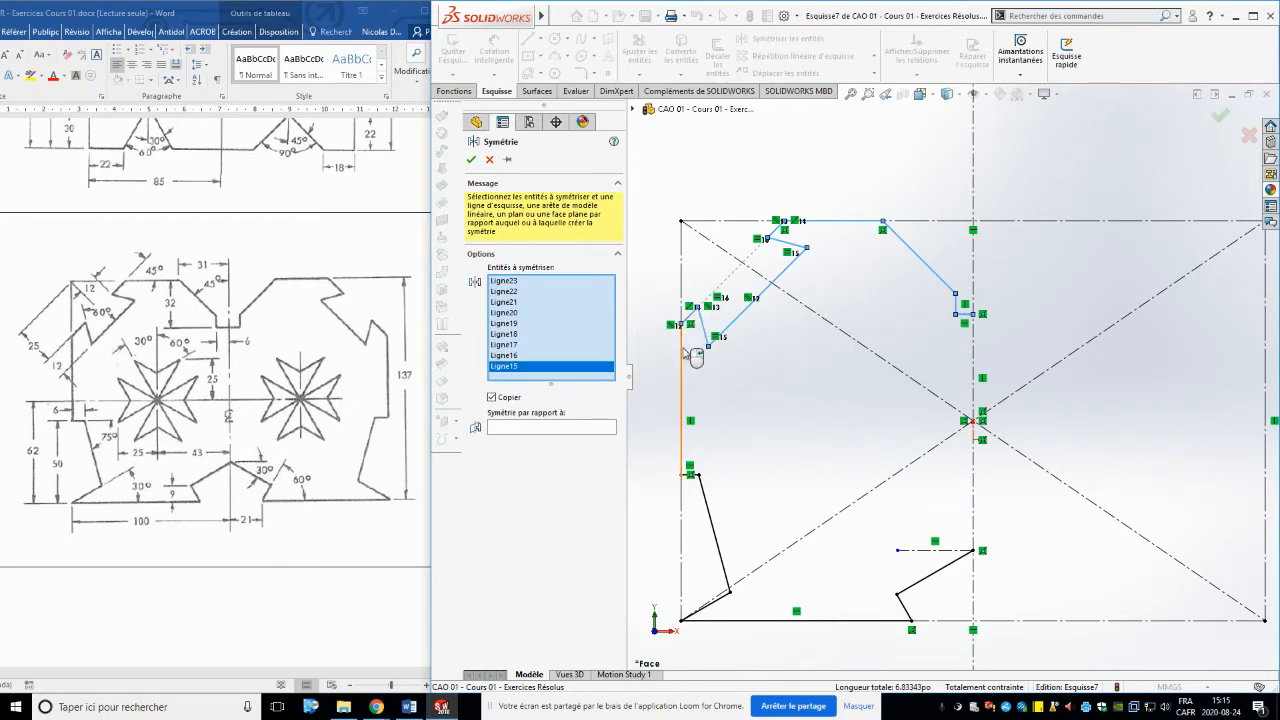
pyautogui.click(685, 351)
pyautogui.scroll(-4, 690, 597)
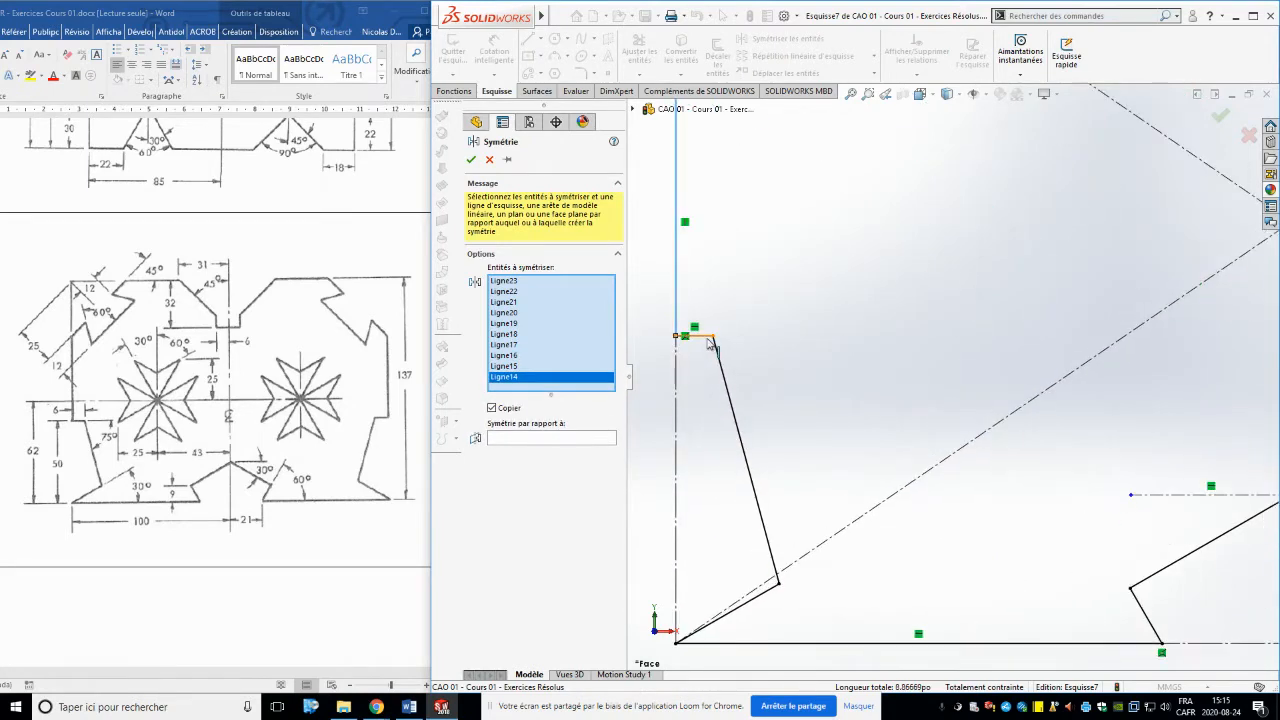
pyautogui.click(708, 337)
pyautogui.click(720, 363)
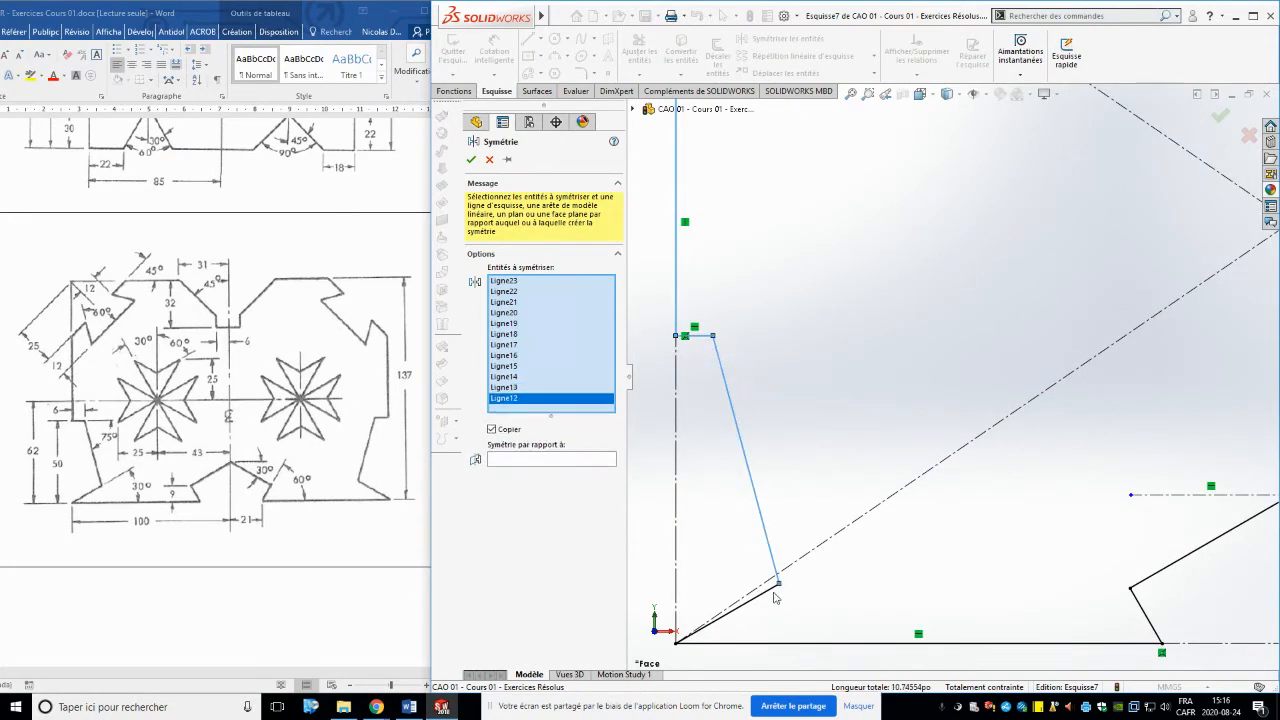
pyautogui.click(772, 595)
pyautogui.click(1025, 643)
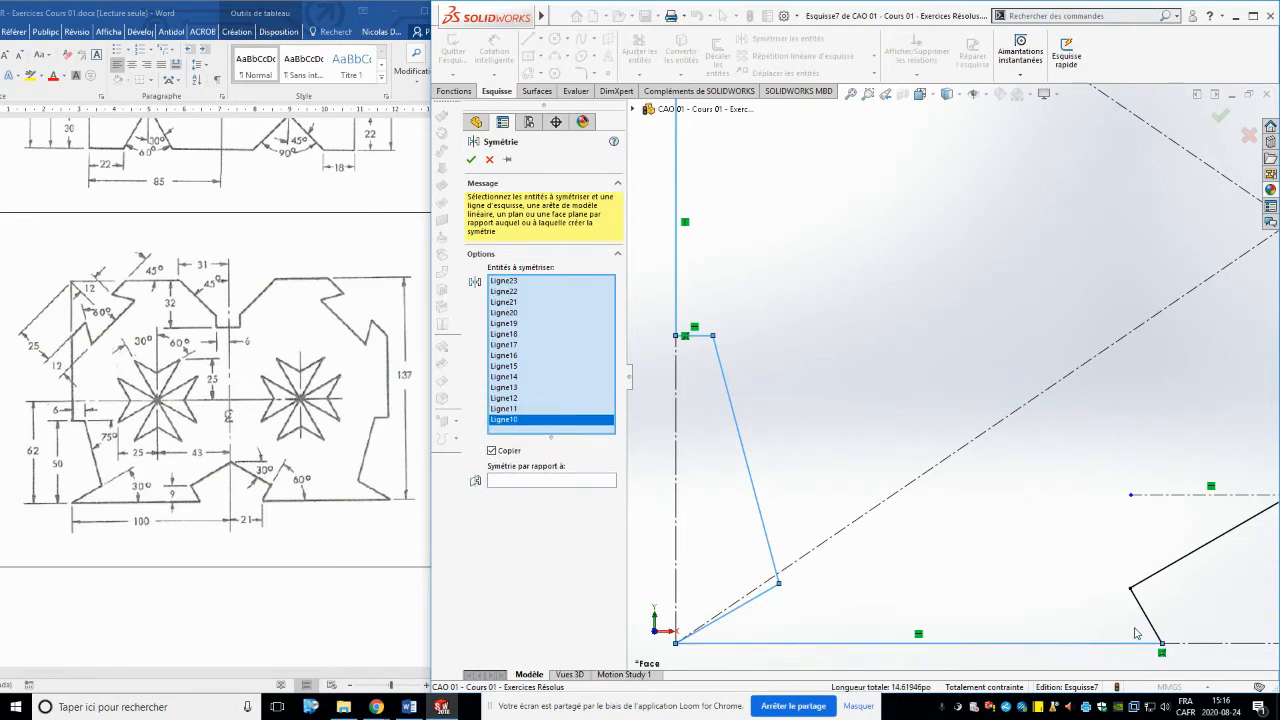
pyautogui.click(1151, 629)
pyautogui.click(1166, 573)
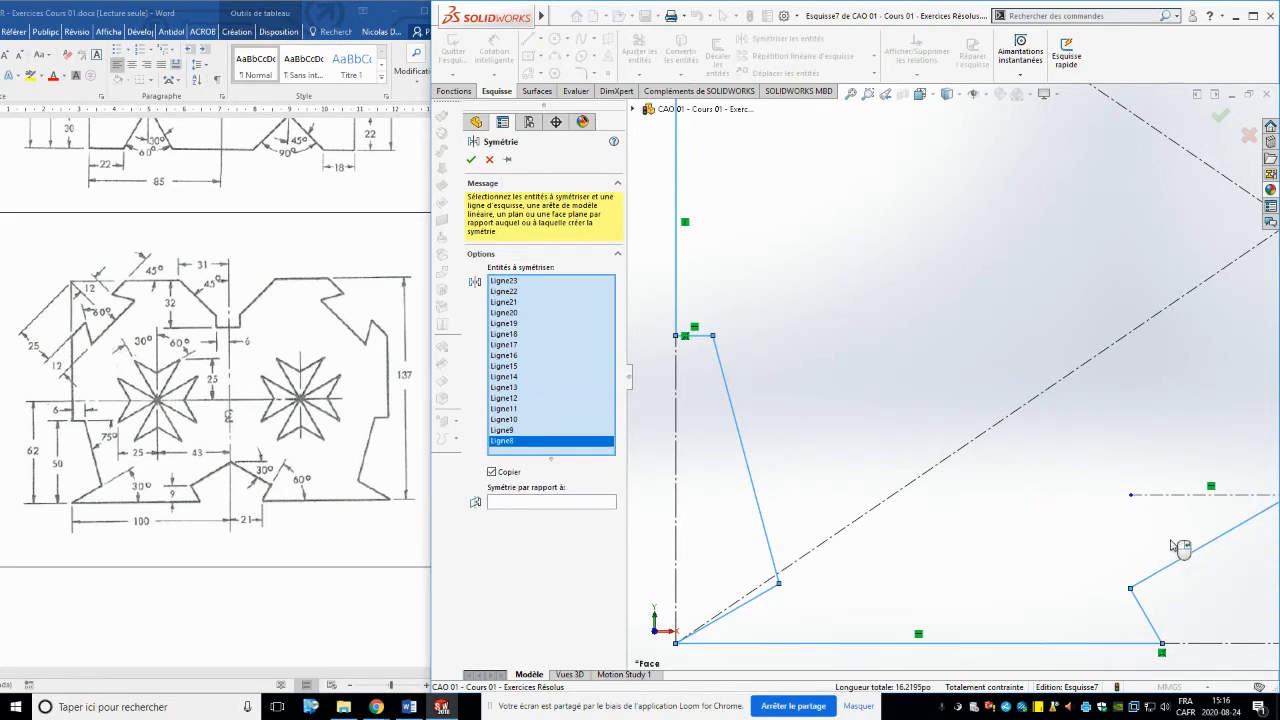
pyautogui.scroll(5, 1171, 543)
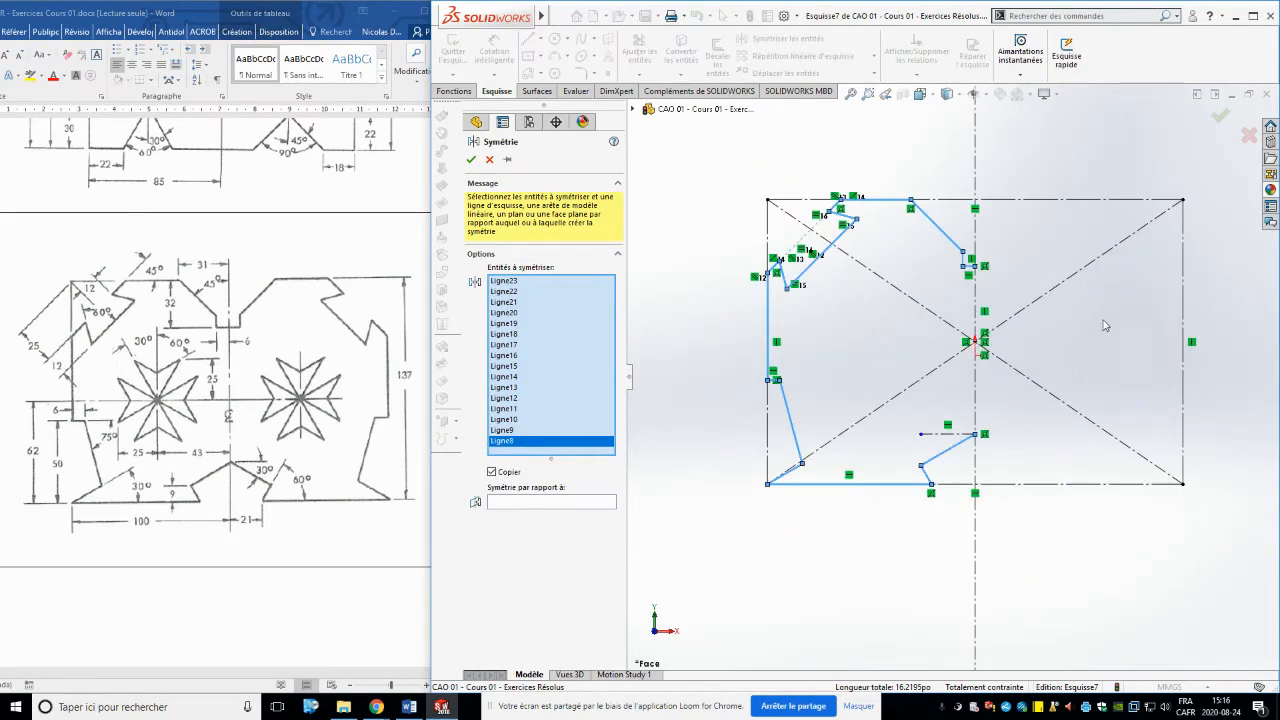
pyautogui.click(565, 503)
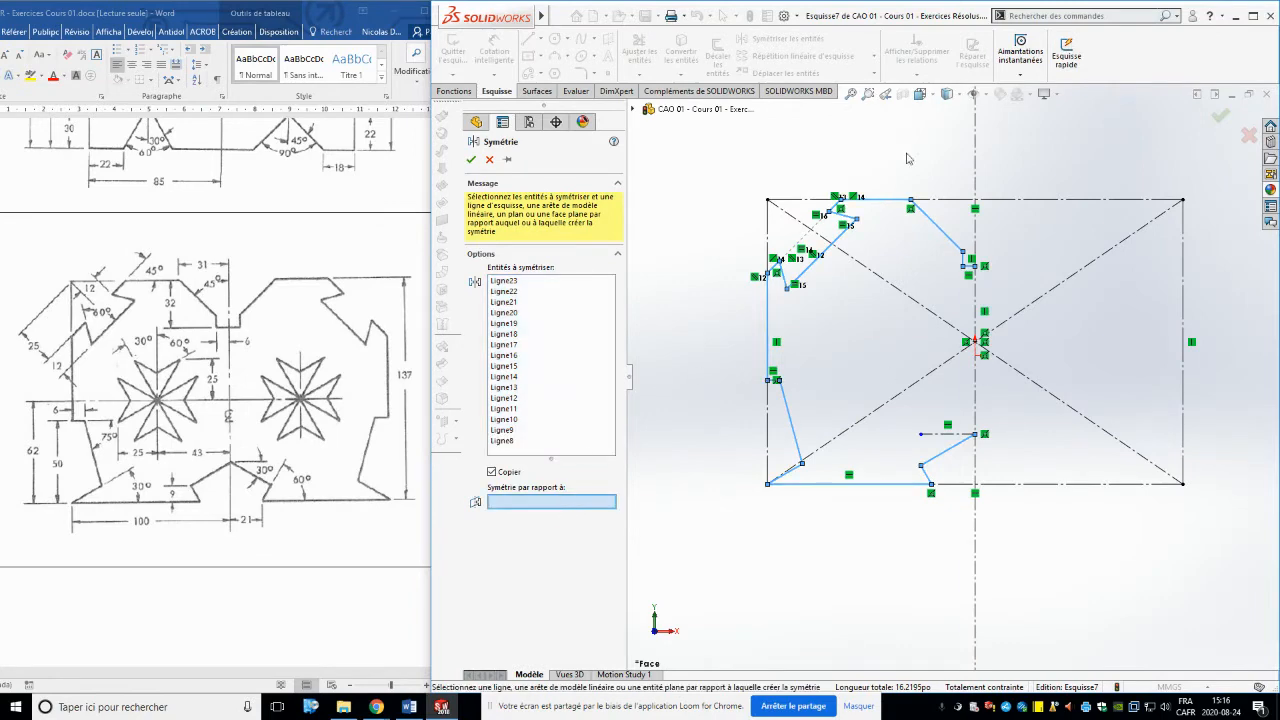
pyautogui.click(977, 149)
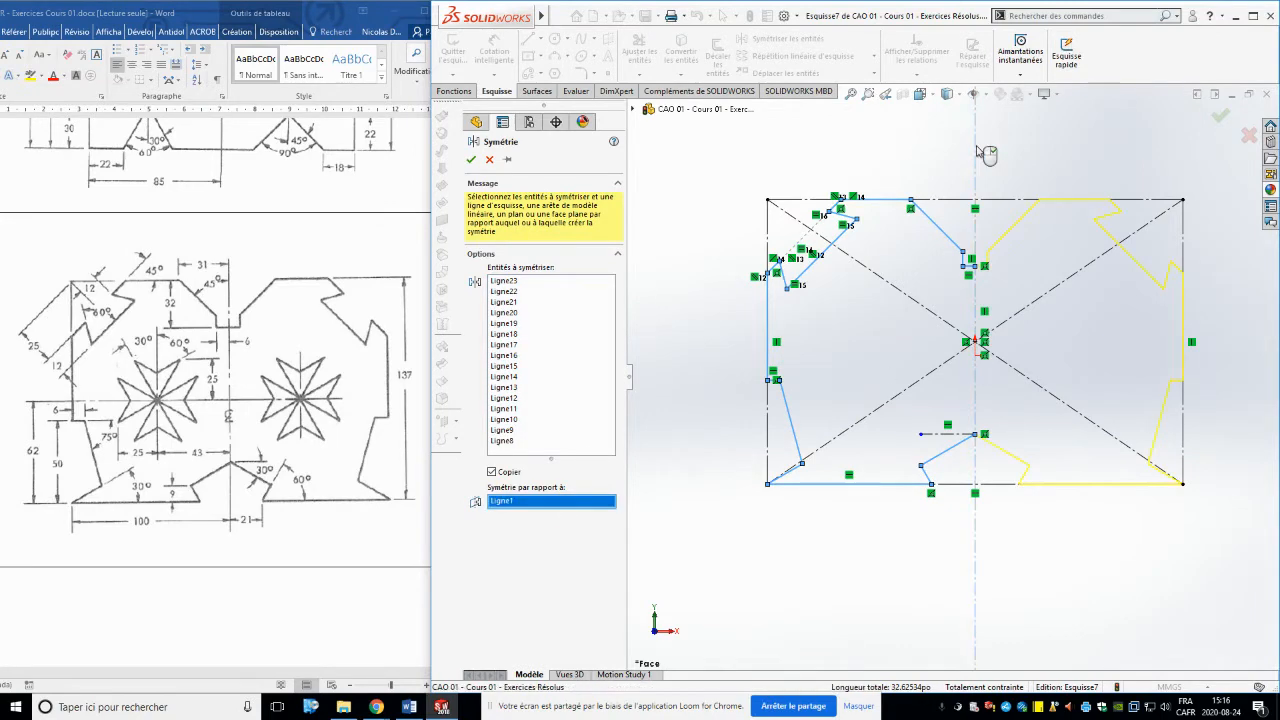
pyautogui.click(471, 161)
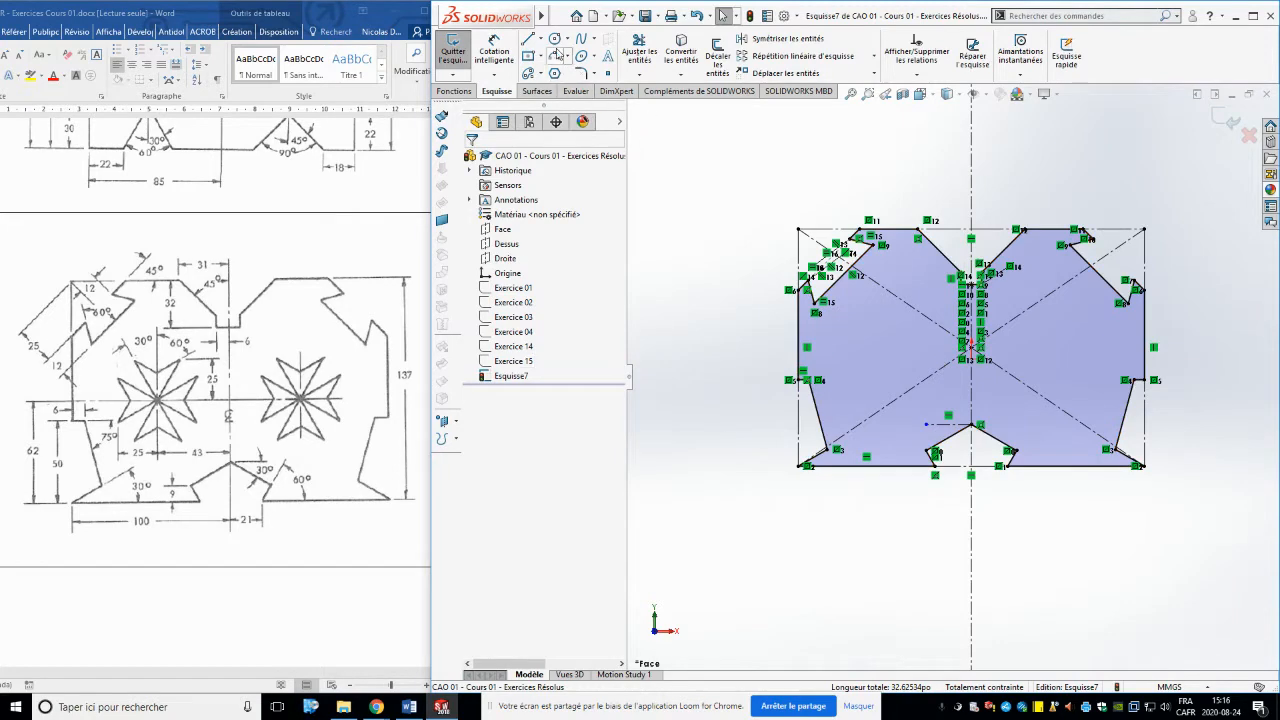
# Draw a horizontal construction line level with the rectangle's center in the left half, and a vertical one about 29 mm long crossing its midpoint
pyautogui.click(541, 38)
pyautogui.click(580, 73)
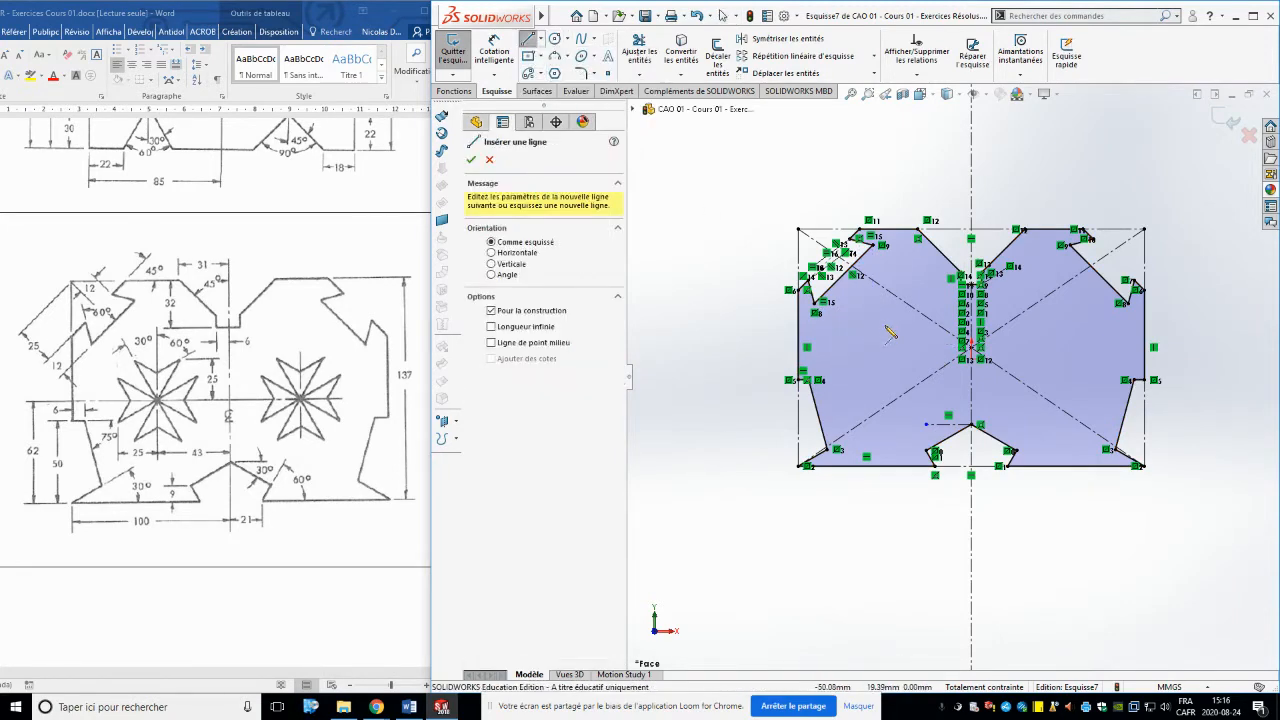
pyautogui.scroll(-2, 905, 355)
pyautogui.scroll(-1, 905, 358)
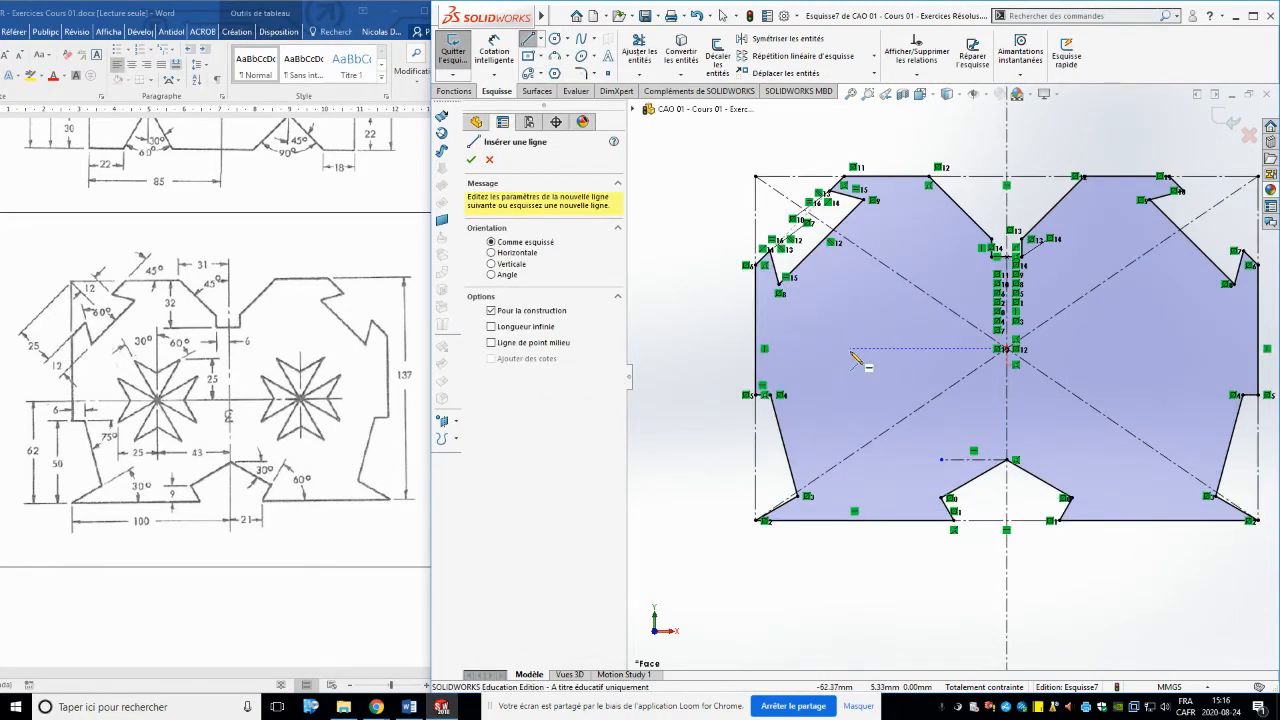
pyautogui.click(851, 350)
pyautogui.click(913, 349)
pyautogui.press('Escape')
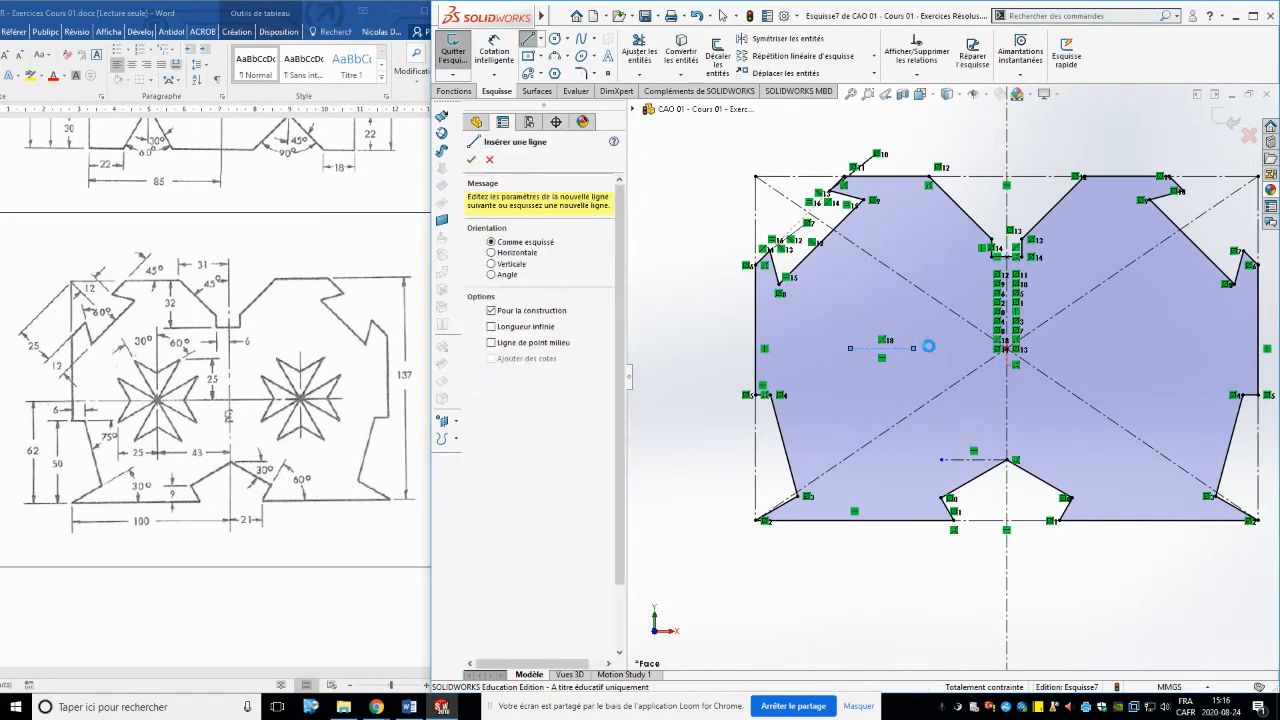
pyautogui.click(881, 312)
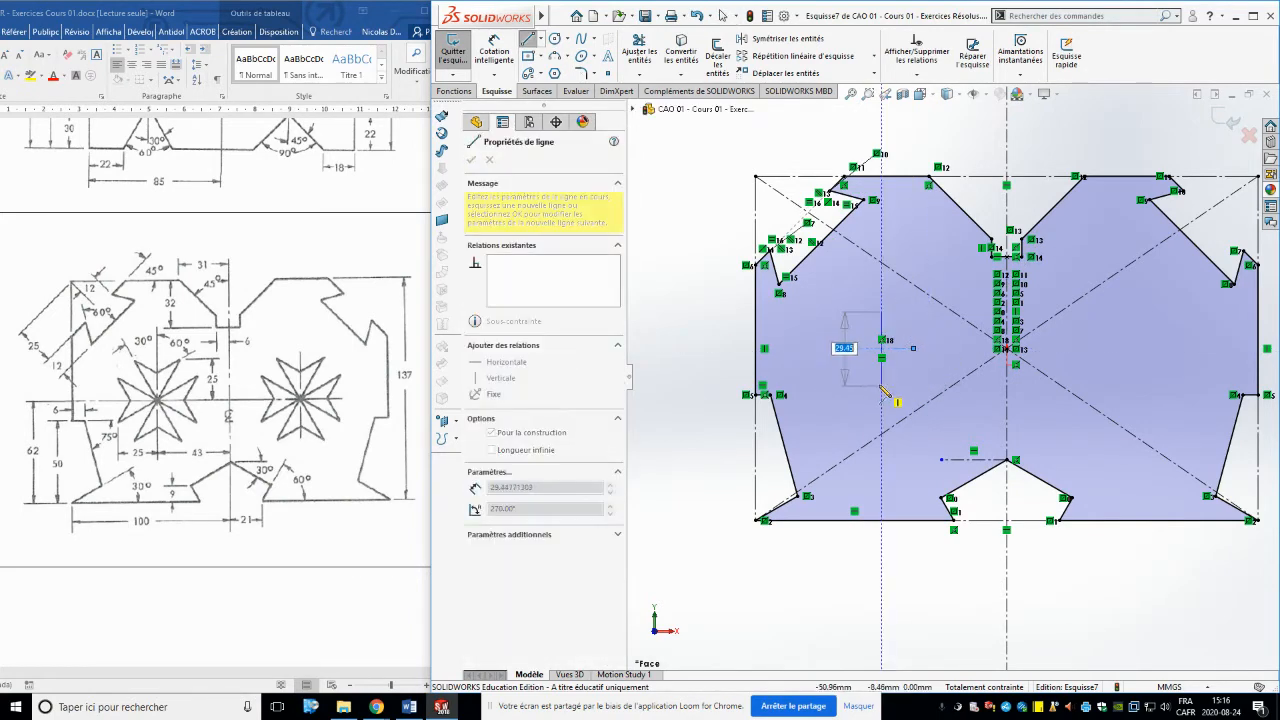
pyautogui.click(881, 384)
pyautogui.press('Escape')
# Dimension the distance from the short vertical construction line to the plate's vertical centerline at 43 mm
pyautogui.click(492, 45)
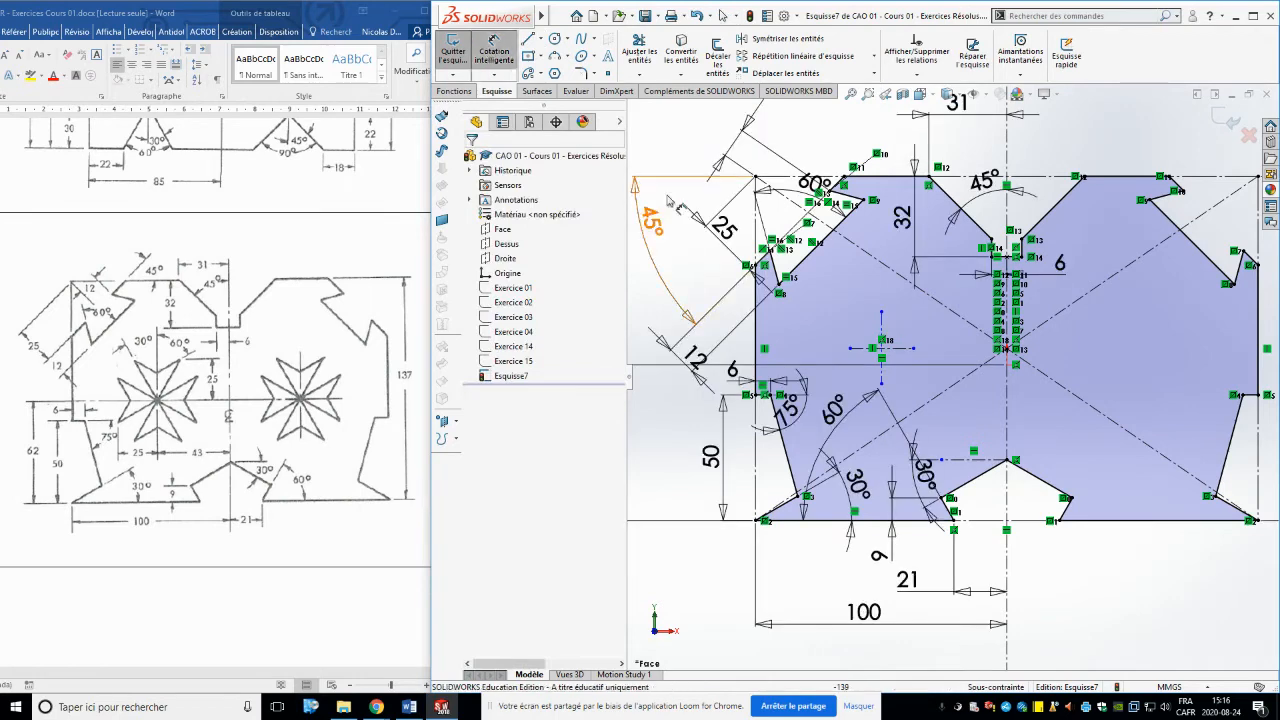
pyautogui.click(882, 384)
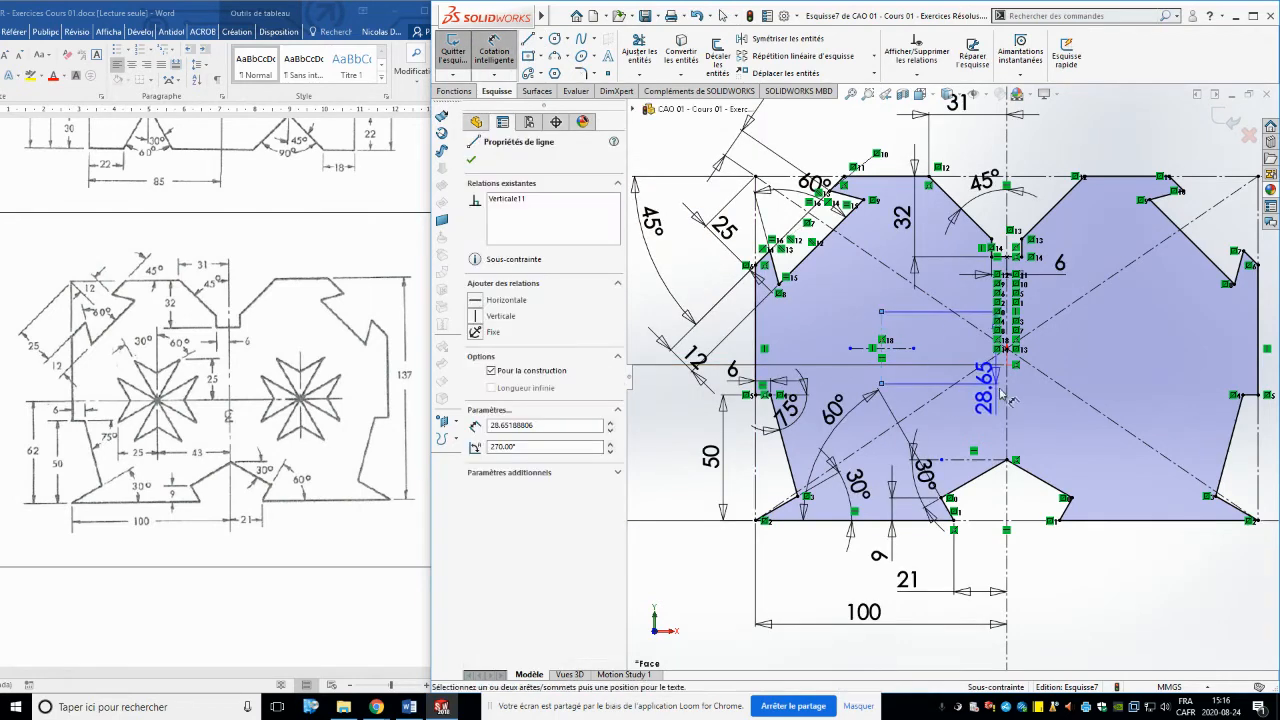
pyautogui.click(1006, 410)
pyautogui.click(975, 425)
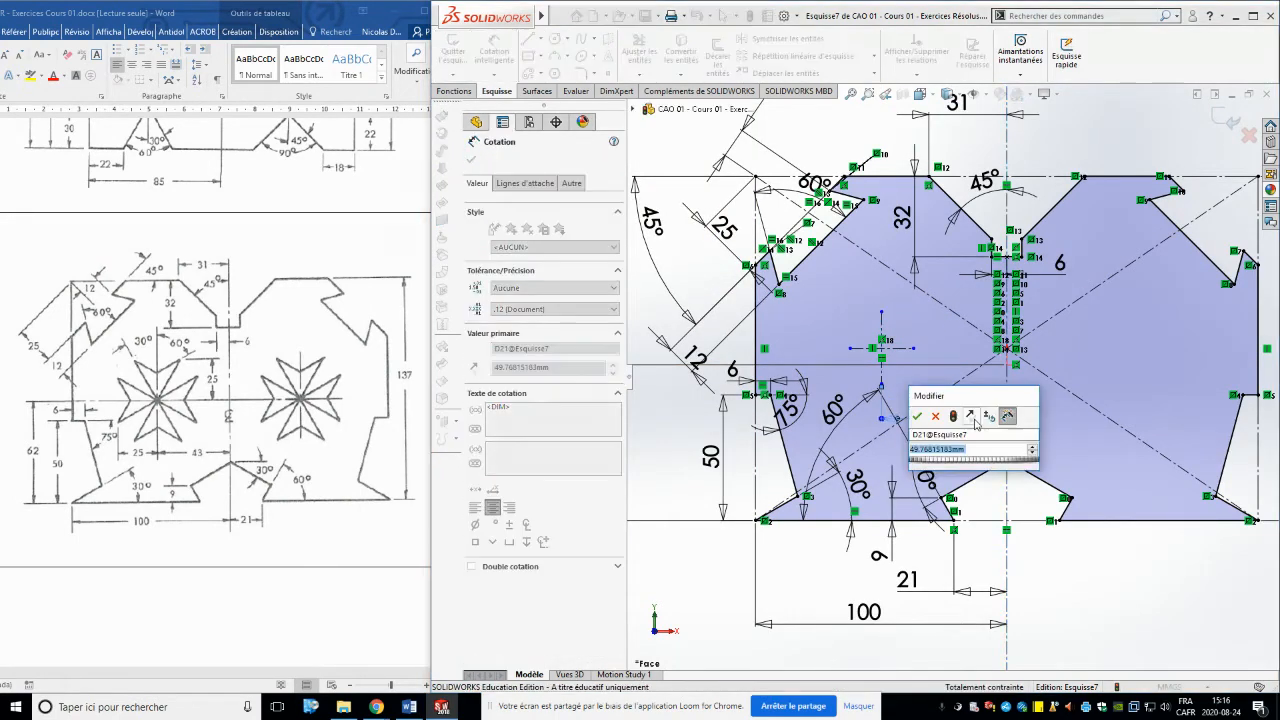
pyautogui.write('43')
pyautogui.press('Return')
pyautogui.press('Escape')
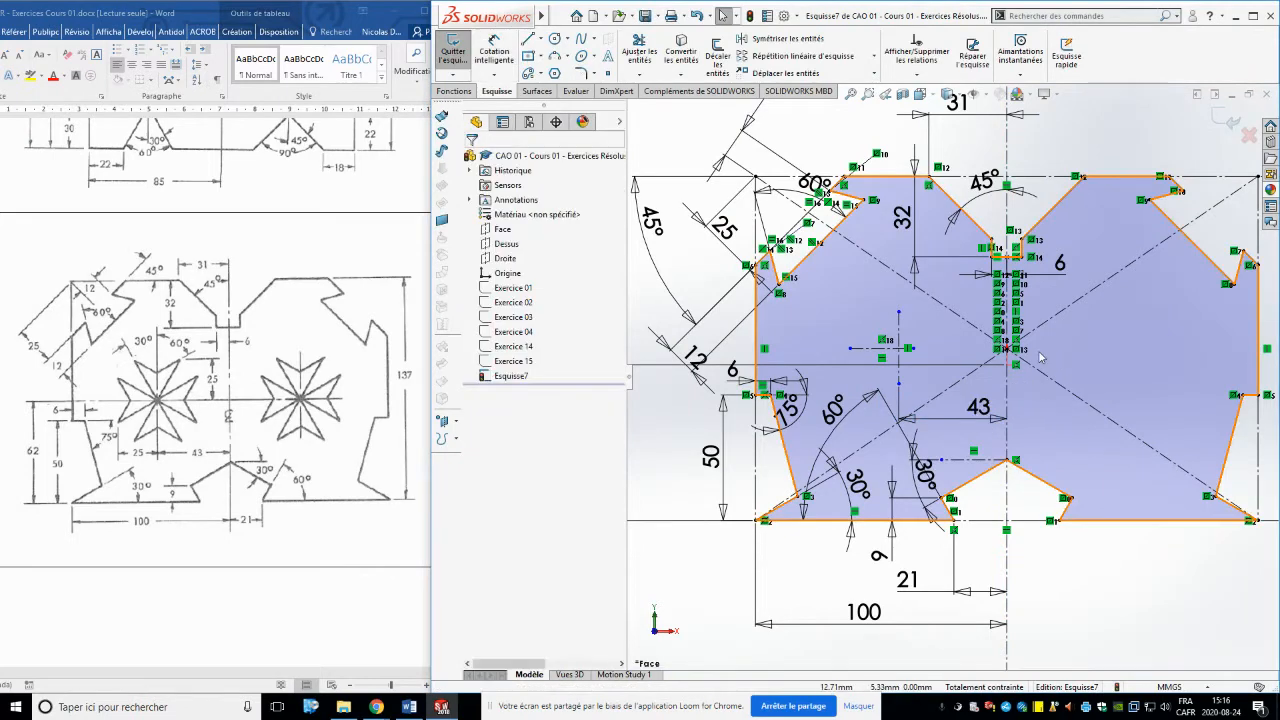
# Lengthen the short horizontal construction line by moving its inner end further toward the plate's centerline
pyautogui.scroll(-5, 905, 350)
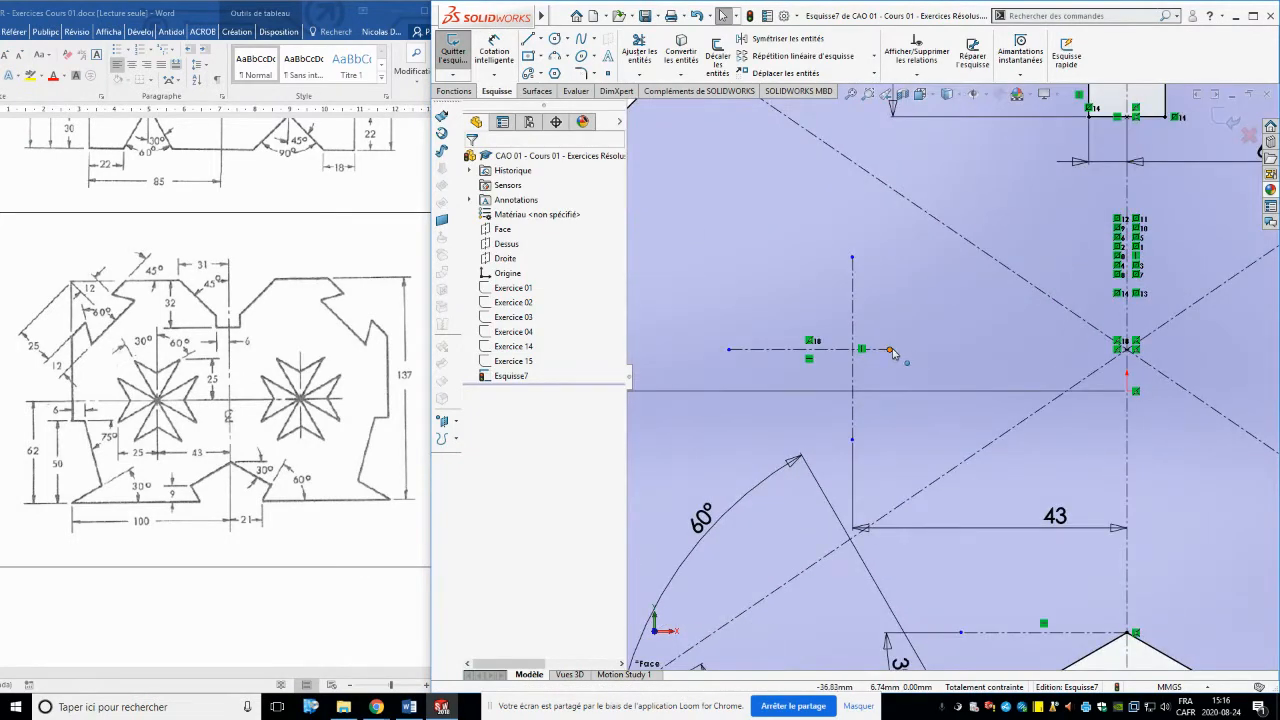
pyautogui.moveTo(893, 352); pyautogui.dragTo(929, 350)
pyautogui.press('Escape')
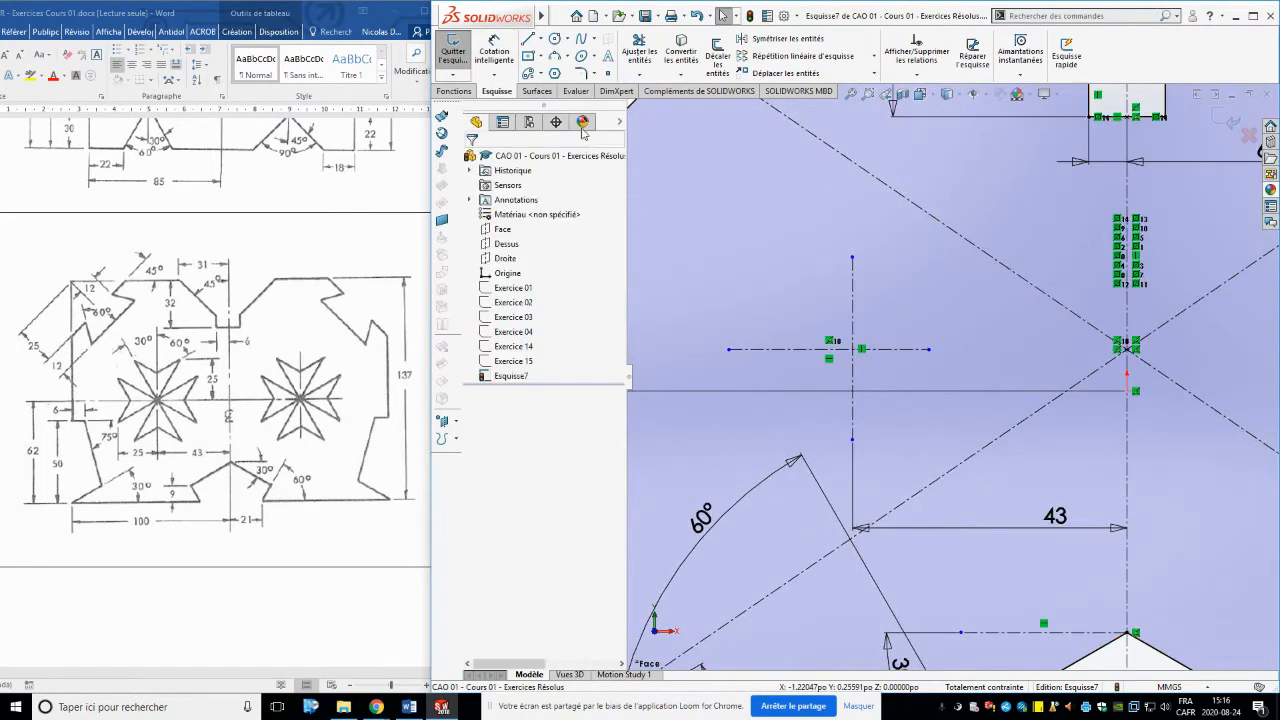
# Sketch the cross's upper arm as a closed four-line arrowhead from the construction crossing, with sides about 6 mm long and its inner vertex on the vertical line
pyautogui.click(529, 42)
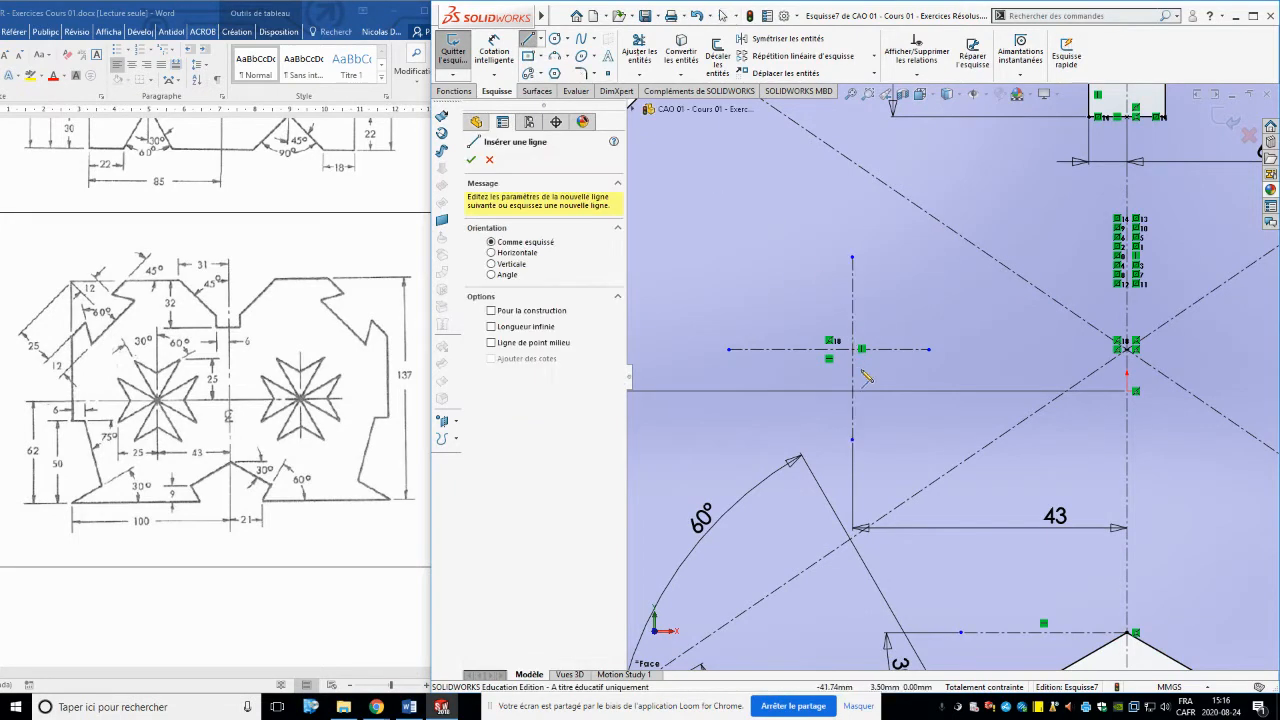
pyautogui.scroll(-3, 872, 362)
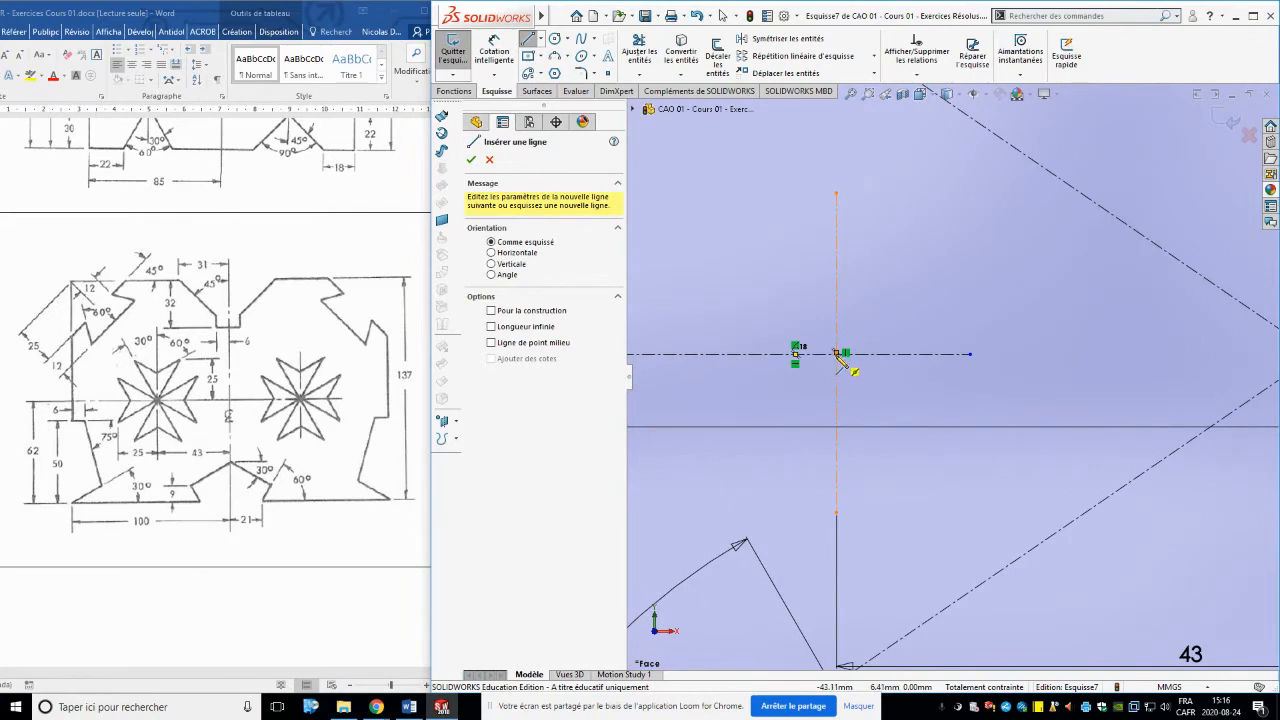
pyautogui.scroll(-4, 842, 362)
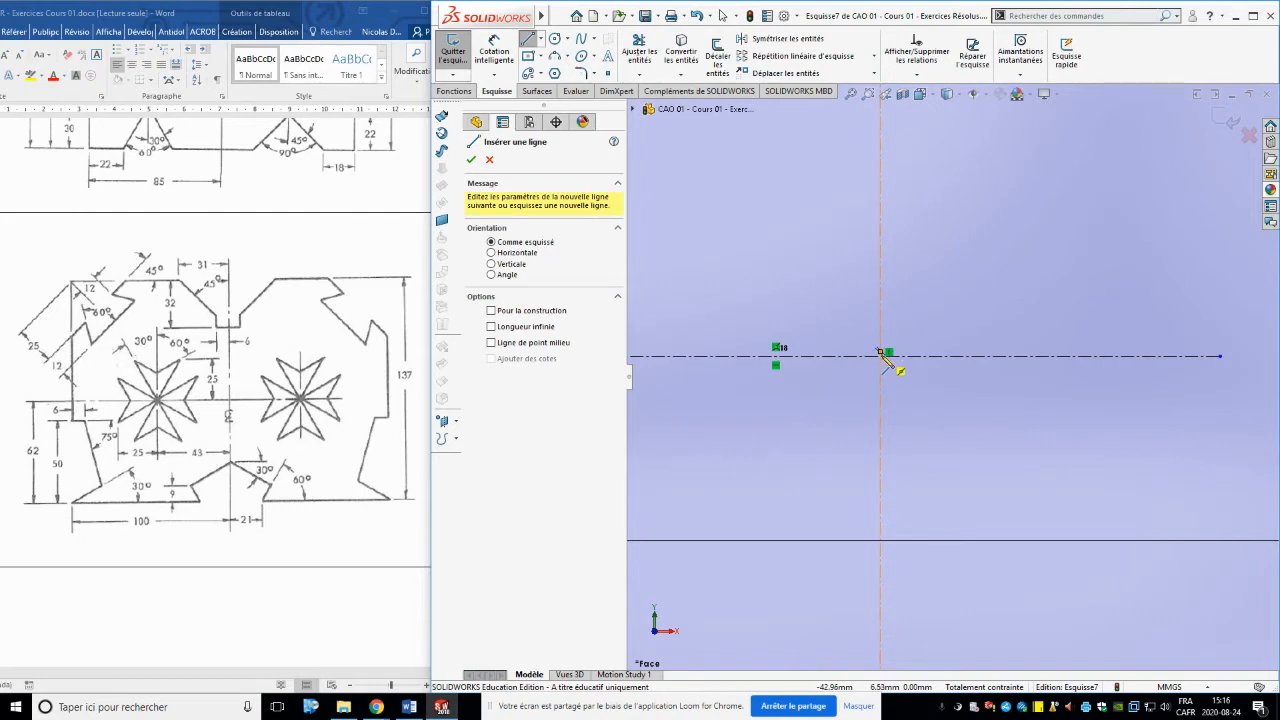
pyautogui.click(884, 356)
pyautogui.scroll(-3, 960, 230)
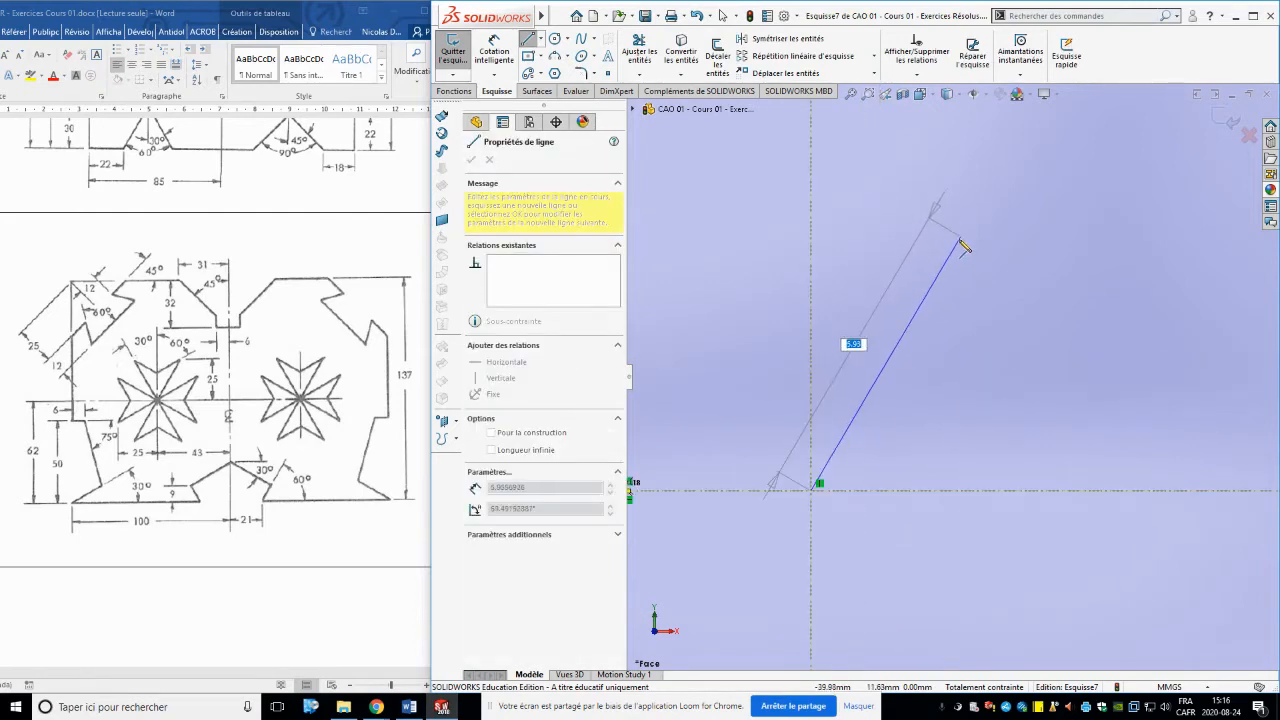
pyautogui.click(705, 210)
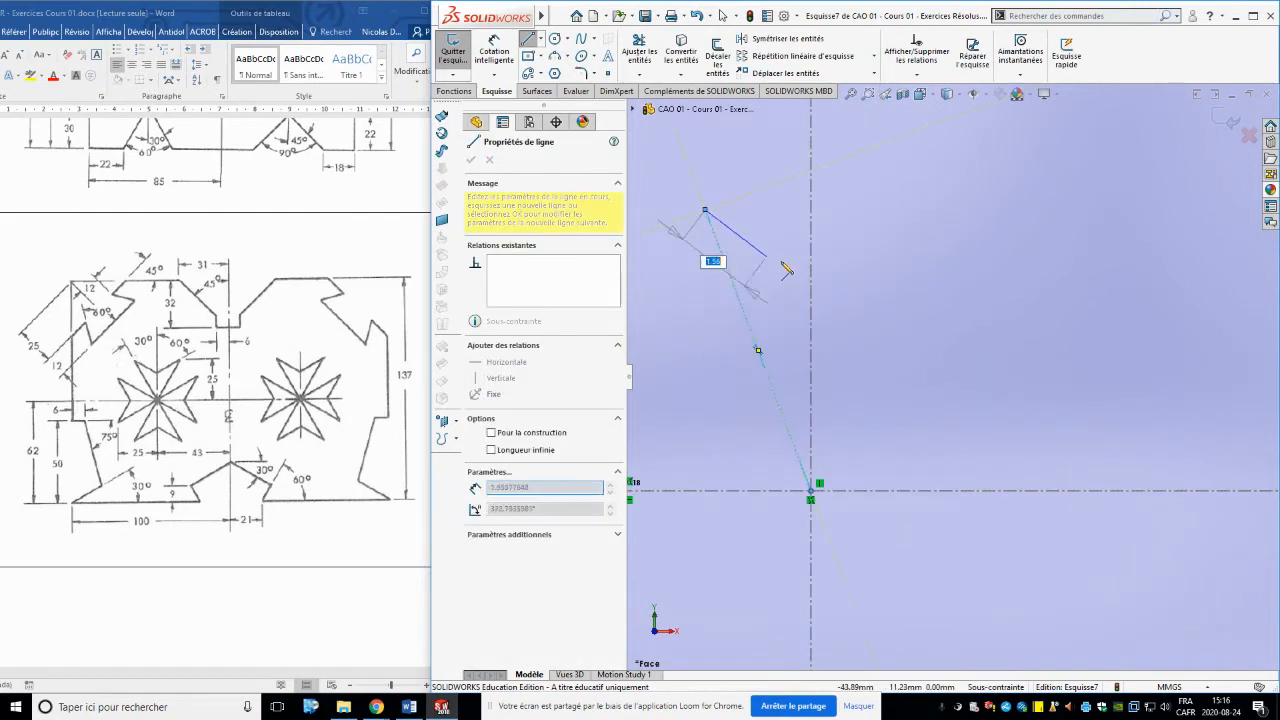
pyautogui.click(902, 210)
pyautogui.click(813, 488)
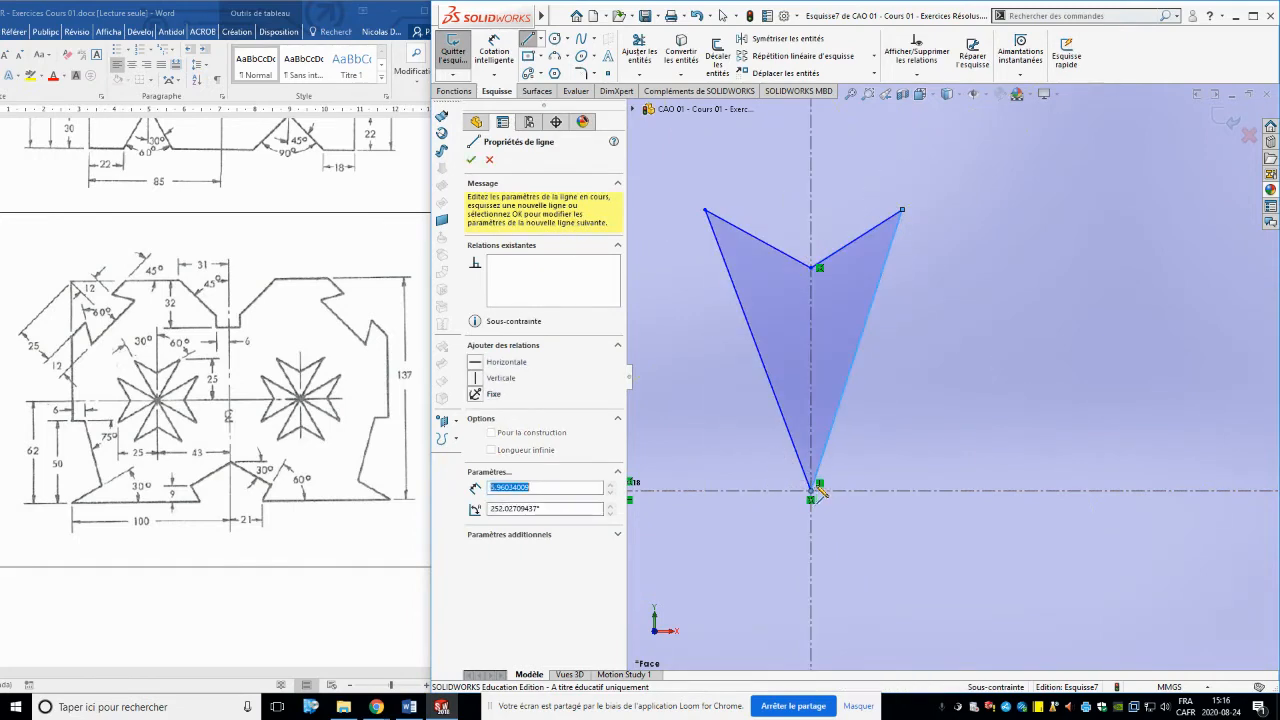
pyautogui.scroll(2, 889, 328)
pyautogui.press('Escape')
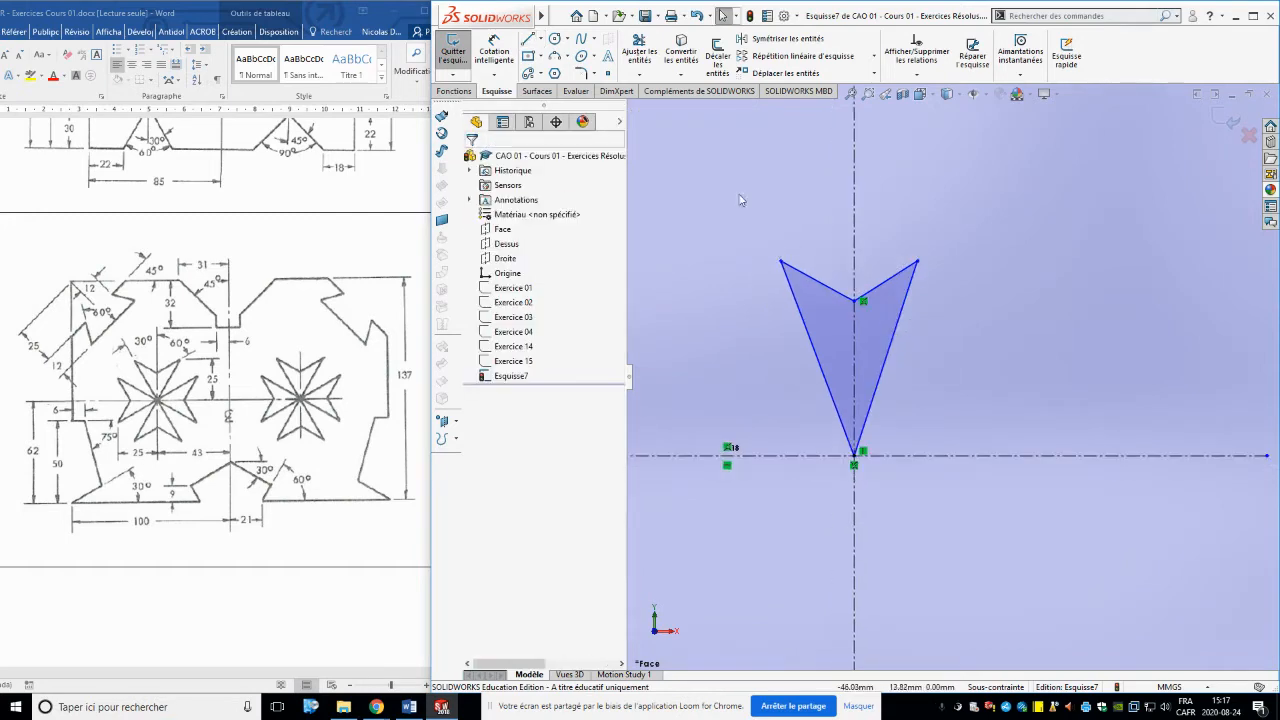
# Dimension the height of the arrowhead's right tip above the short horizontal construction line at 25 mm
pyautogui.click(494, 41)
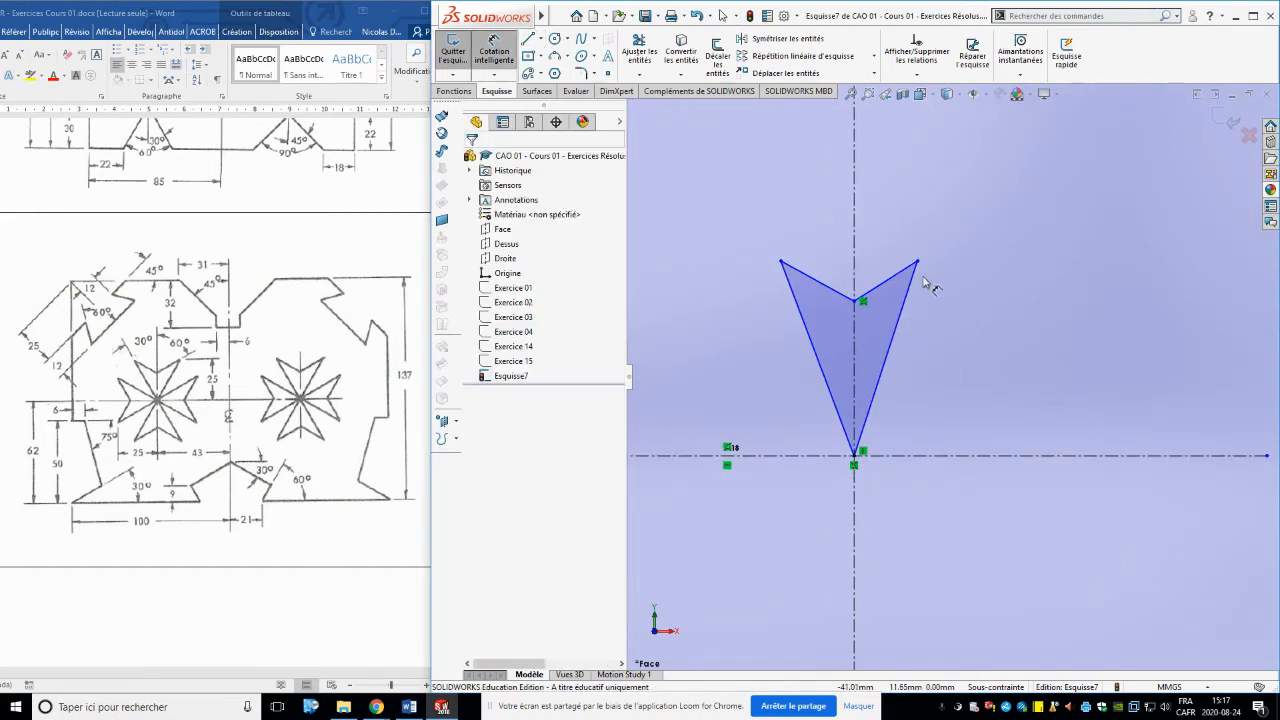
pyautogui.click(917, 262)
pyautogui.click(1042, 457)
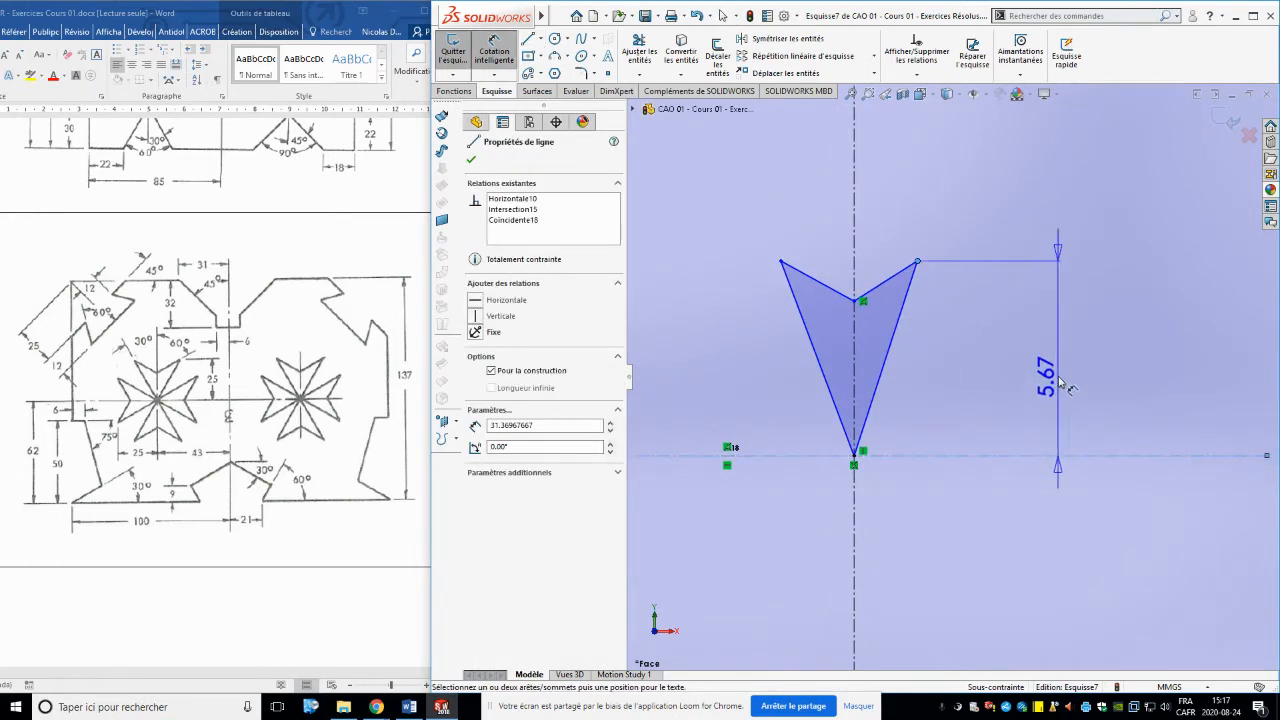
pyautogui.click(1062, 385)
pyautogui.write('25')
pyautogui.press('Return')
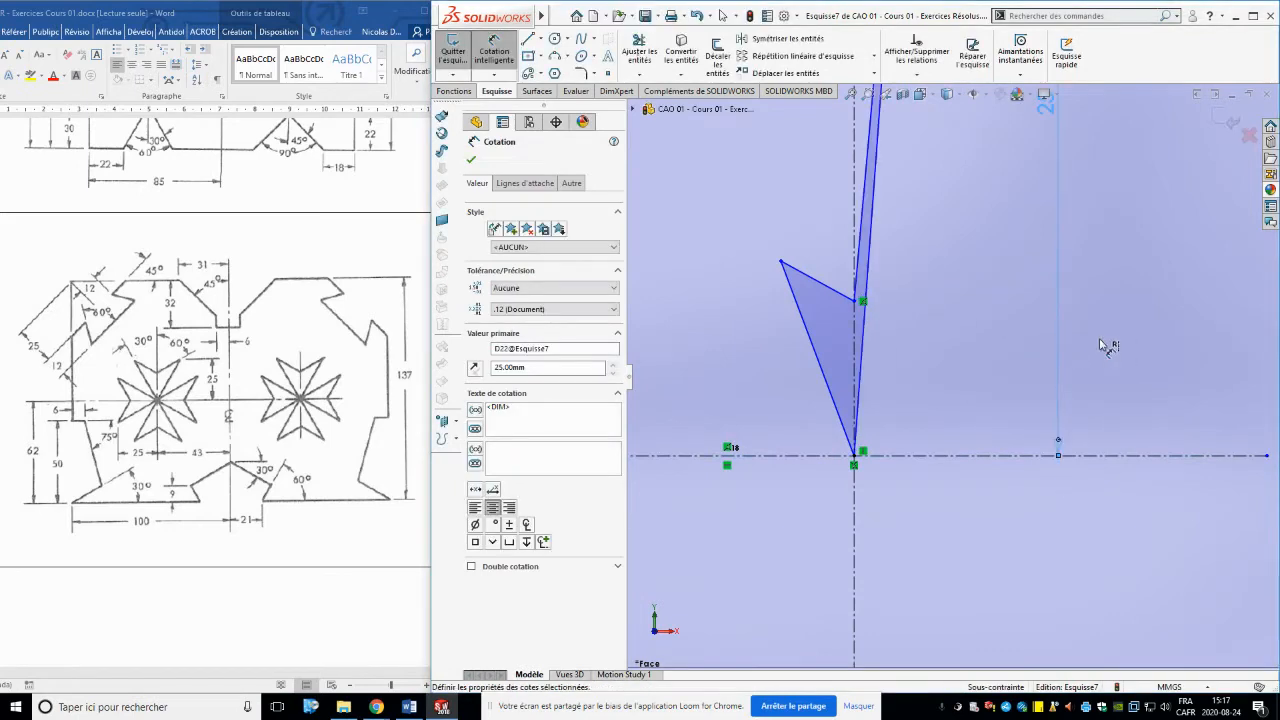
pyautogui.scroll(5, 957, 300)
pyautogui.press('Escape')
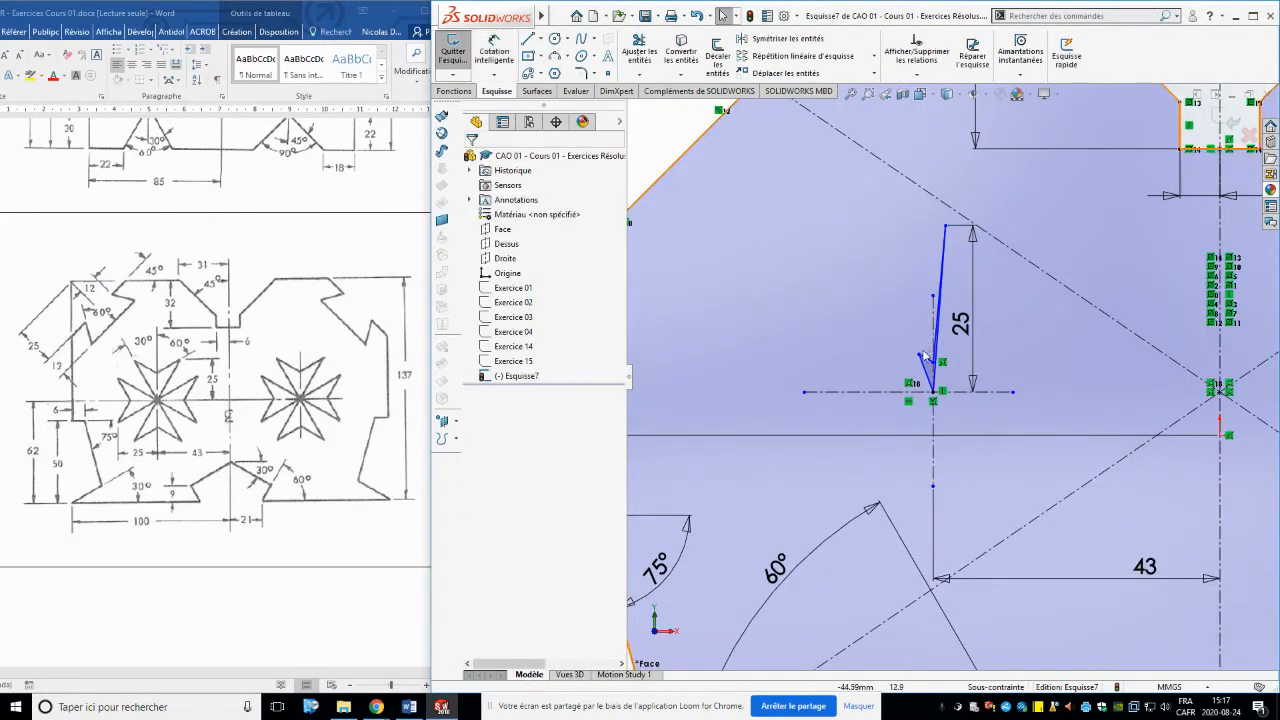
# Move the arrowhead's left tip up near the right tip's height and add a horizontal relation between the two tips
pyautogui.moveTo(925, 357); pyautogui.dragTo(876, 215)
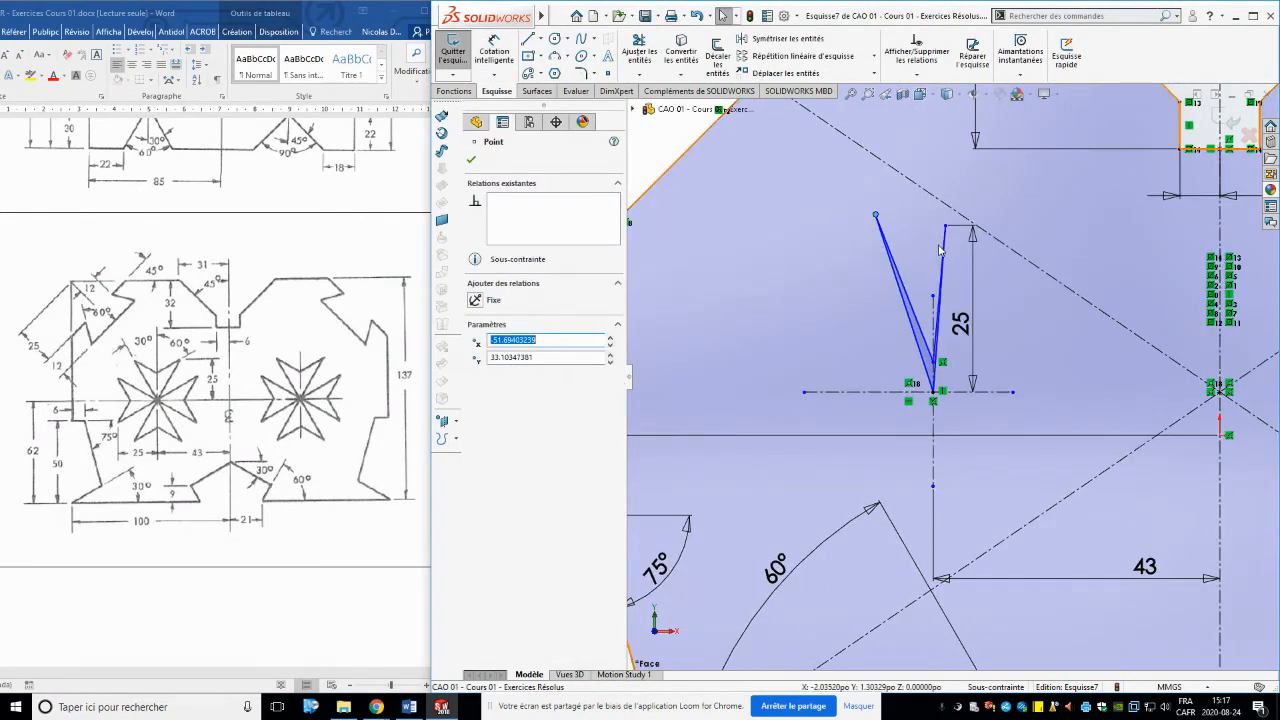
pyautogui.keyDown('ctrl'); pyautogui.click(884, 217); pyautogui.keyUp('ctrl')
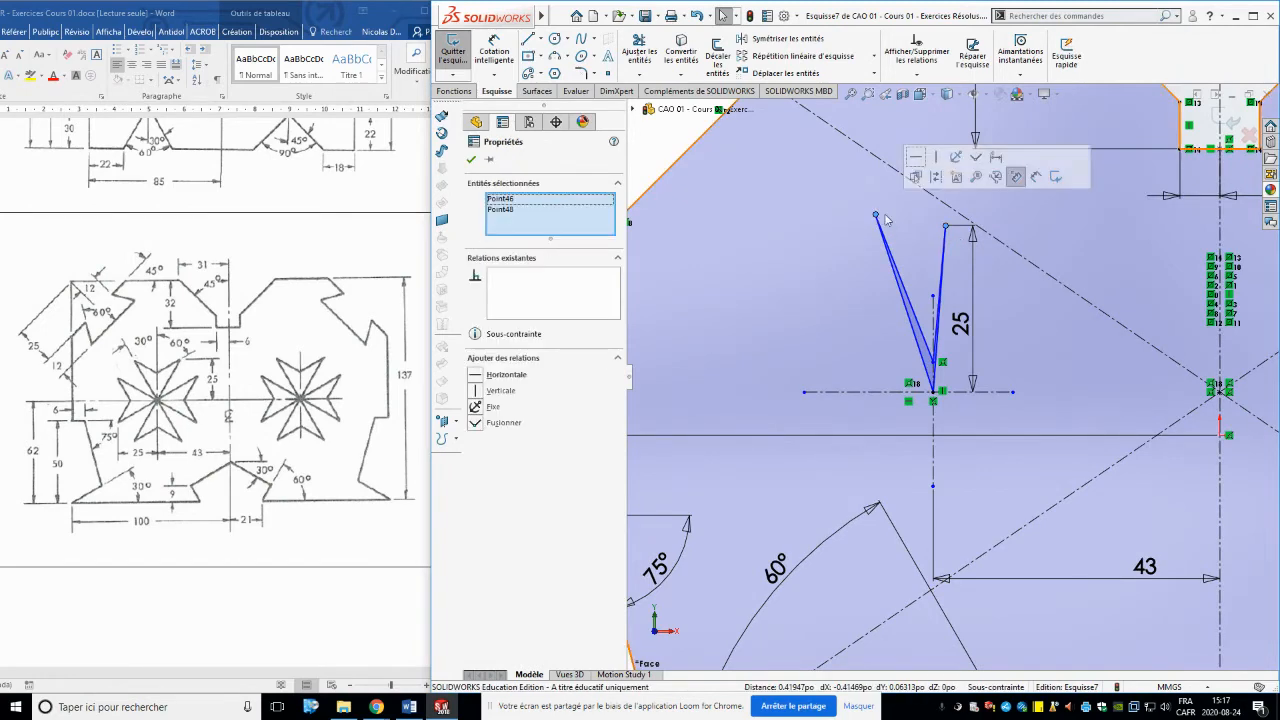
pyautogui.click(917, 158)
pyautogui.click(1031, 329)
pyautogui.scroll(-3, 1035, 330)
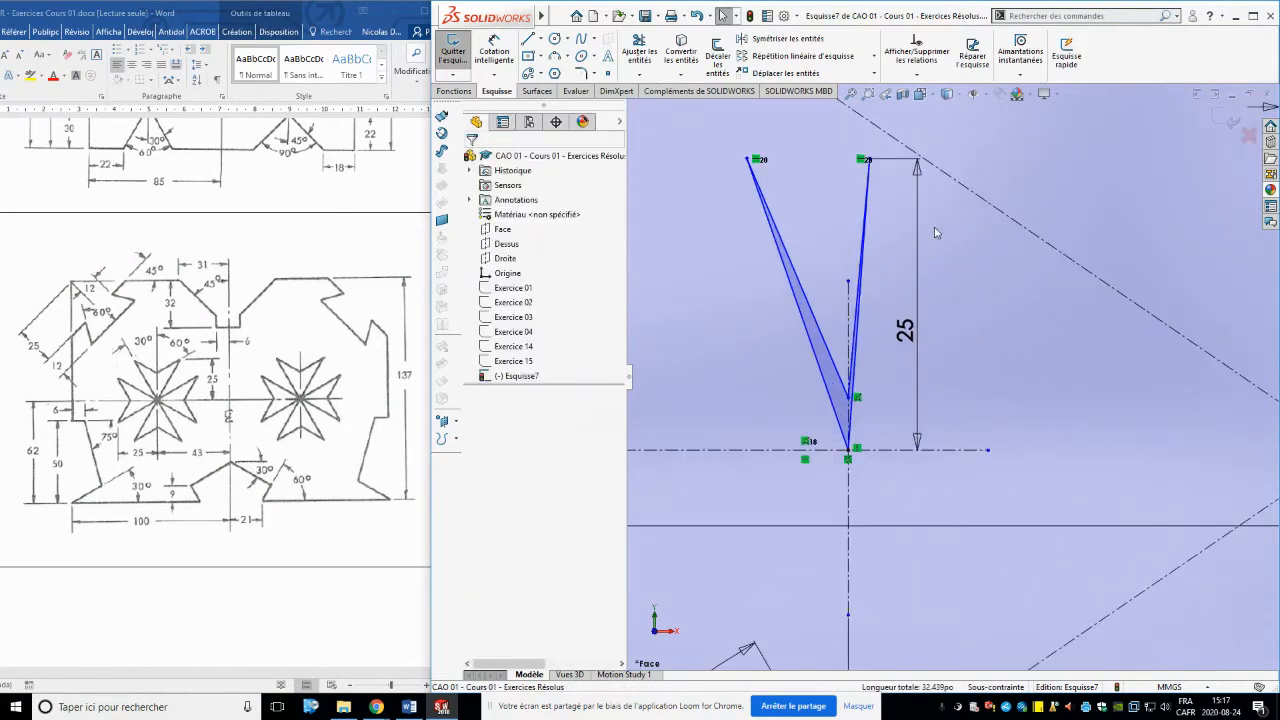
# Move the arrowhead's right tip outward and raise its inner vertex to about 12 mm above the construction crossing
pyautogui.moveTo(870, 163); pyautogui.dragTo(907, 203)
pyautogui.click(866, 260)
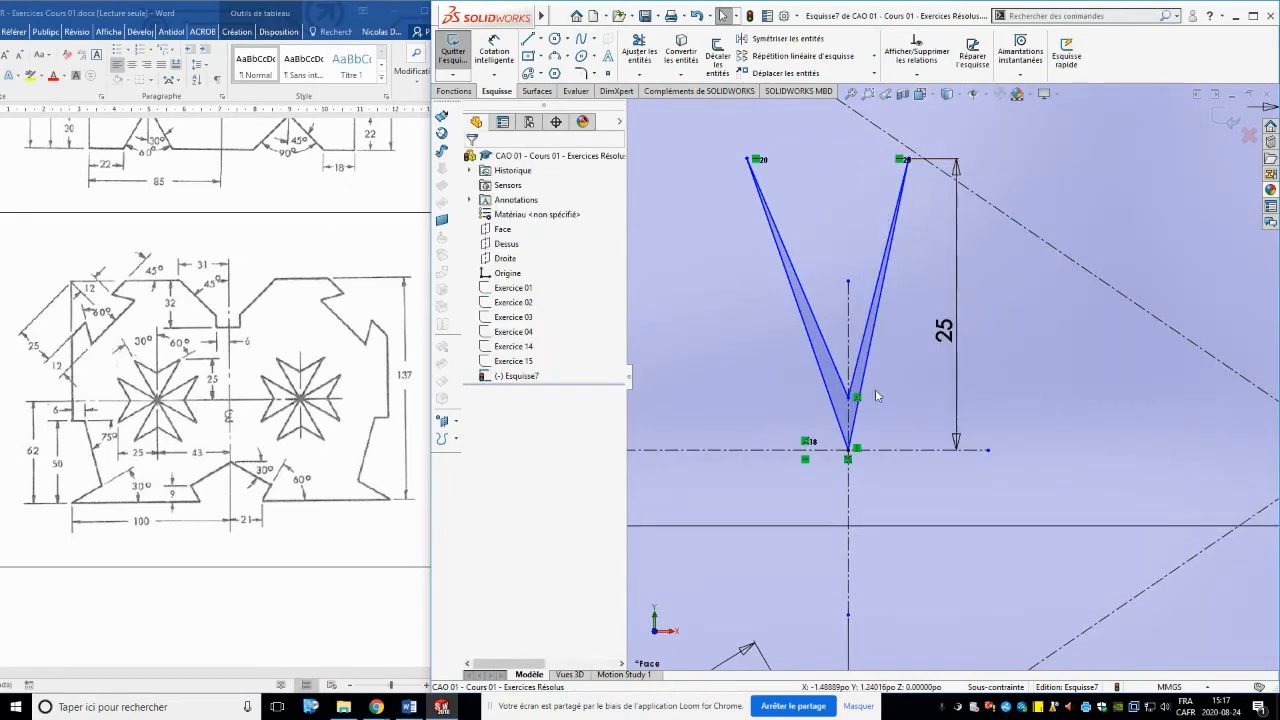
pyautogui.moveTo(849, 399); pyautogui.dragTo(854, 312)
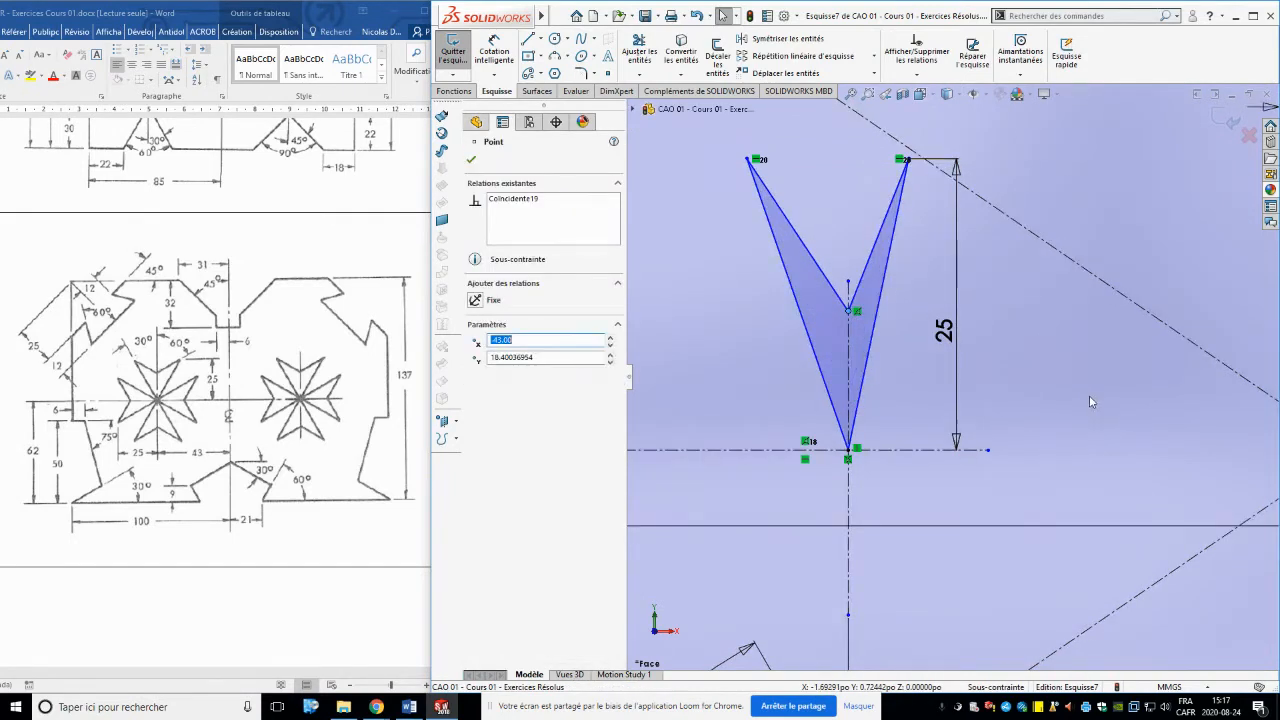
pyautogui.hotkey('ctrl', 'a')
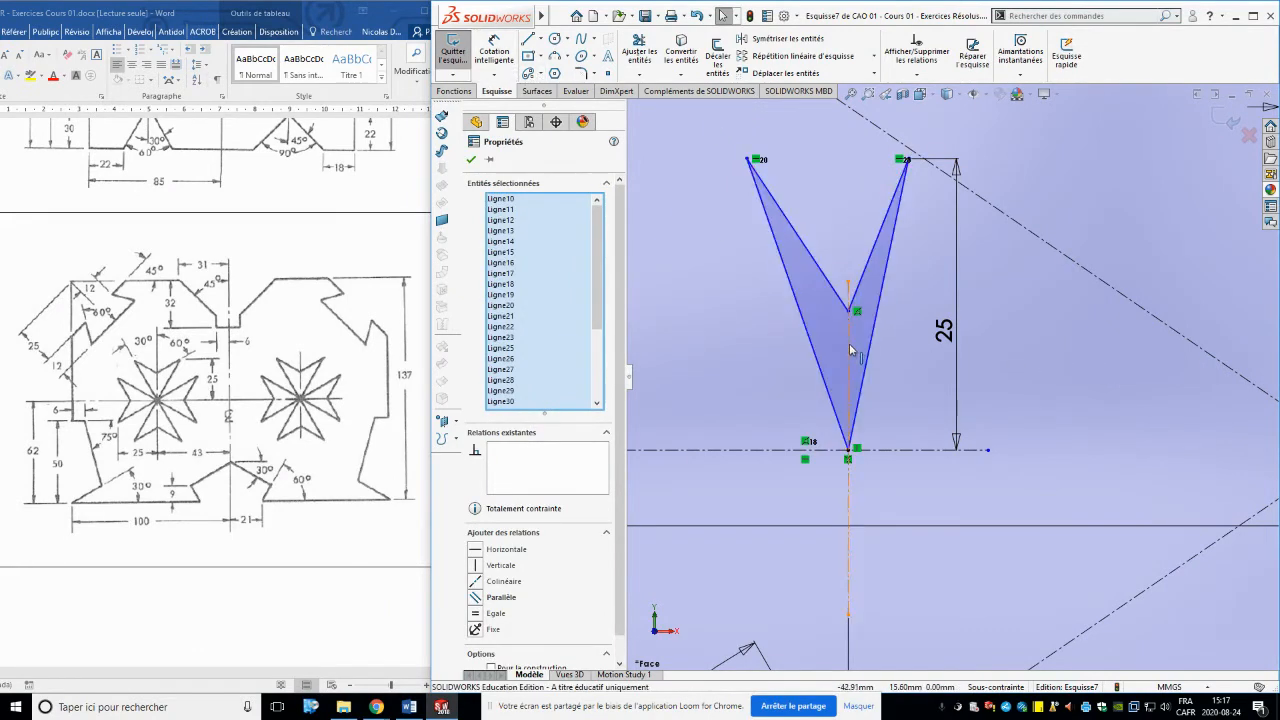
pyautogui.click(800, 317)
pyautogui.click(494, 50)
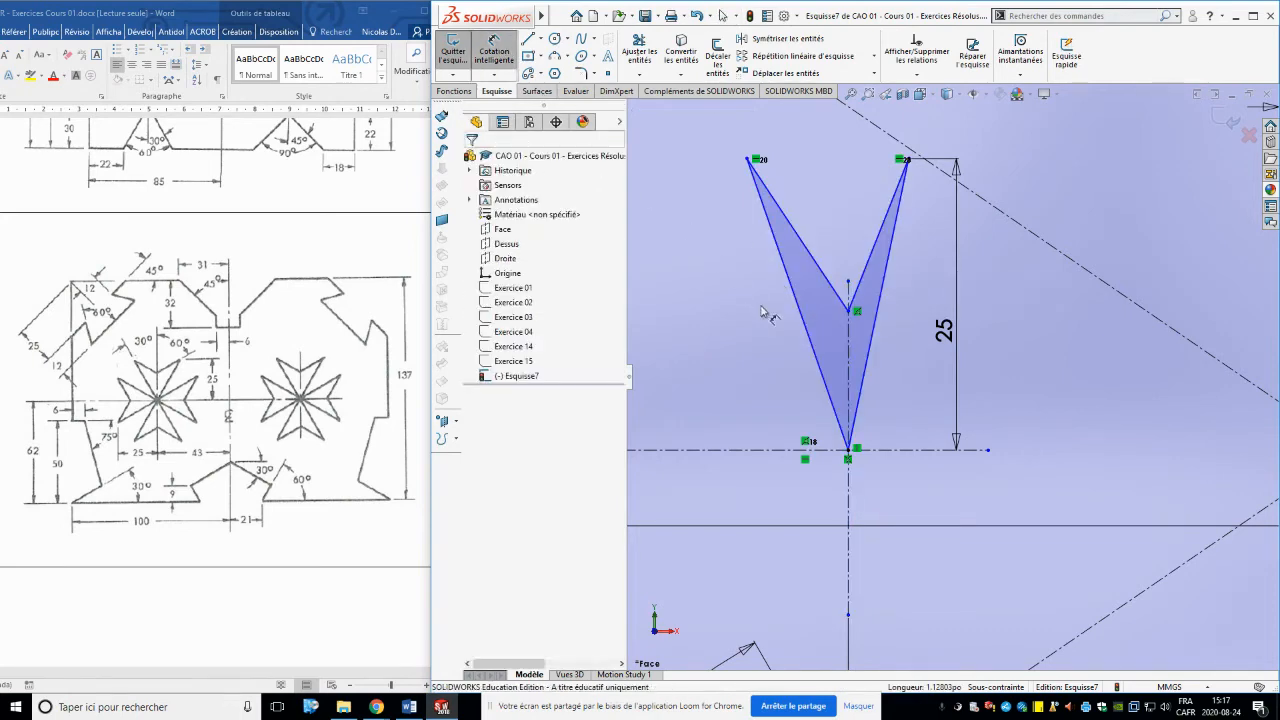
pyautogui.click(812, 334)
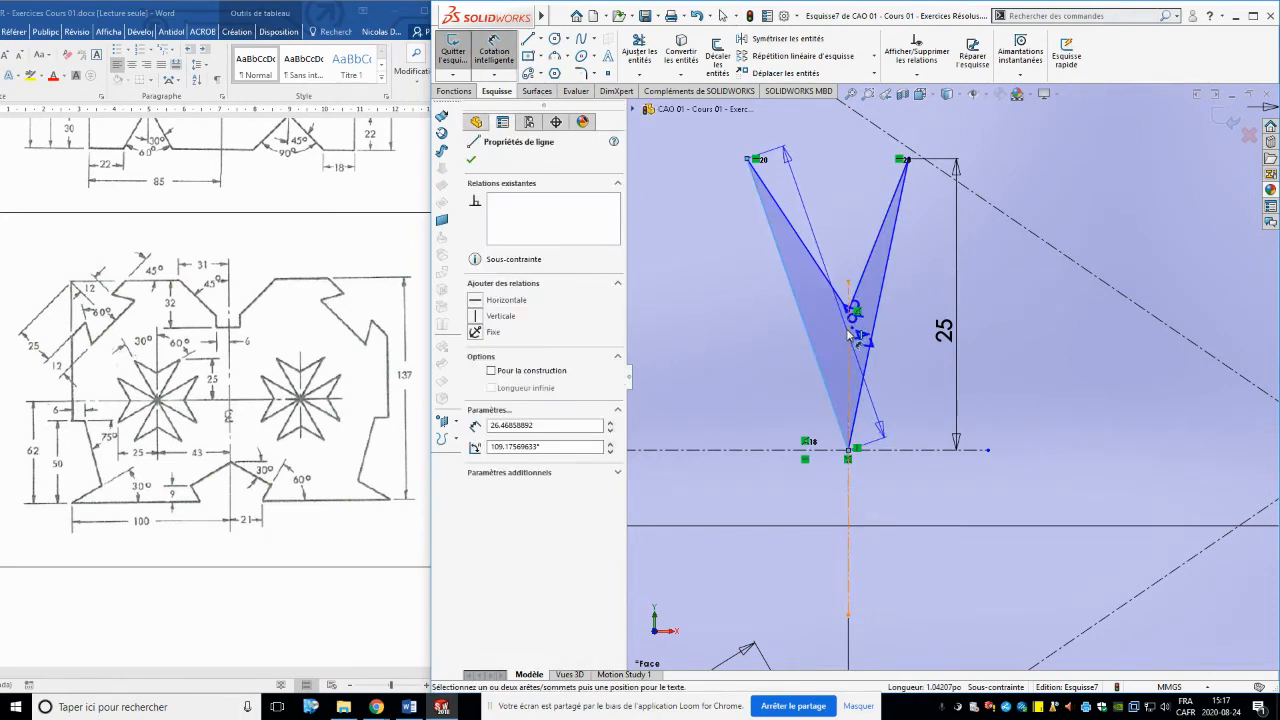
pyautogui.click(849, 338)
pyautogui.scroll(3, 844, 244)
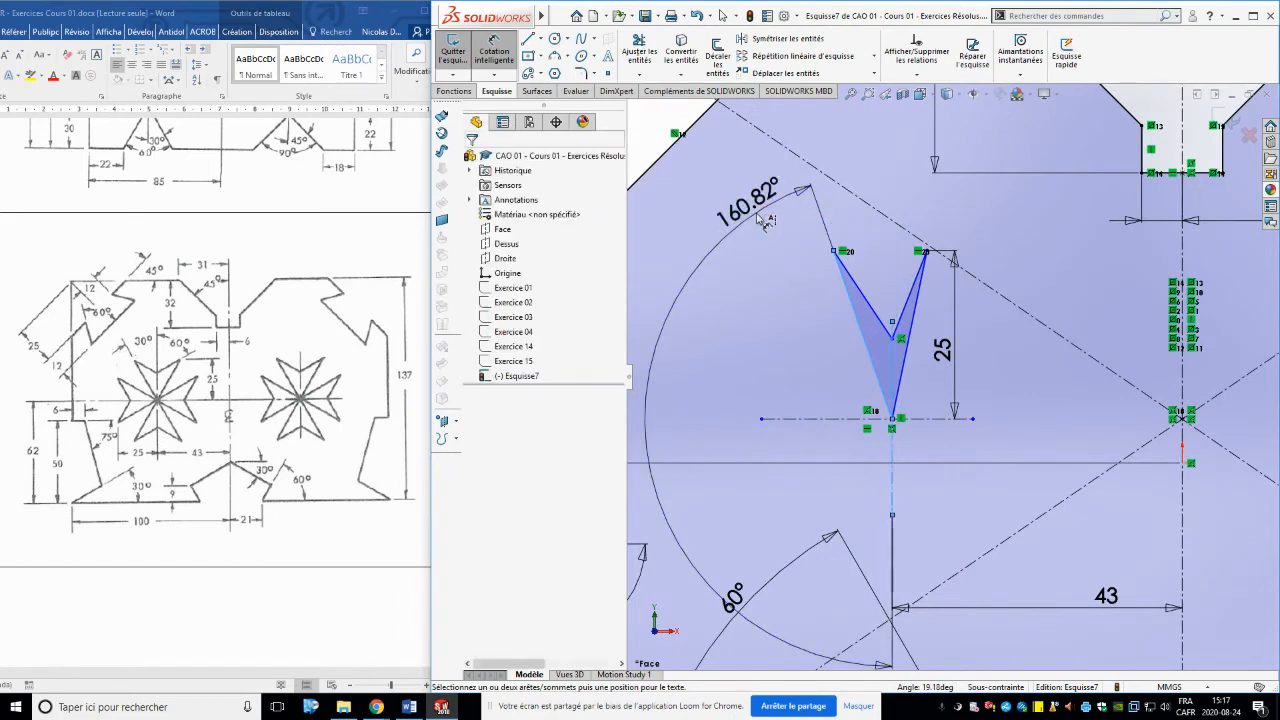
pyautogui.click(765, 216)
pyautogui.press('Return')
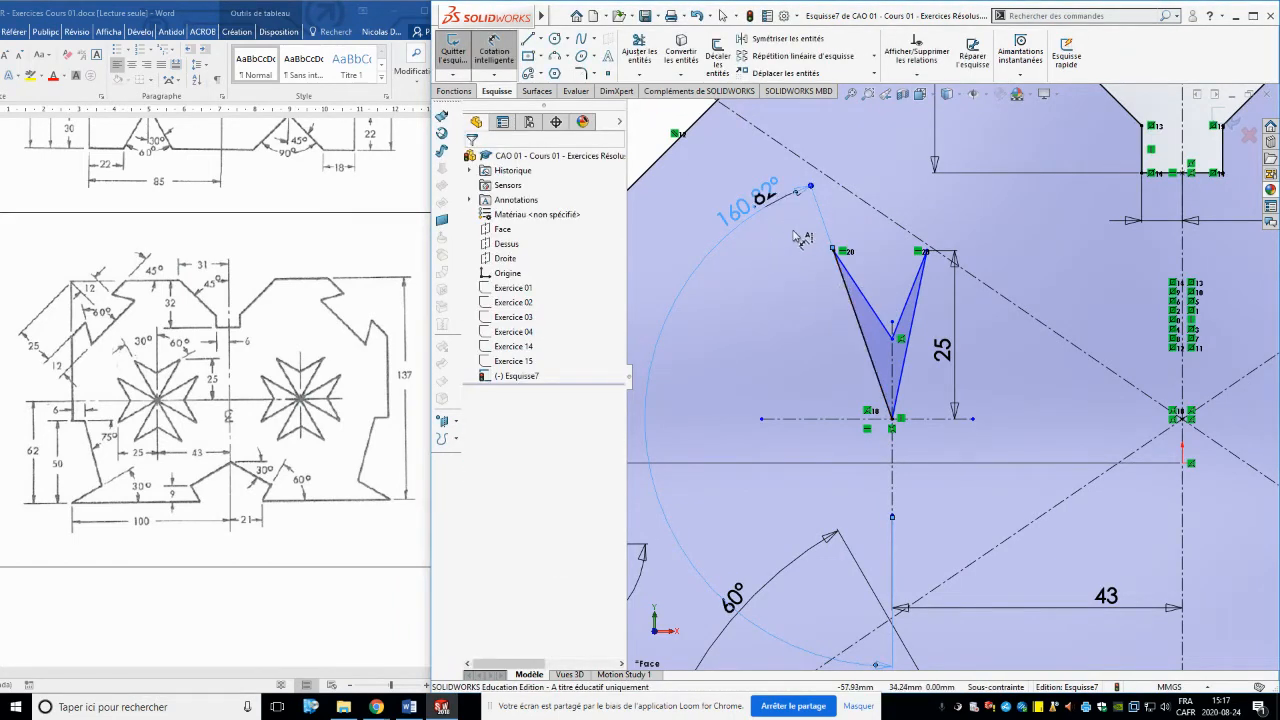
pyautogui.click(816, 212)
pyautogui.press('Delete')
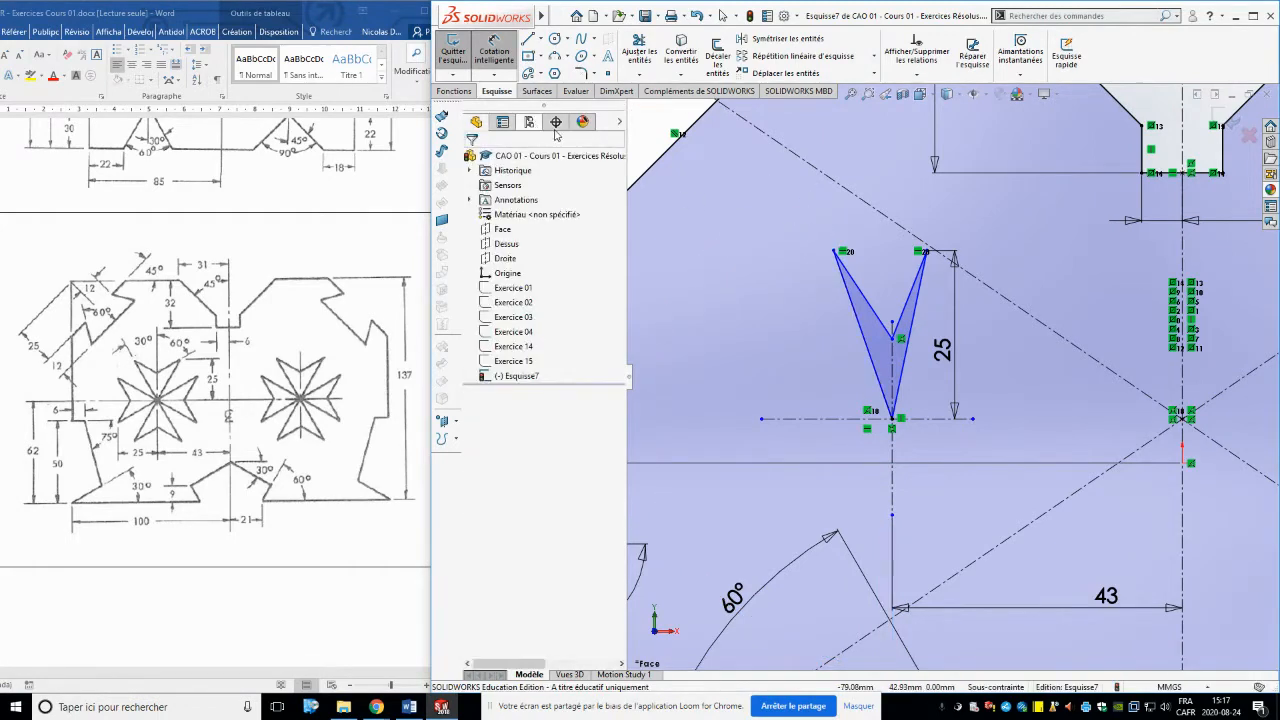
# Dimension the angle between the arrowhead's long left side and the vertical construction line at 30°
pyautogui.click(893, 370)
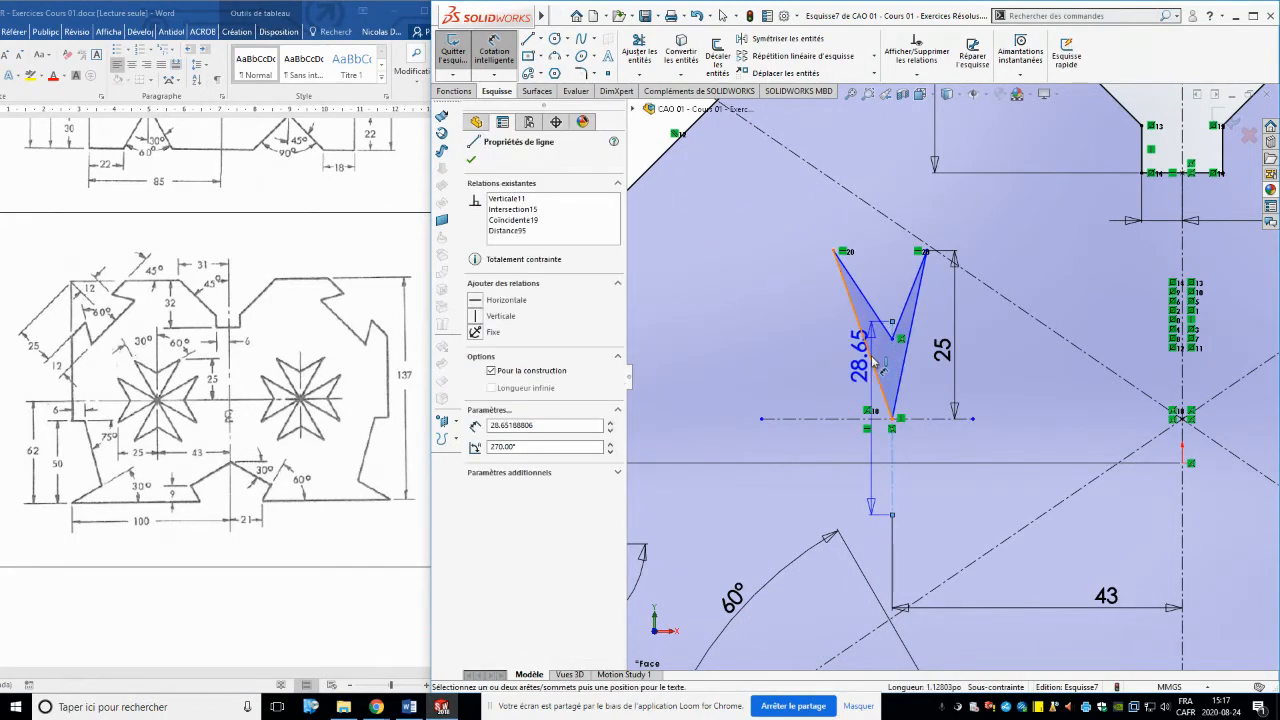
pyautogui.click(851, 300)
pyautogui.click(848, 148)
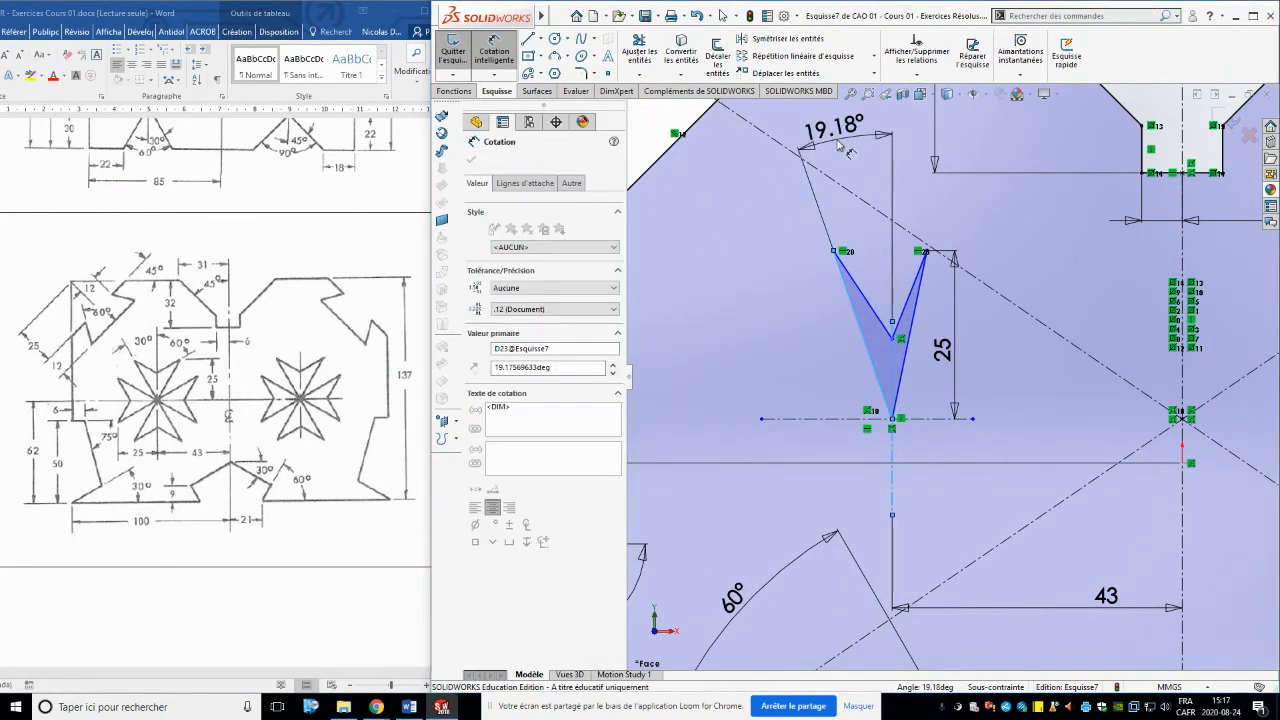
pyautogui.write('30')
pyautogui.press('Return')
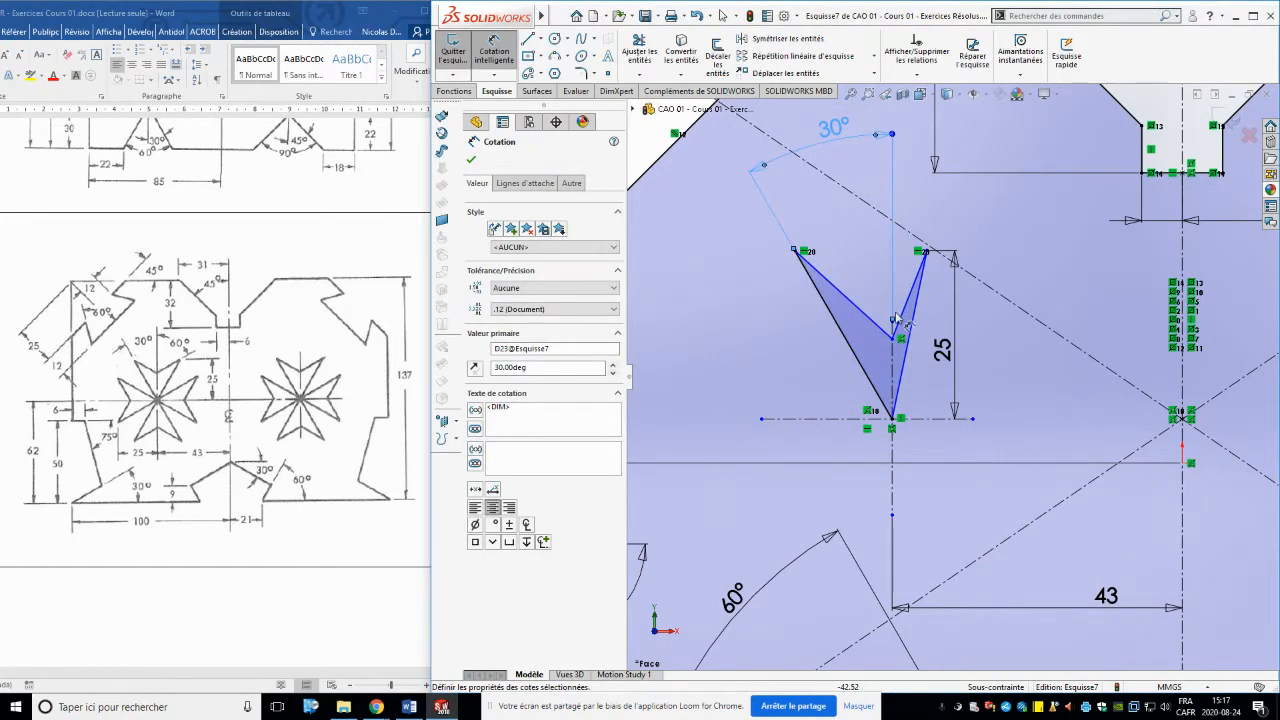
# Dimension the angle between the arrowhead's short right edge and the vertical construction line at 60°
pyautogui.click(905, 315)
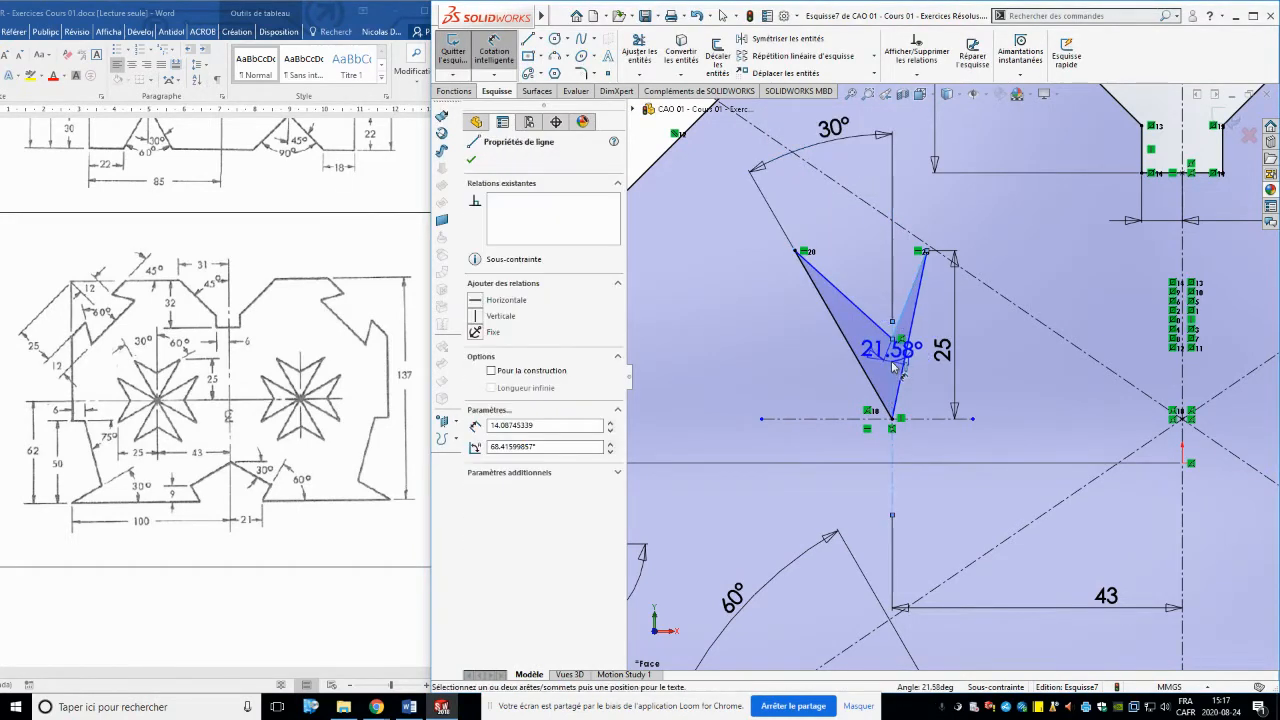
pyautogui.click(930, 212)
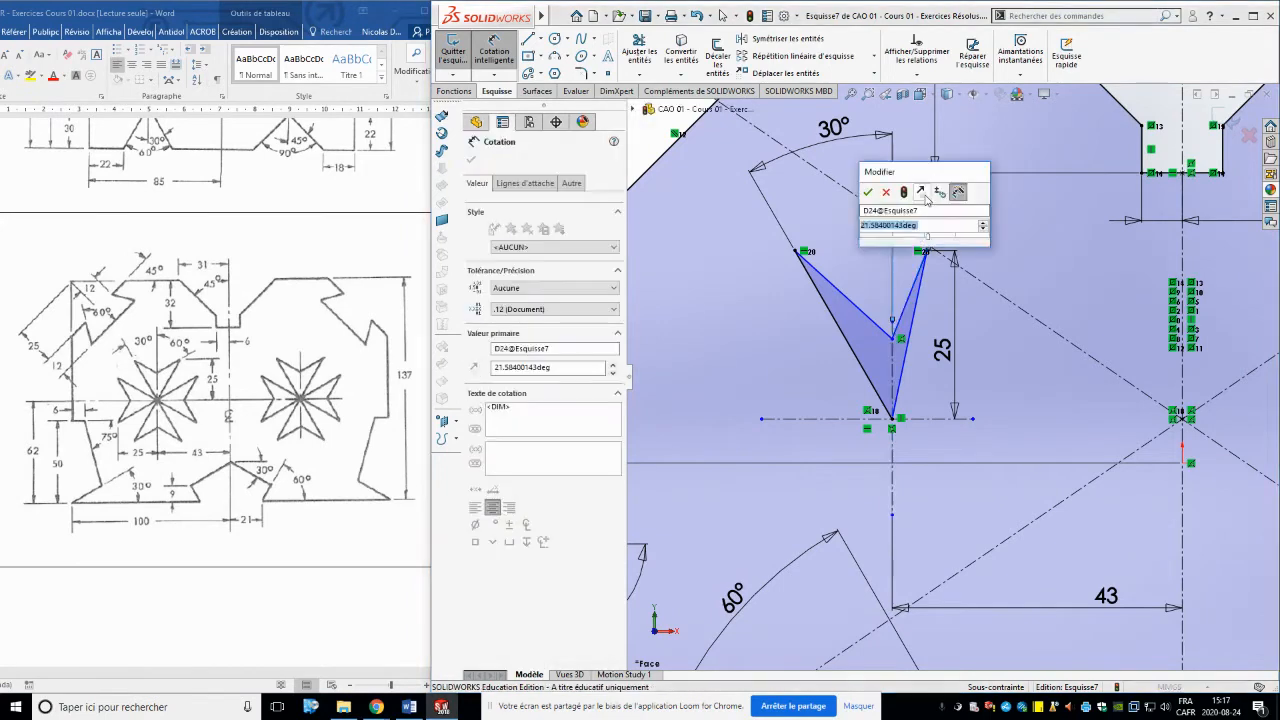
pyautogui.write('60')
pyautogui.press('Return')
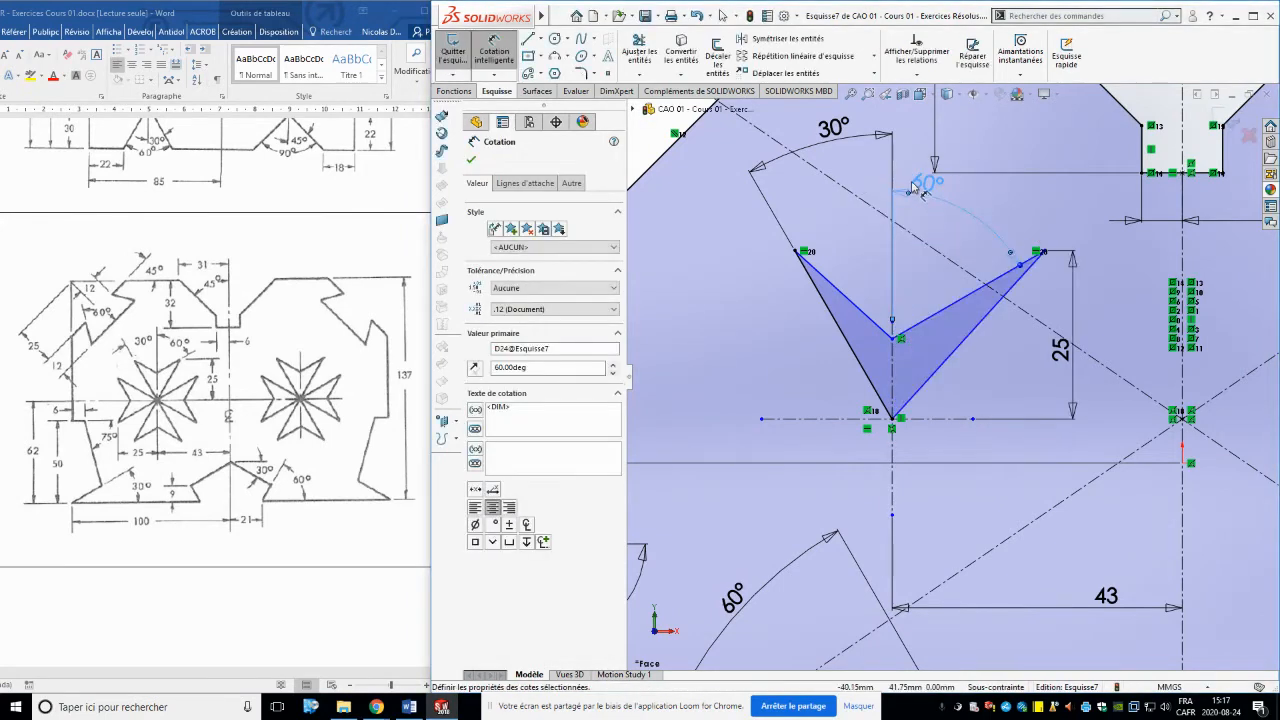
pyautogui.press('Escape')
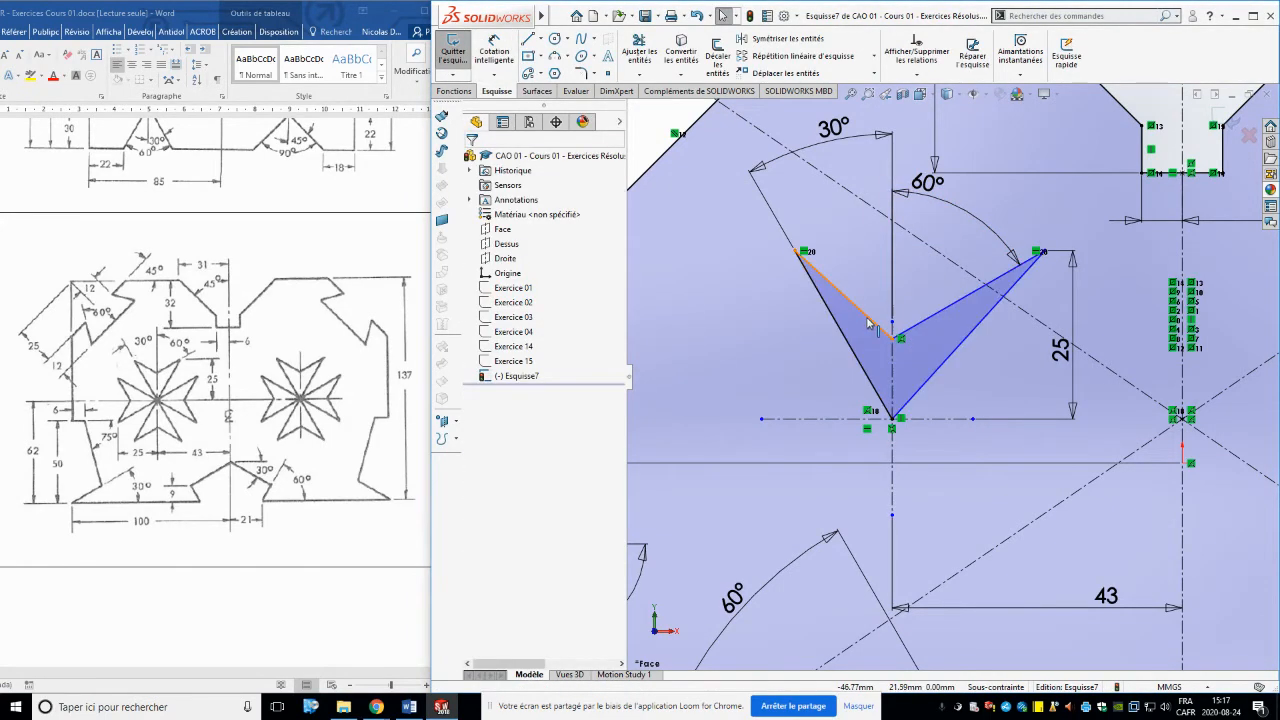
# Add an equal relation between the arrowhead's two short inner edges and clear the selection
pyautogui.click(920, 323)
pyautogui.keyDown('ctrl'); pyautogui.click(850, 295); pyautogui.keyUp('ctrl')
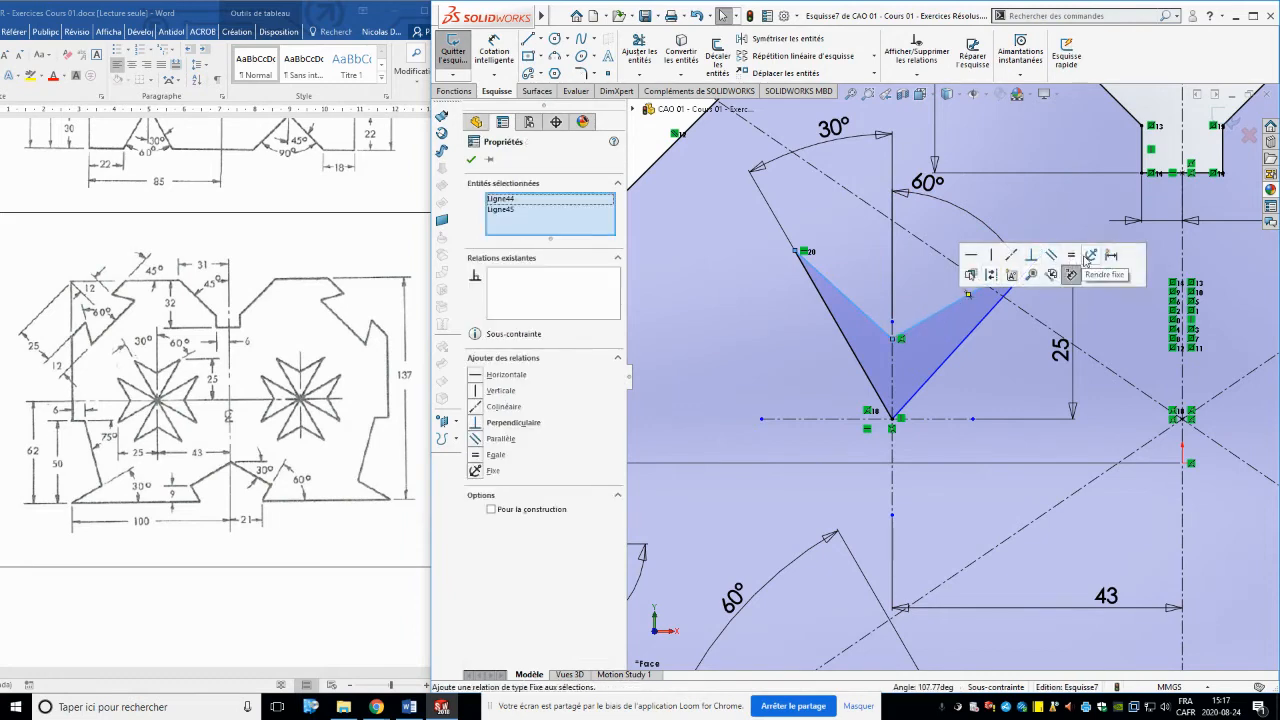
pyautogui.click(1073, 262)
pyautogui.hotkey('ctrl', 'a')
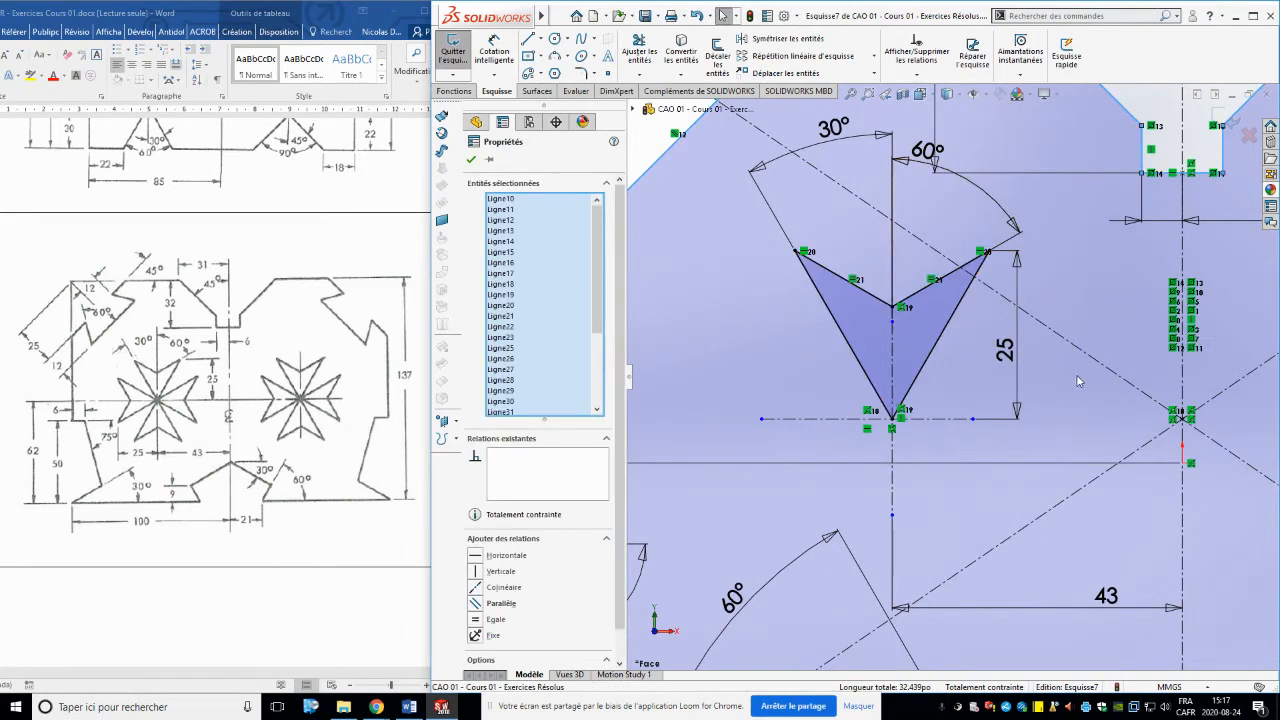
pyautogui.scroll(4, 1074, 412)
pyautogui.scroll(-2, 1055, 425)
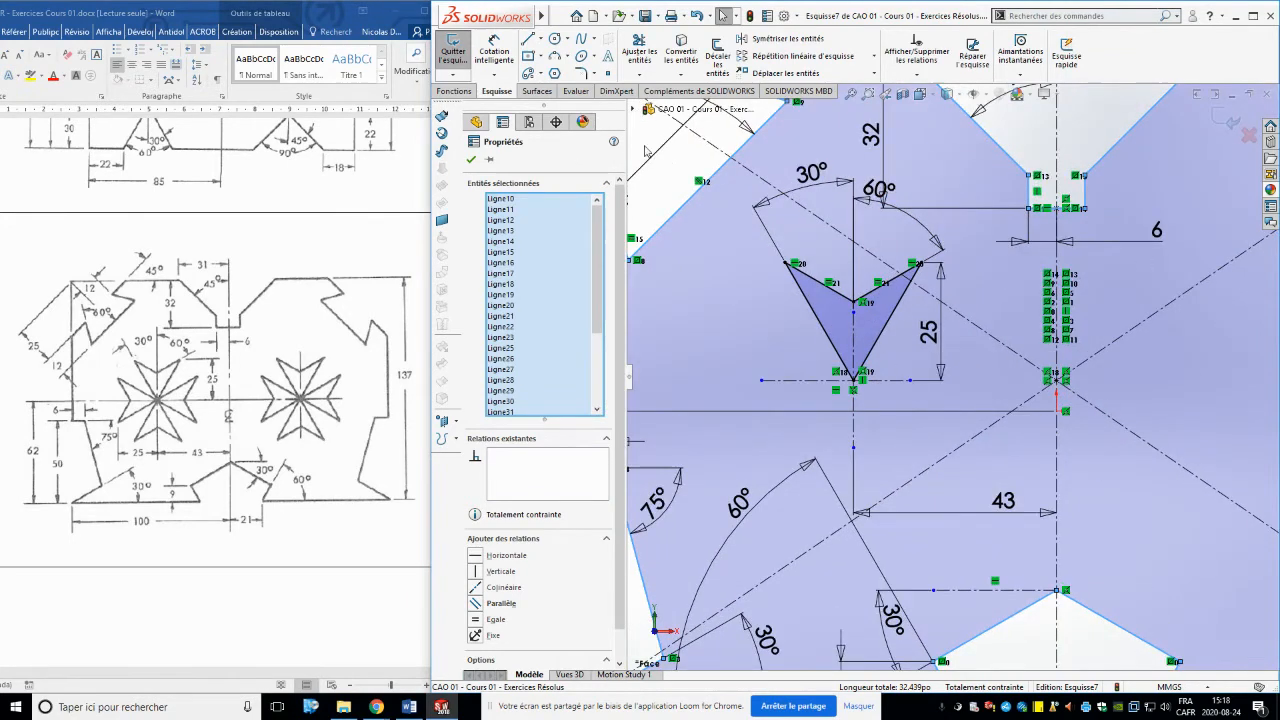
pyautogui.click(469, 161)
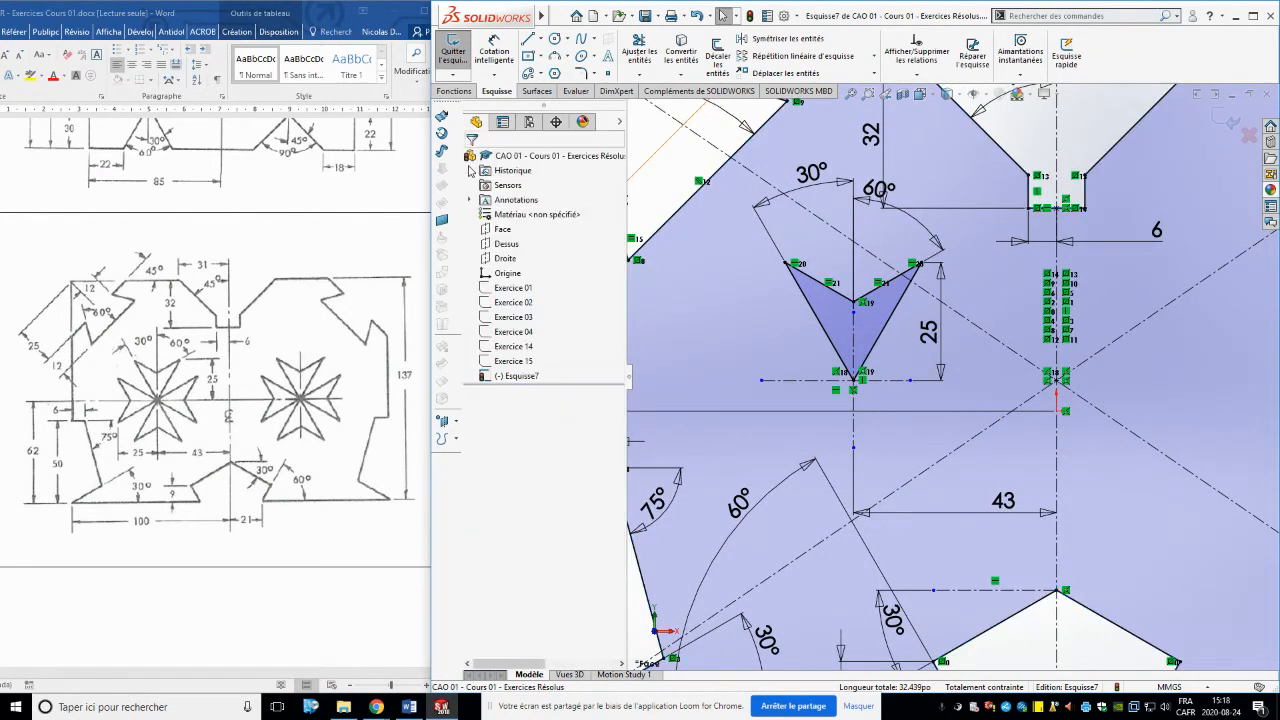
# Create a circular sketch pattern of the arrowhead's four lines about the construction crossing, with 4 instances over 360°
pyautogui.click(874, 58)
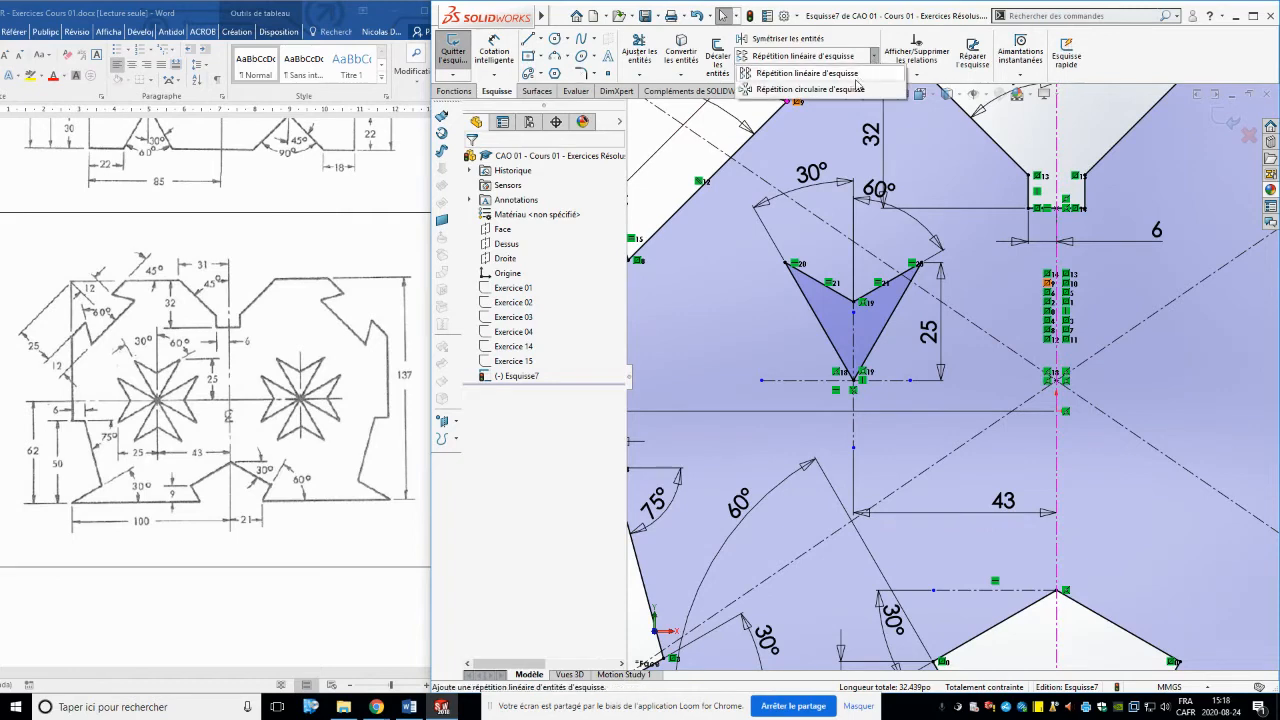
pyautogui.click(849, 90)
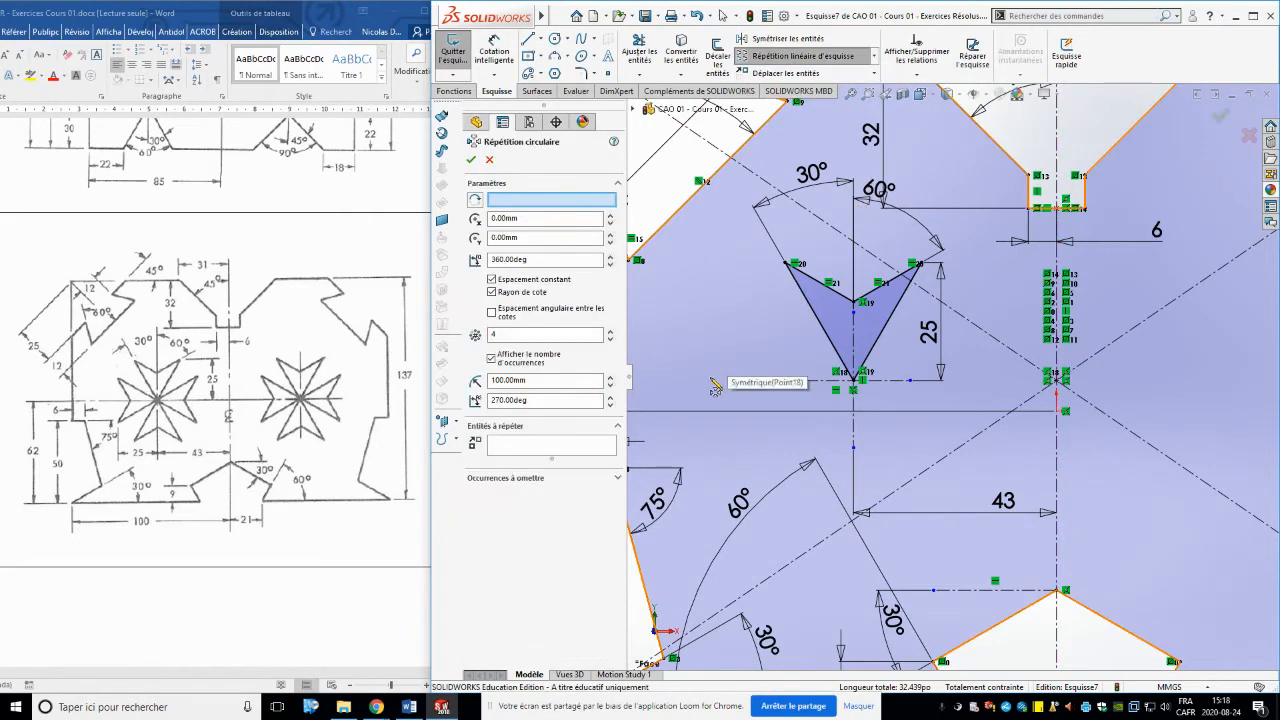
pyautogui.click(563, 451)
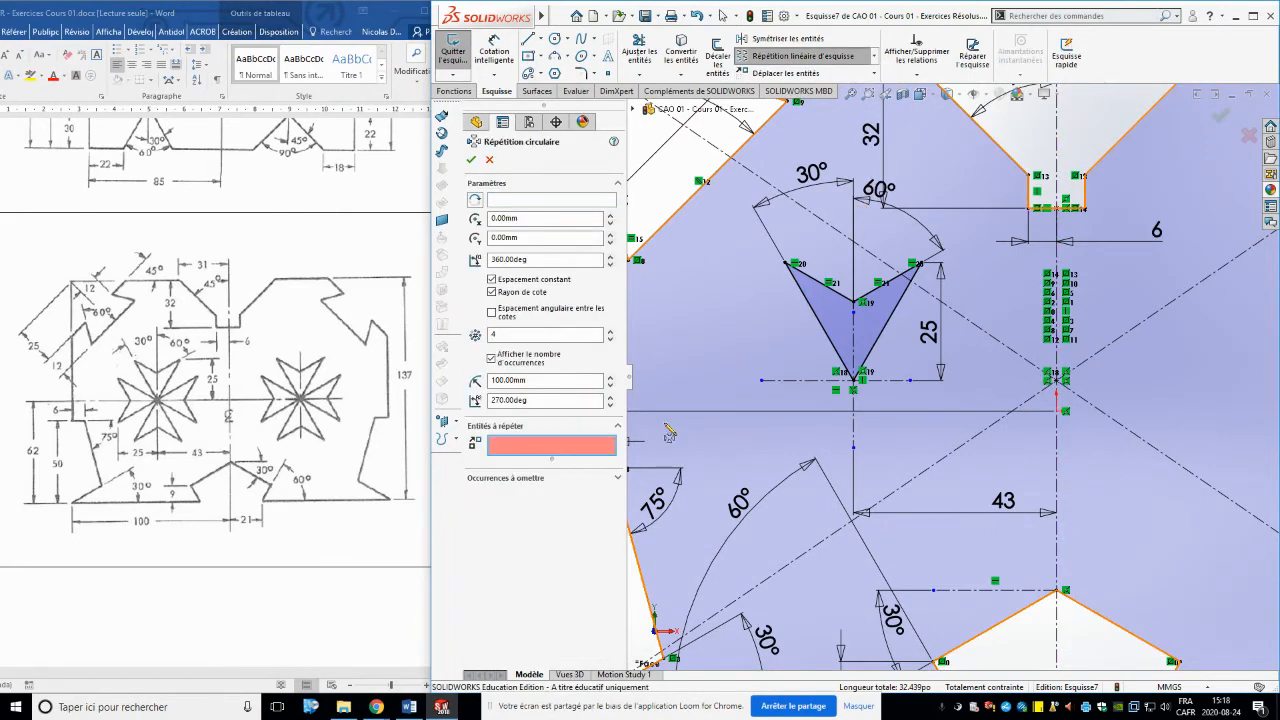
pyautogui.click(840, 338)
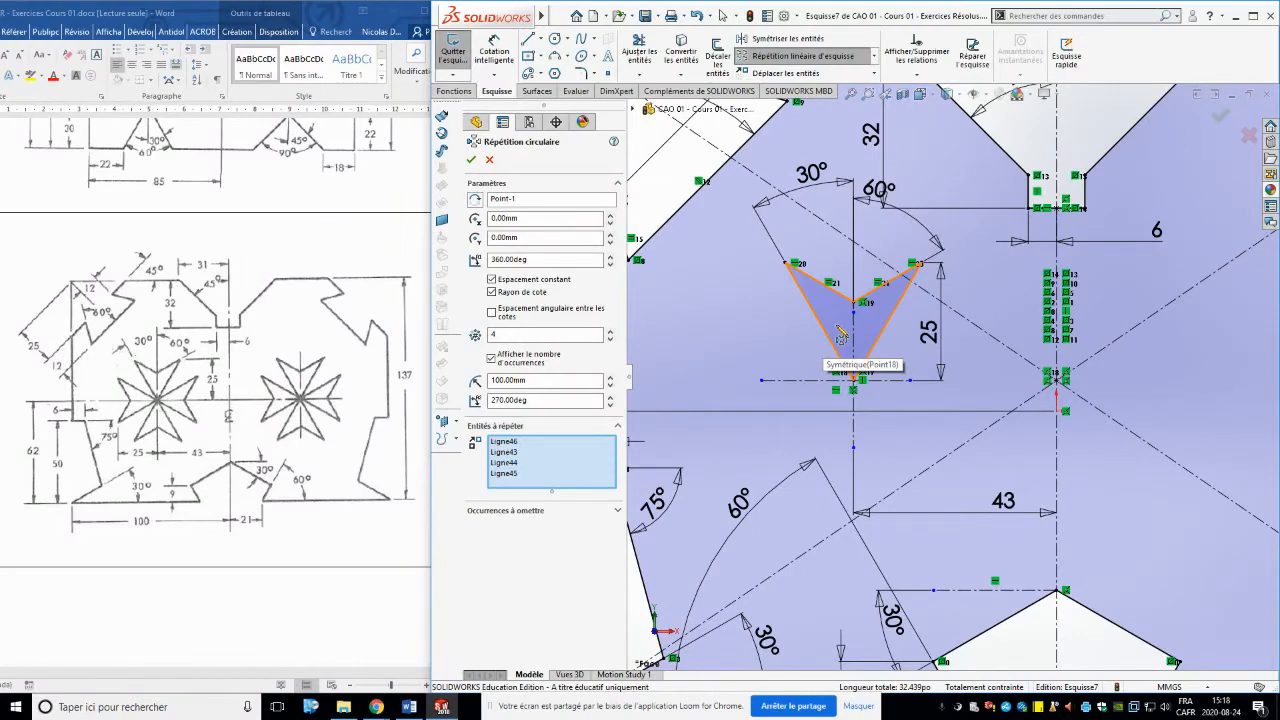
pyautogui.click(540, 198)
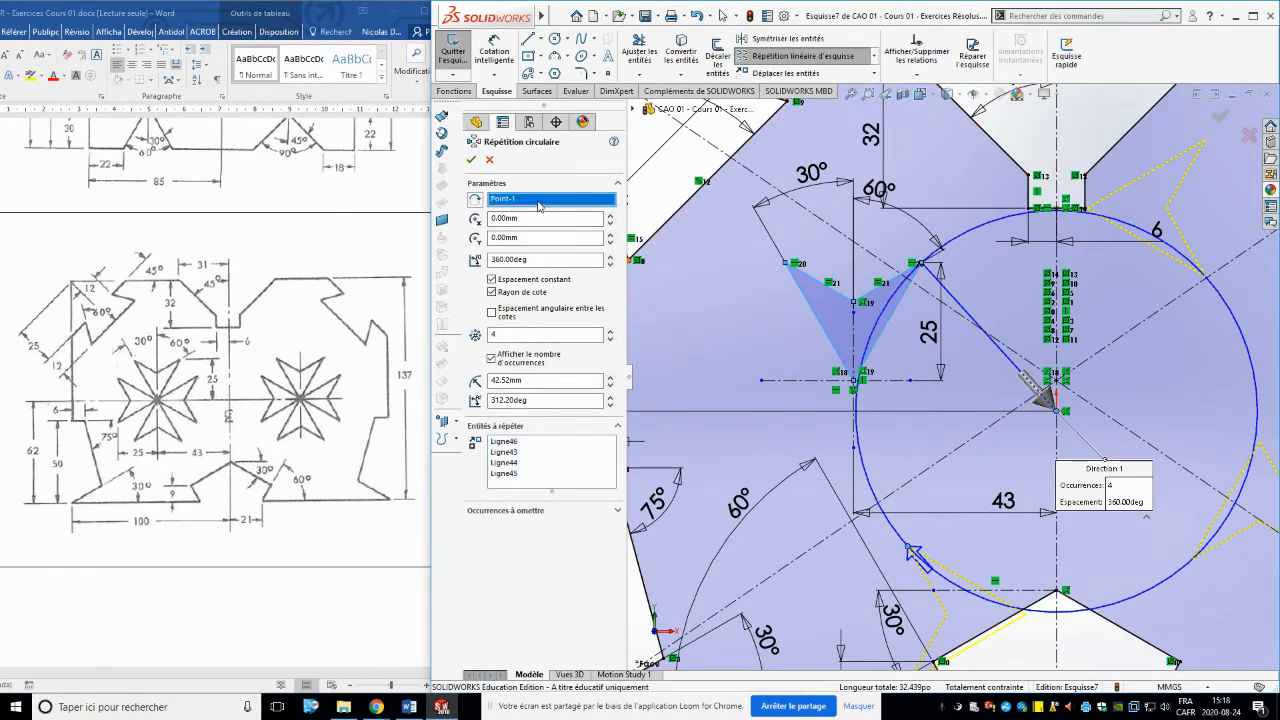
pyautogui.click(858, 384)
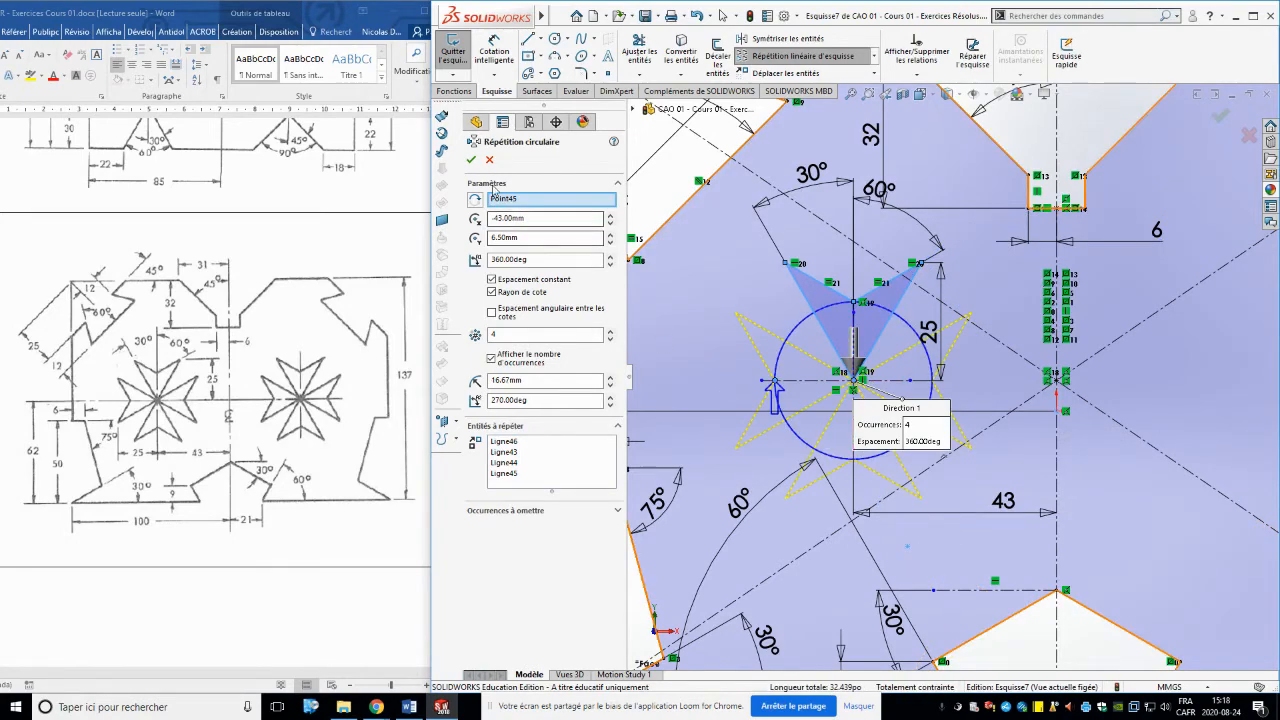
pyautogui.click(471, 160)
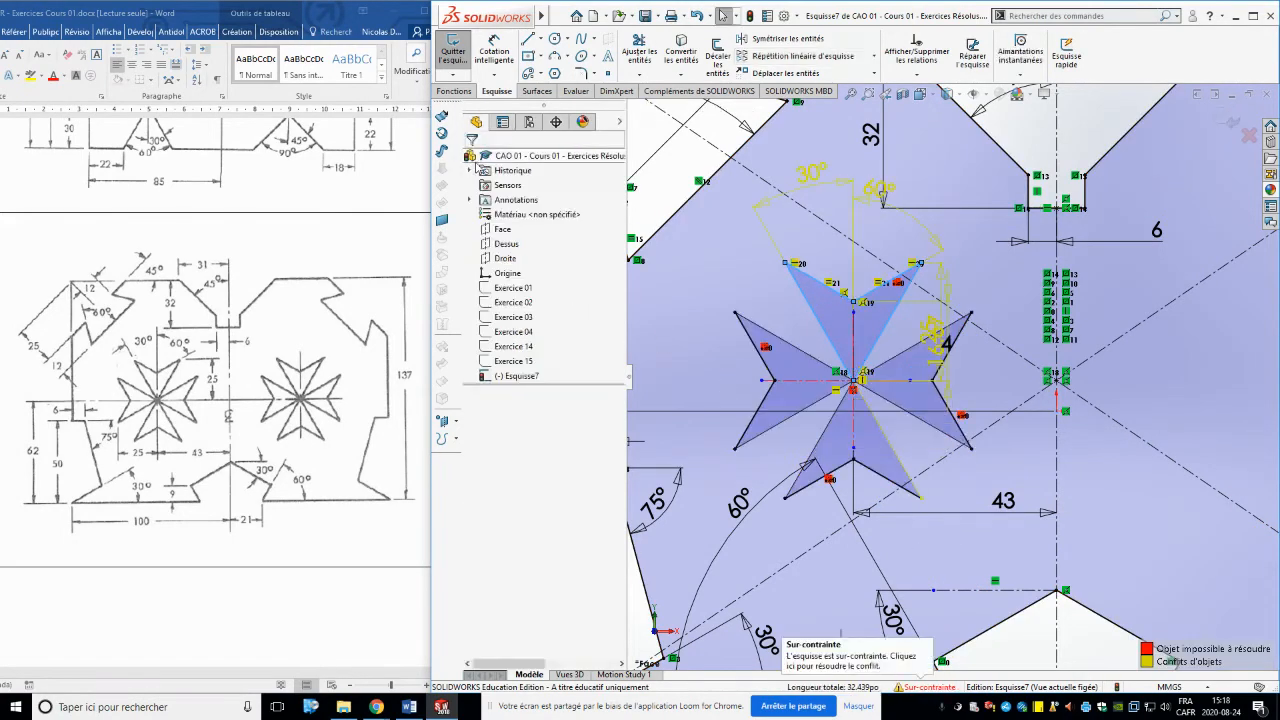
# Move the circular pattern's vertical radius dimension outward, clear of the overlapping 25 mm dimension
pyautogui.scroll(-3, 985, 381)
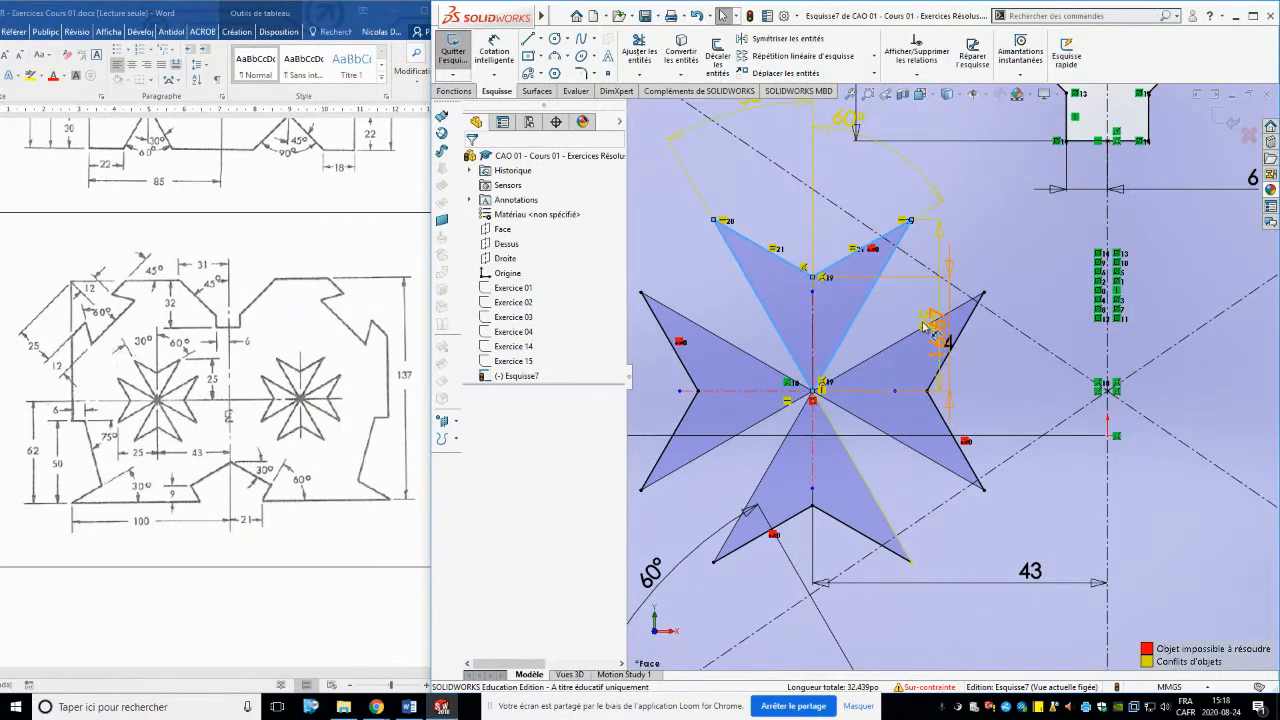
pyautogui.click(1030, 306)
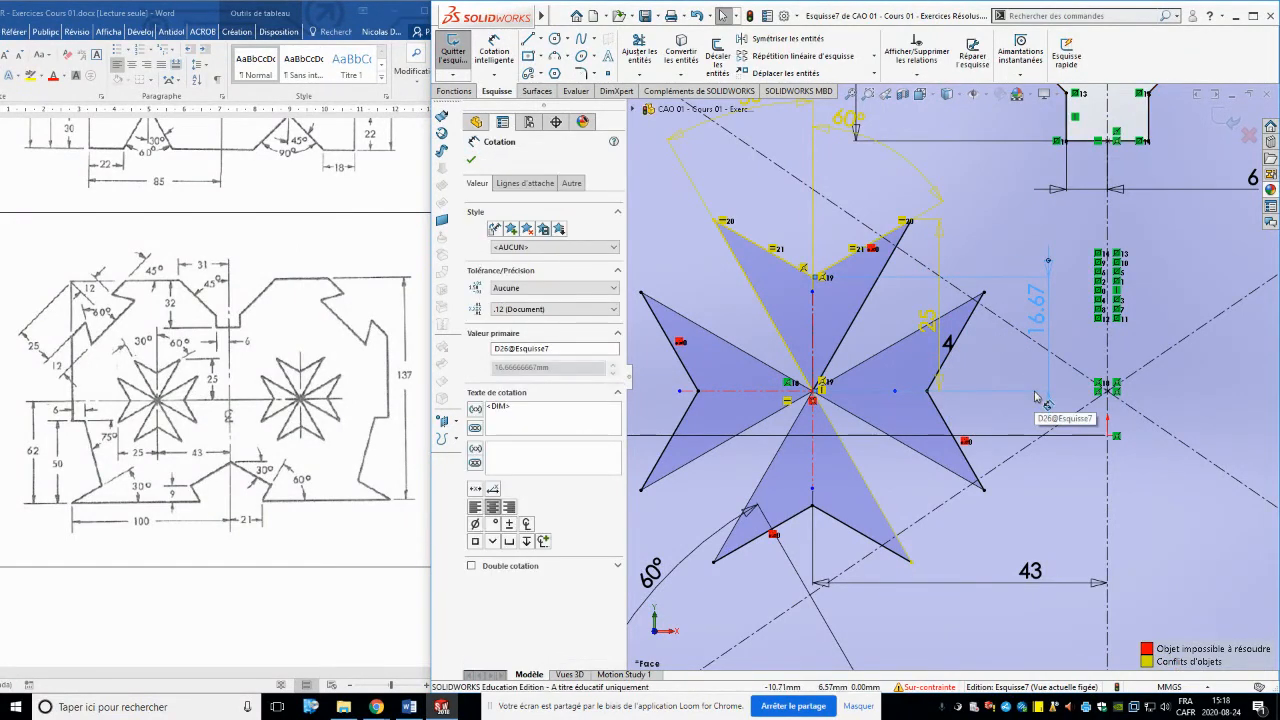
# Delete the circular pattern's vertical radius dimension that over-constrains the sketch
pyautogui.press('Delete')
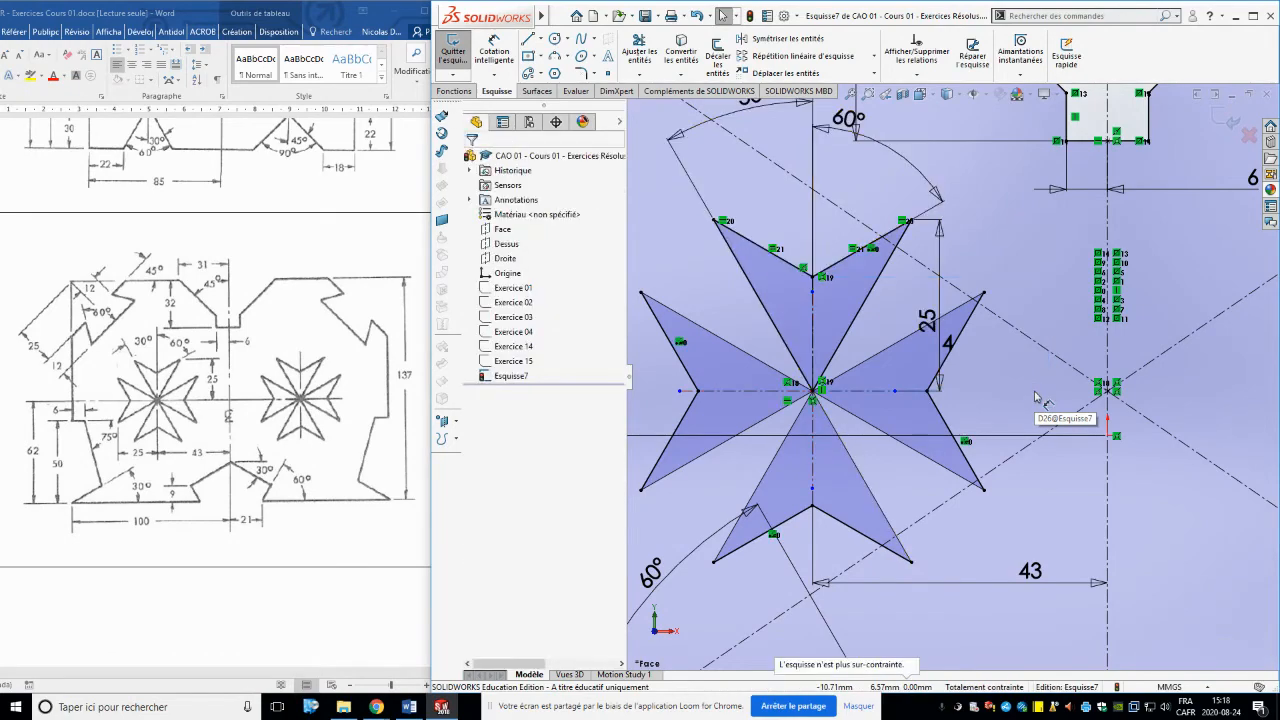
pyautogui.scroll(3, 1036, 370)
pyautogui.scroll(3, 1037, 361)
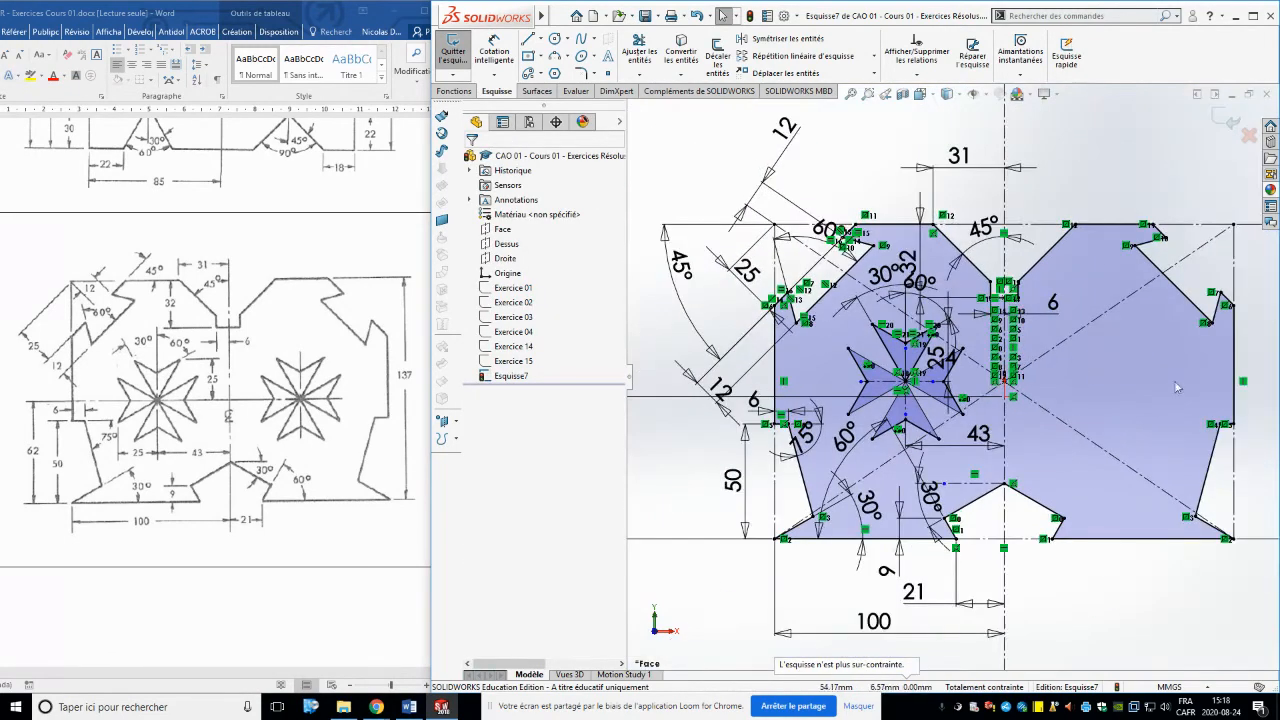
# Mirror all sixteen lines of the left cross about the plate's central vertical construction line, keeping the originals
pyautogui.scroll(-2, 1138, 393)
pyautogui.click(775, 38)
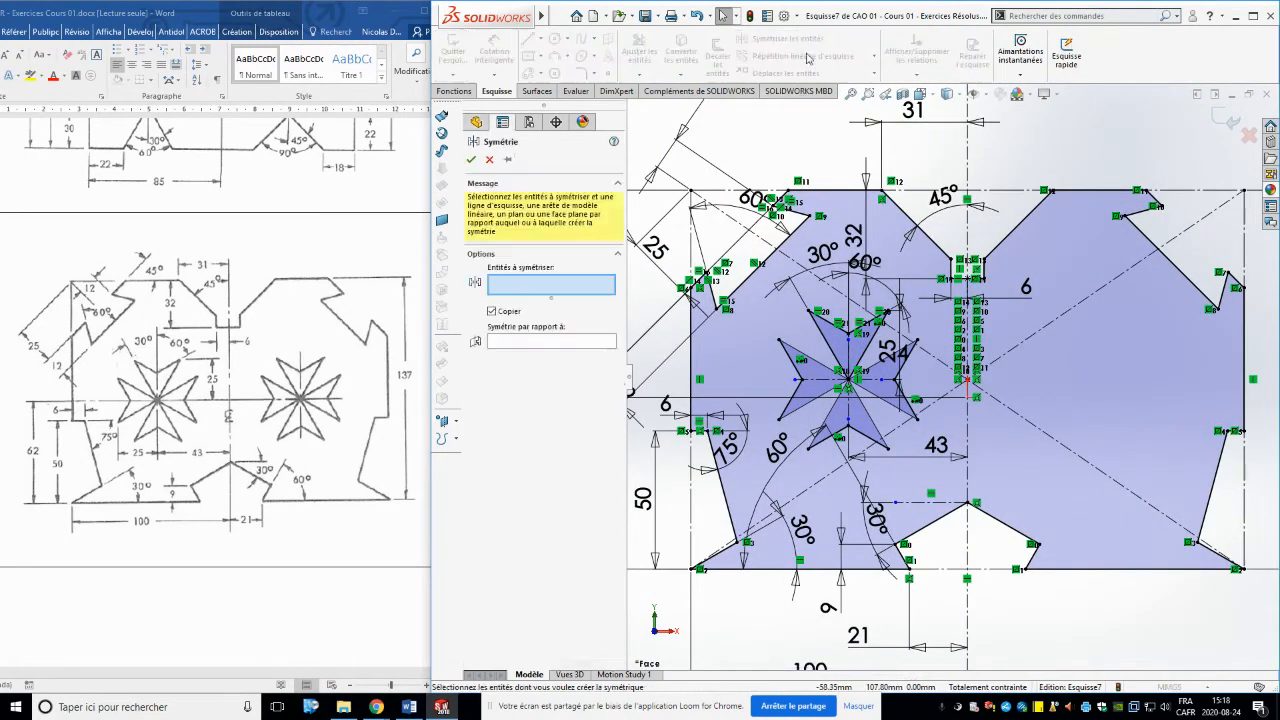
pyautogui.scroll(-2, 1010, 365)
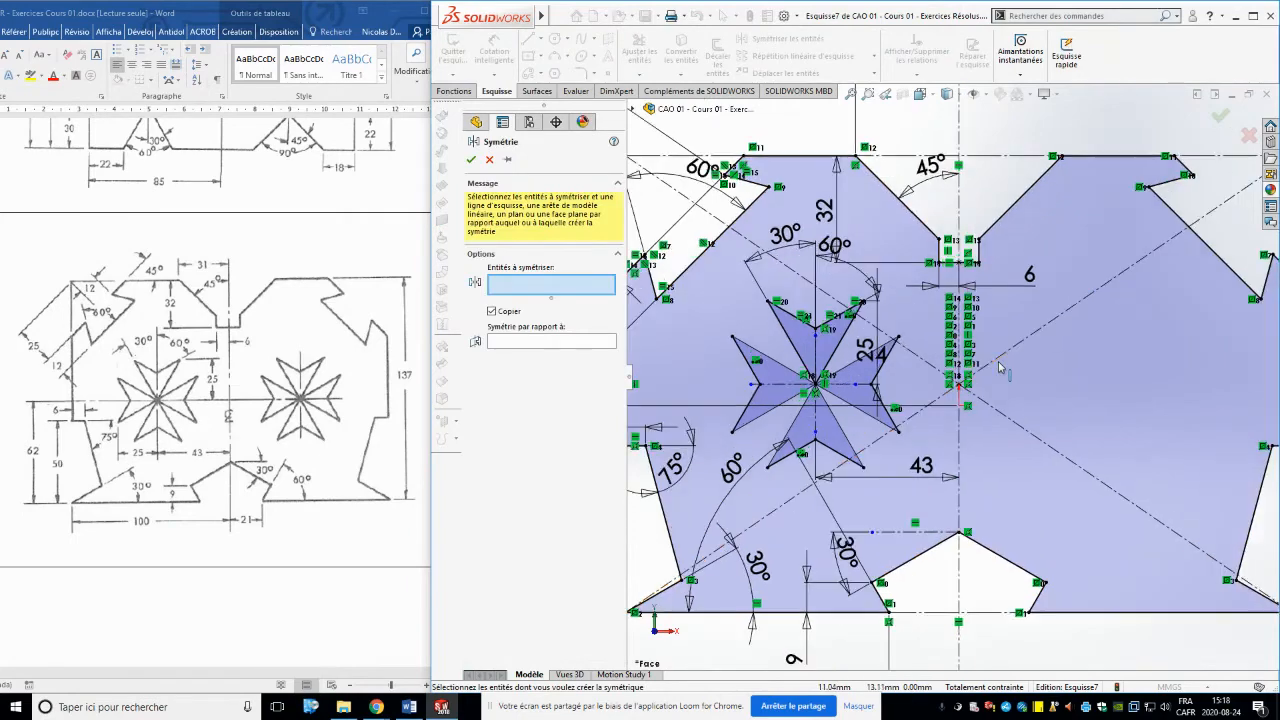
pyautogui.click(803, 337)
pyautogui.click(852, 375)
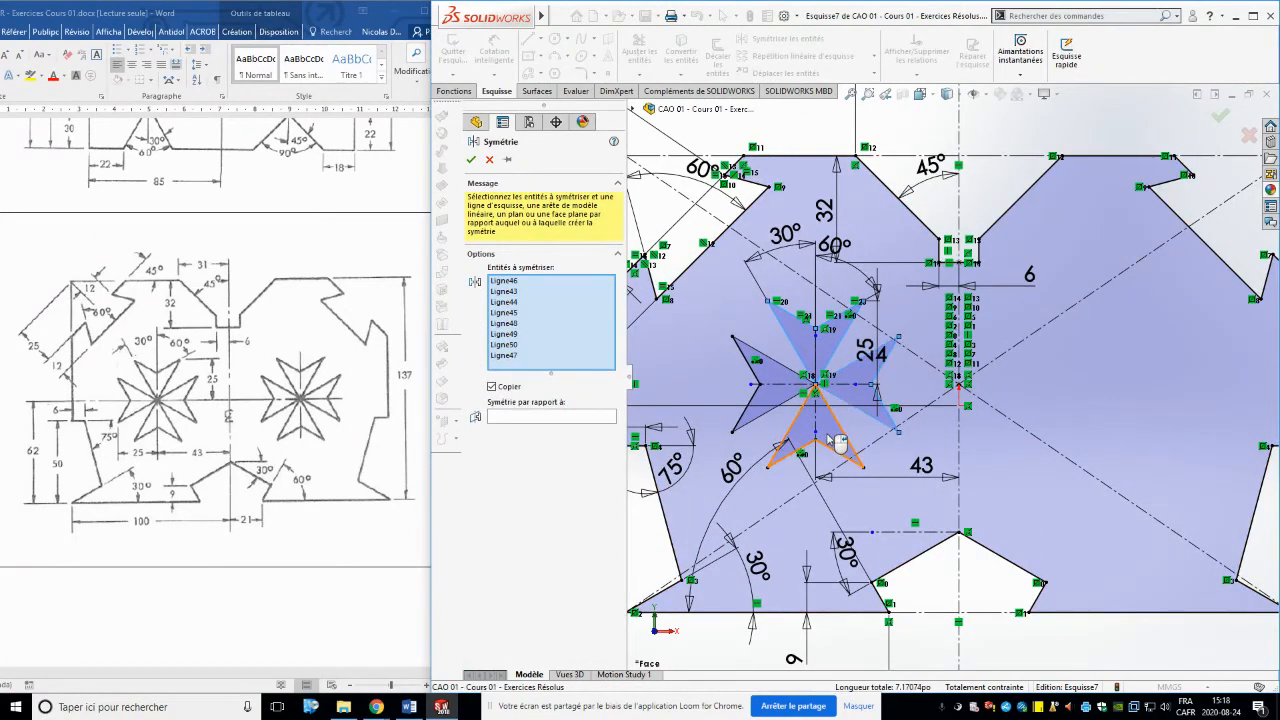
pyautogui.click(838, 443)
pyautogui.click(770, 405)
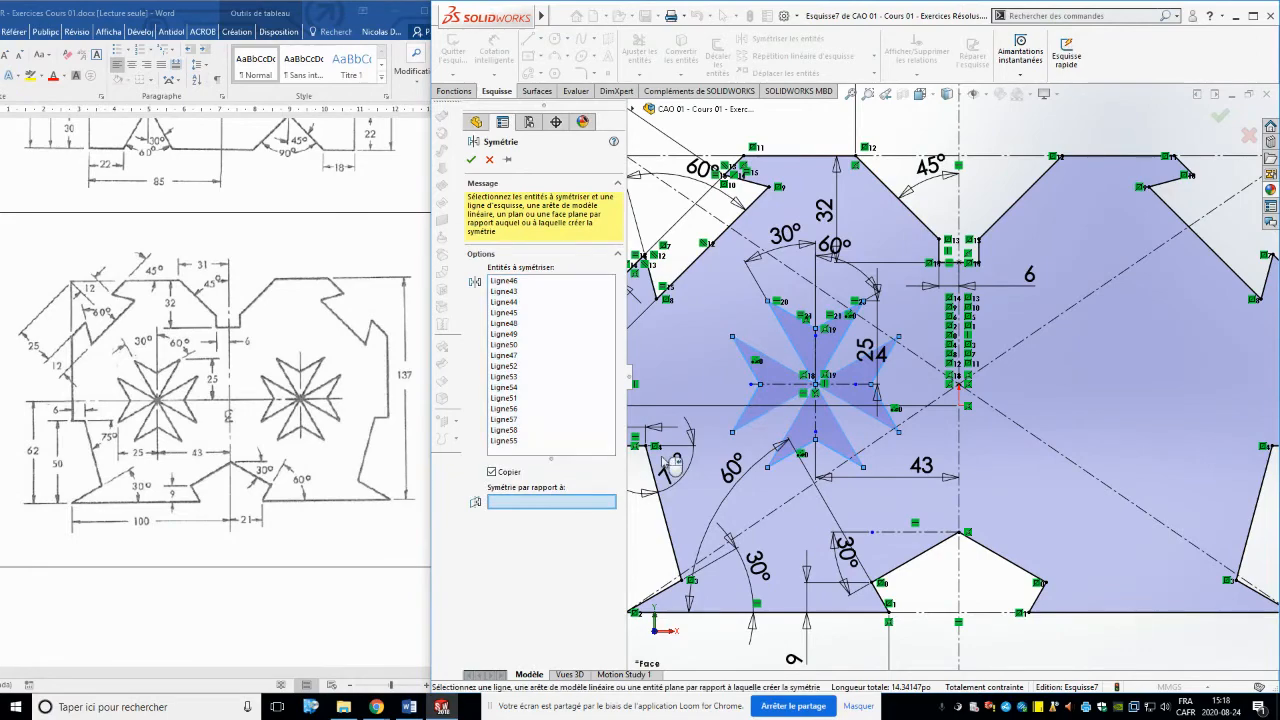
pyautogui.click(959, 210)
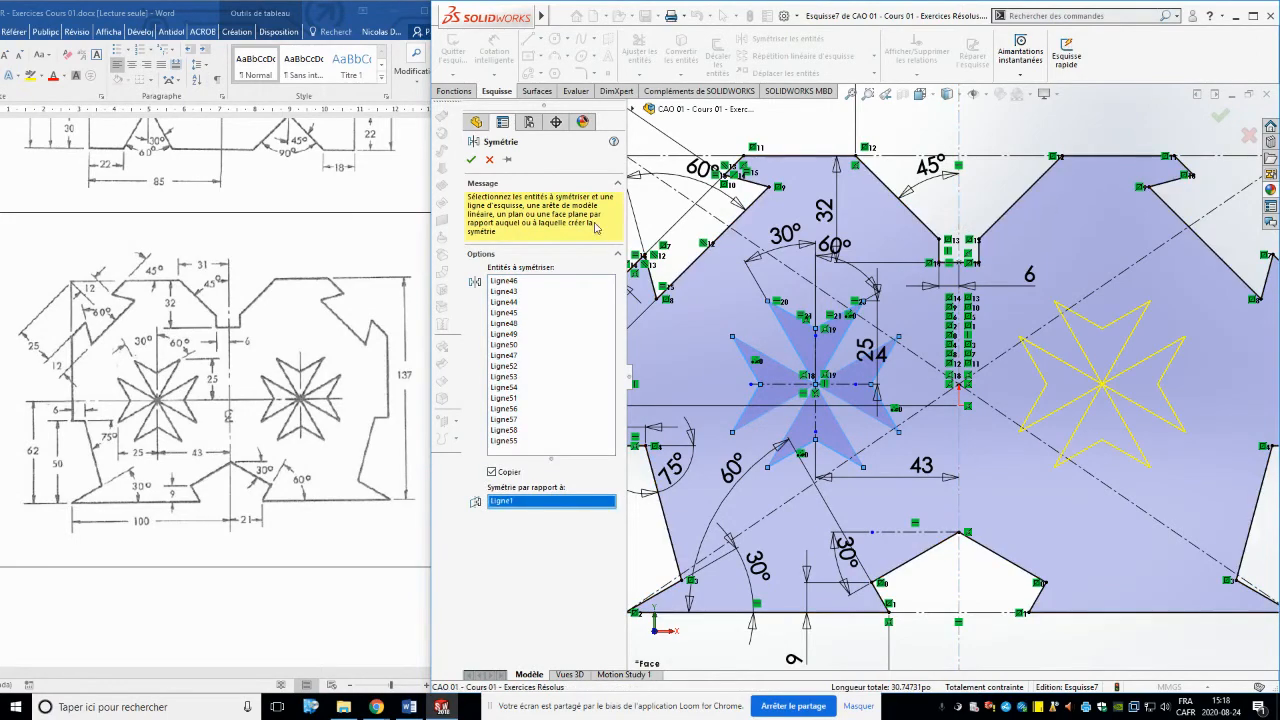
pyautogui.click(471, 160)
# Exit the plate sketch, keeping its changes
pyautogui.scroll(3, 1068, 436)
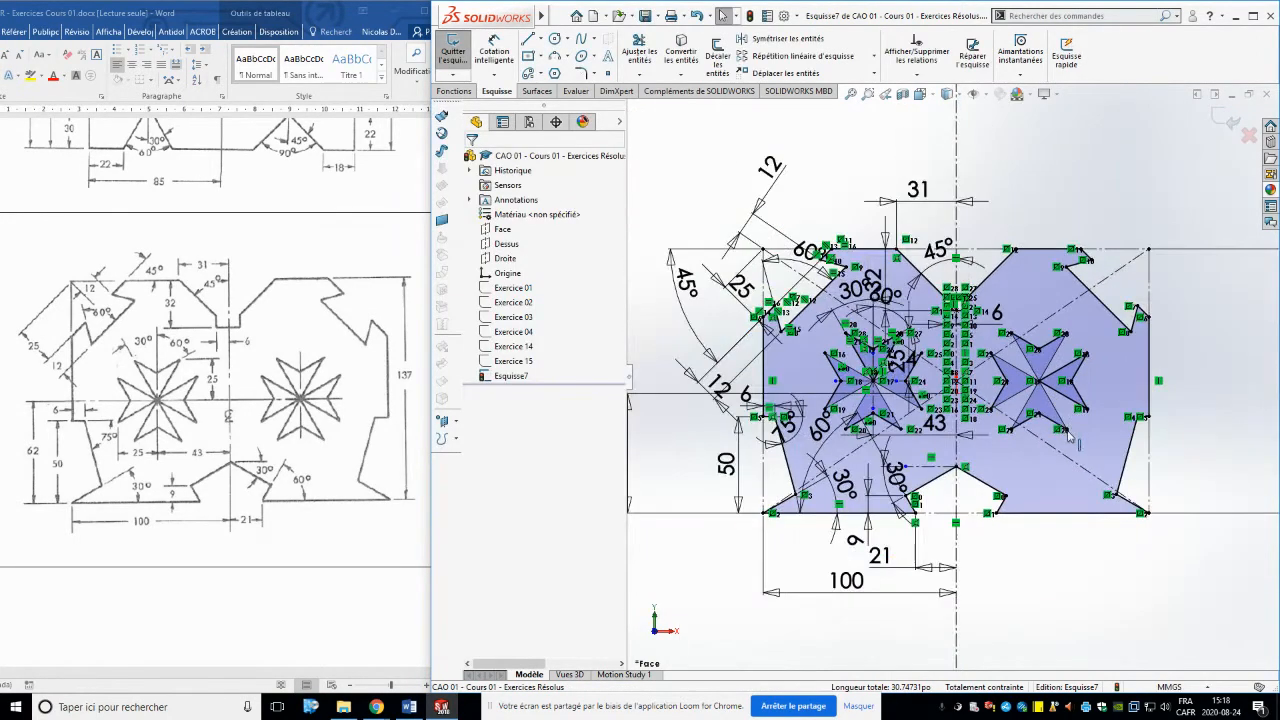
pyautogui.scroll(-2, 1054, 408)
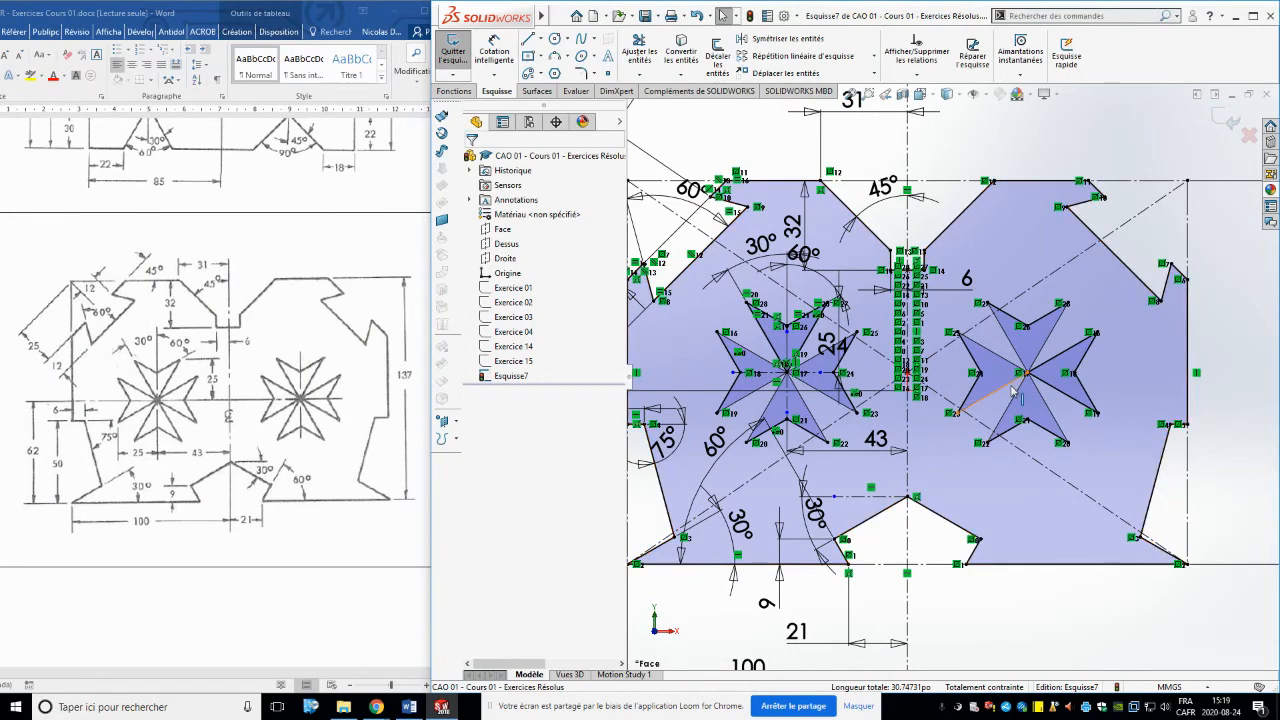
pyautogui.scroll(2, 1008, 343)
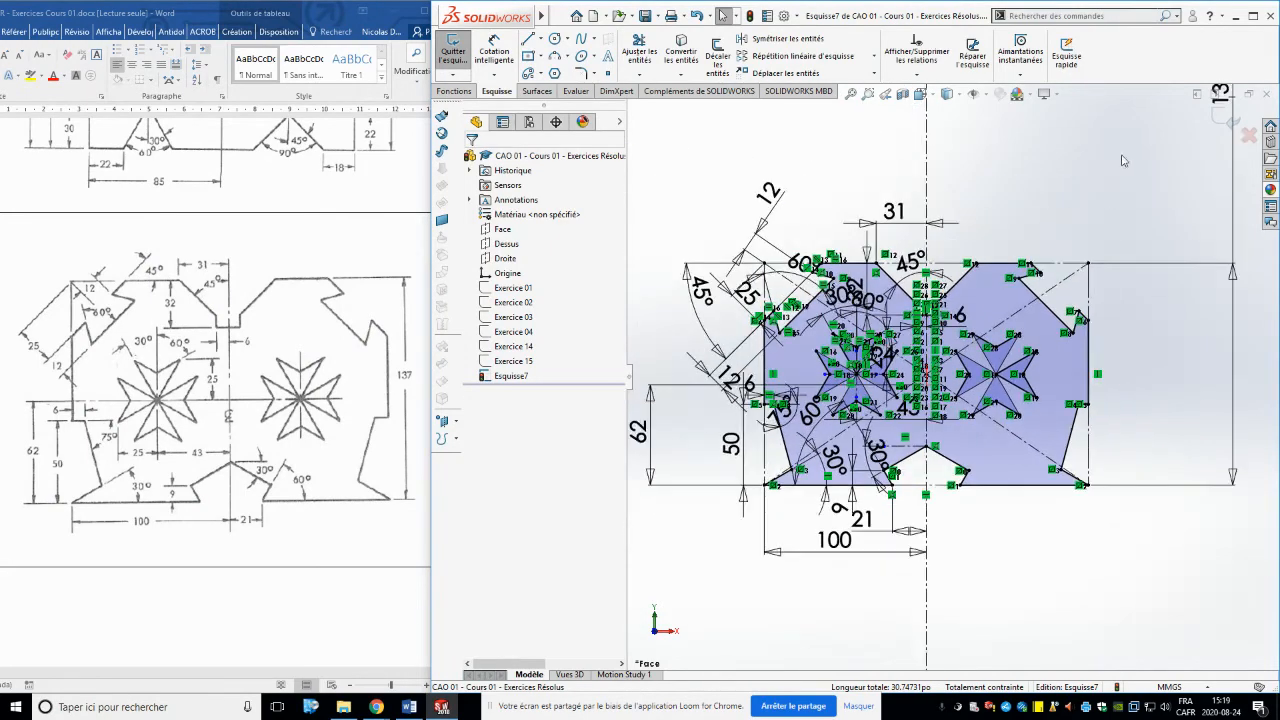
pyautogui.click(1222, 113)
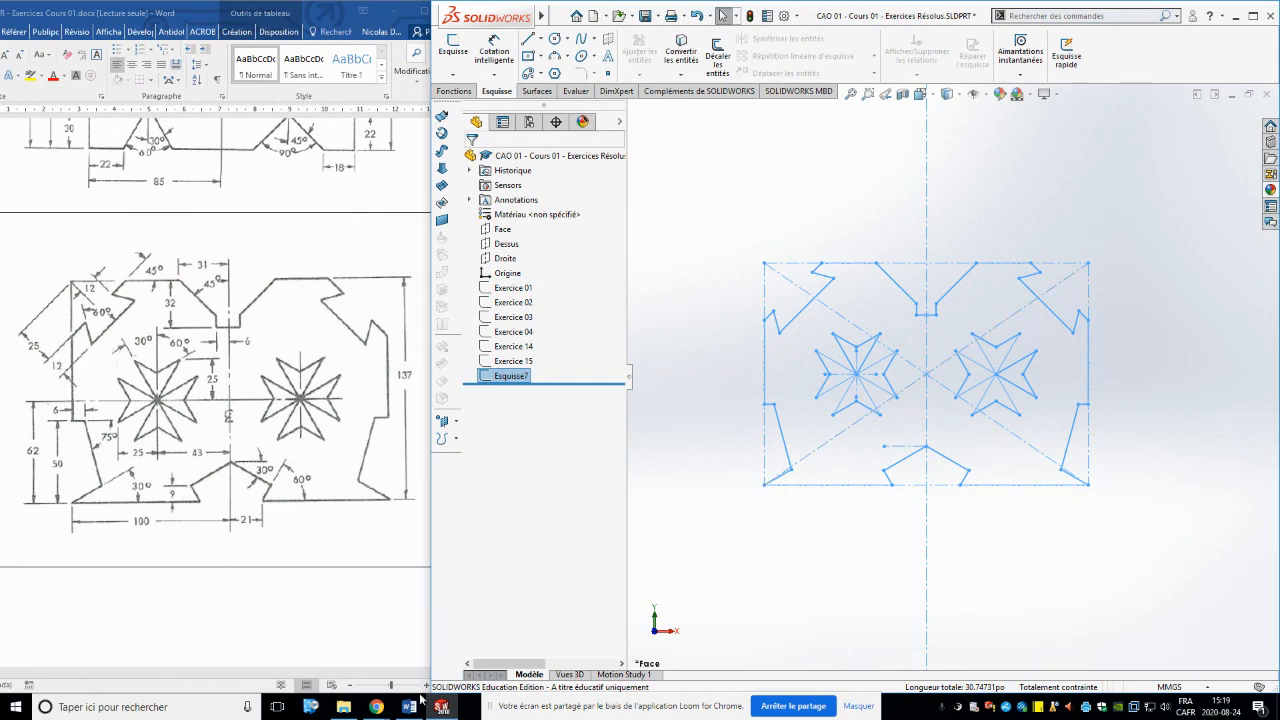
pyautogui.moveTo(358, 693)
pyautogui.click(326, 675)
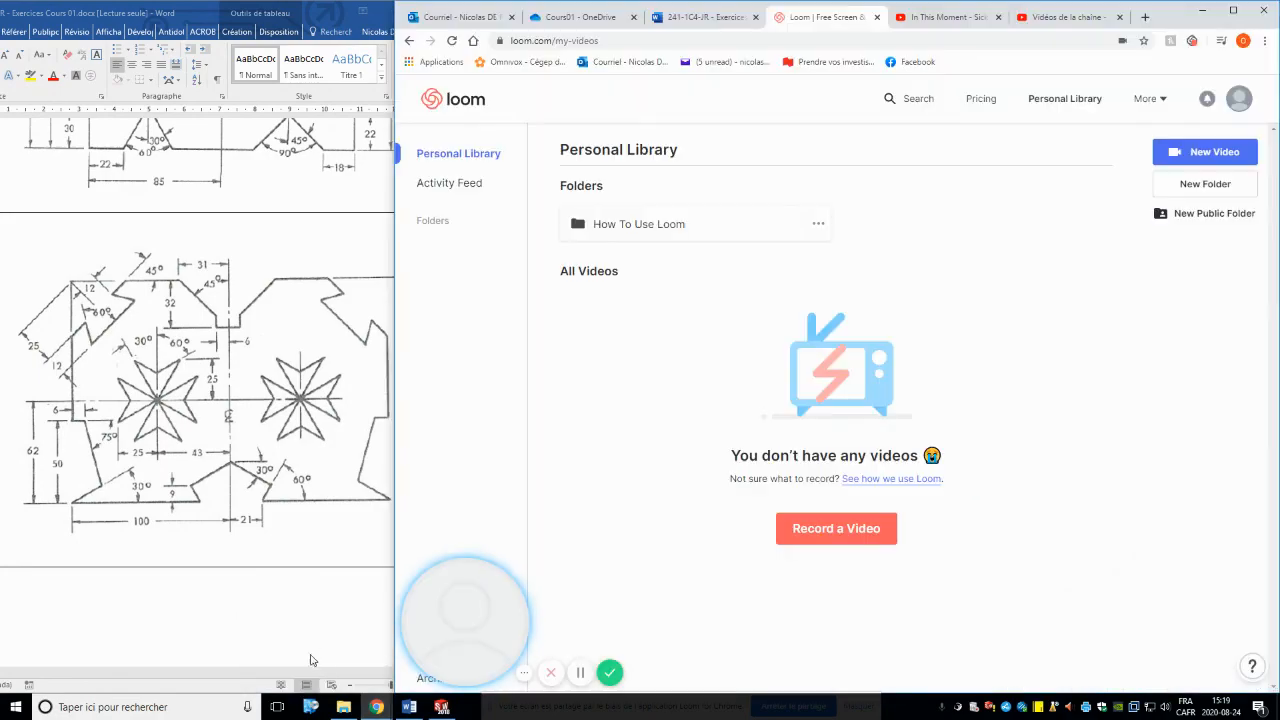